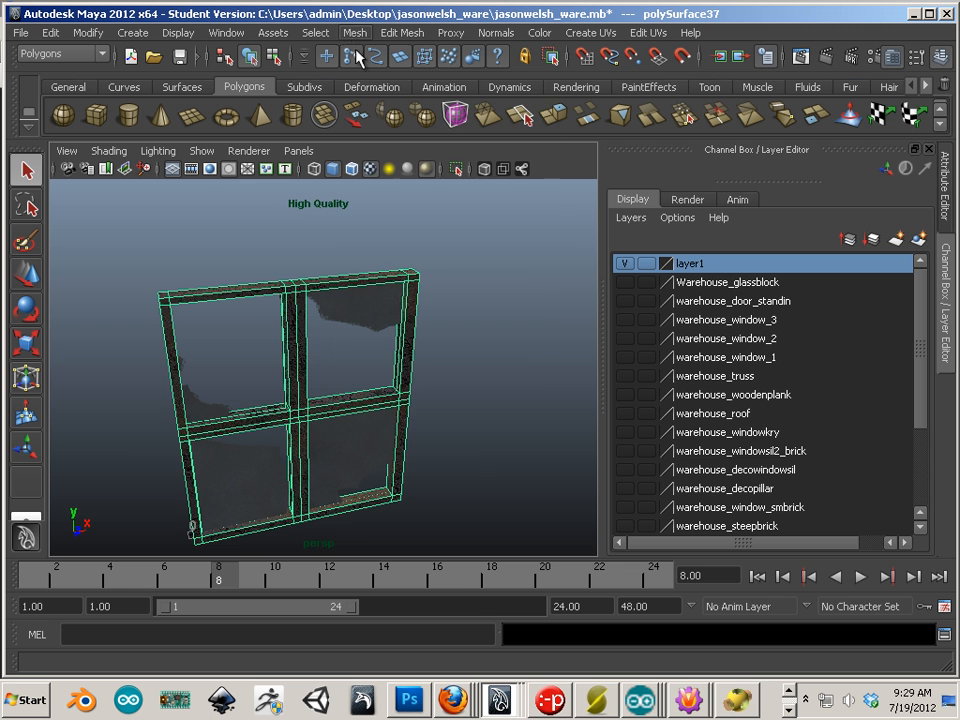
- Separate the selected window mesh into its individual frame and glass pieces
click(355, 32)
click(378, 57)
key(t)
- Center the pivots of the four glass panes and move the panes sideways clear of the window frame
click(305, 377)
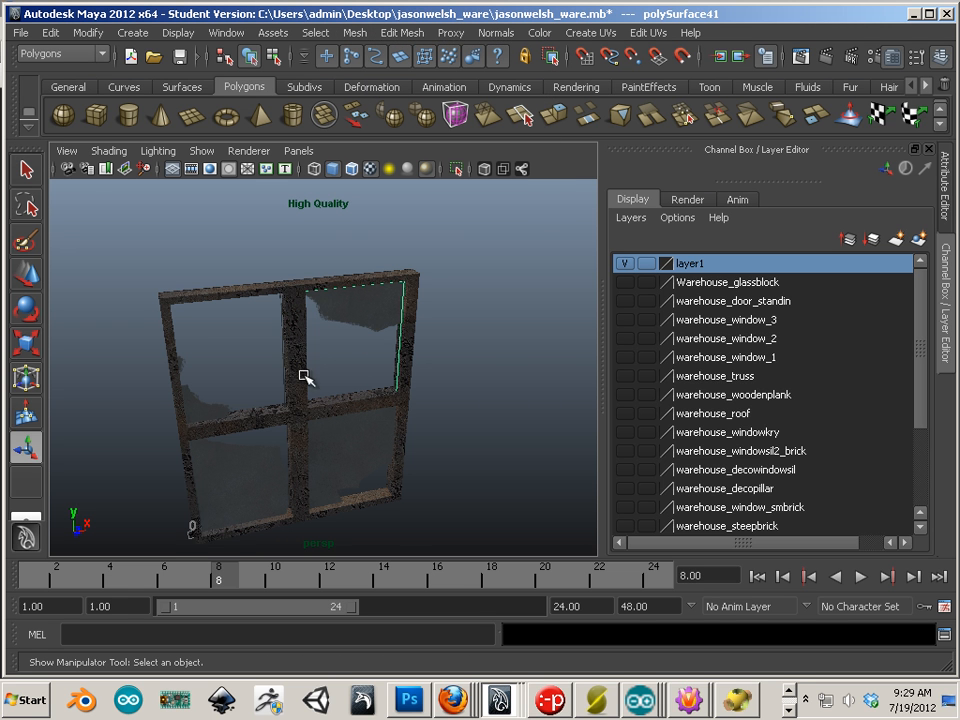
shift+click(240, 368)
shift+click(236, 465)
shift+click(336, 456)
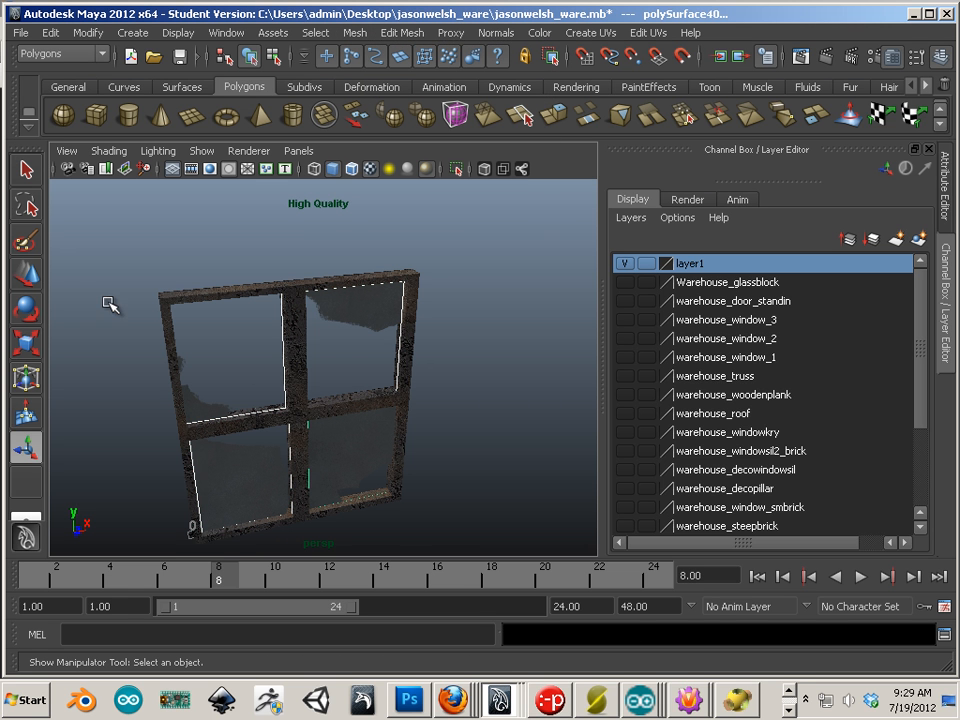
click(25, 273)
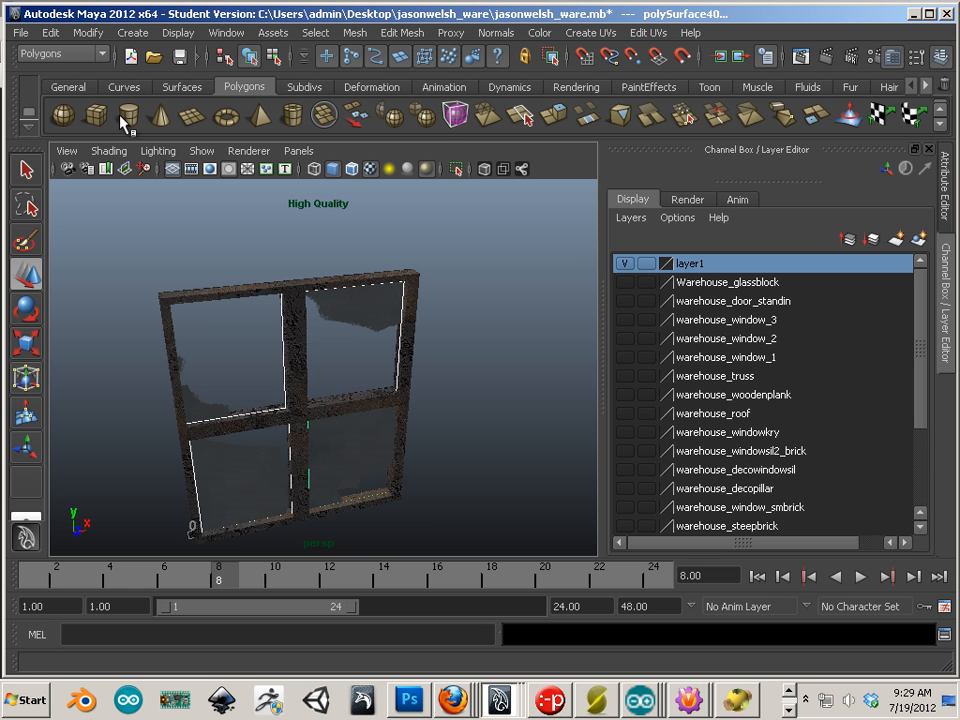
click(87, 32)
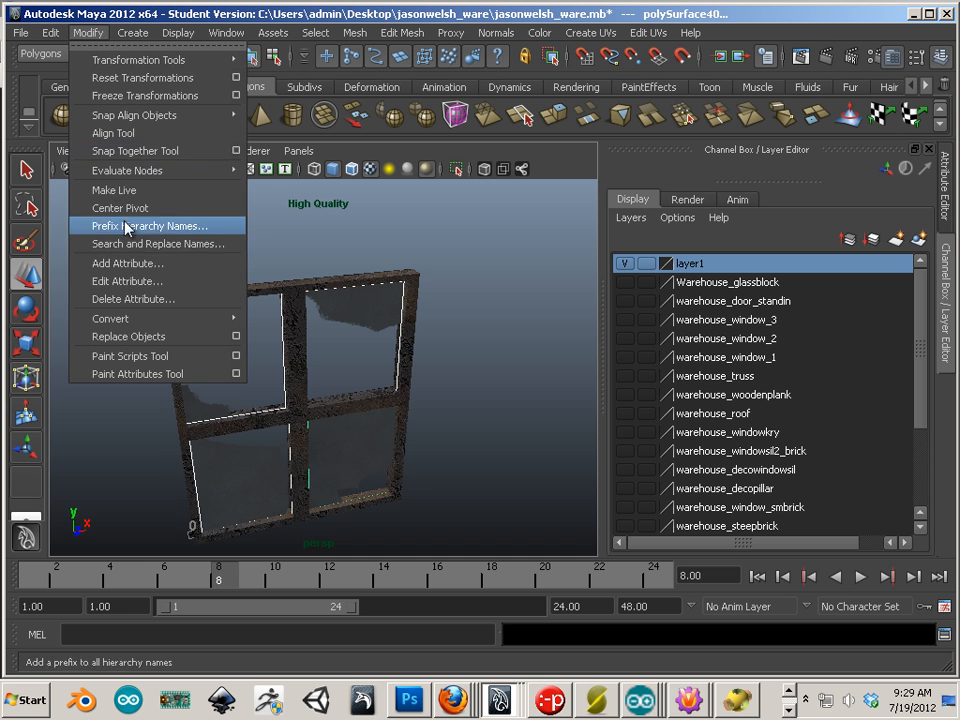
click(126, 210)
drag(403, 447, 570, 455)
alt+drag(520, 517, 493, 510)
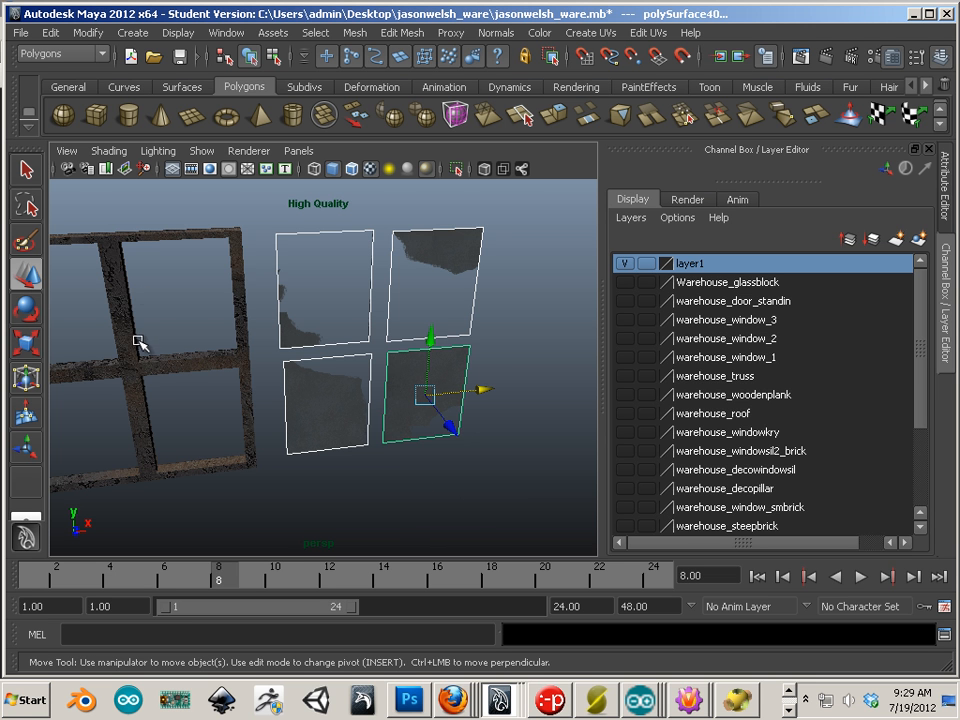
- Combine the four glass panes into a single mesh
click(300, 334)
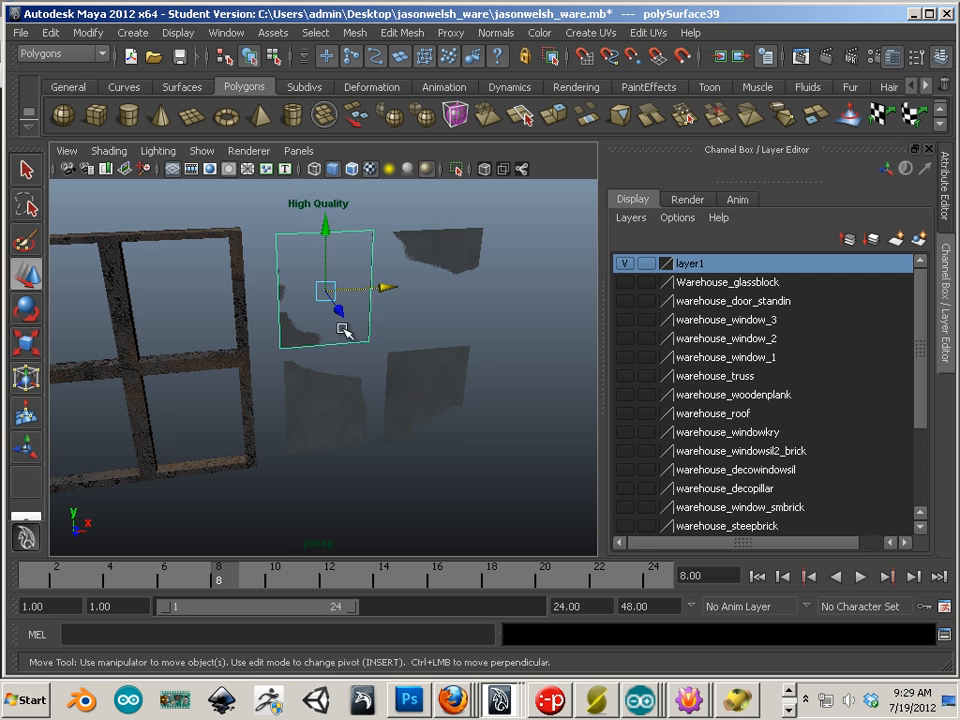
click(433, 343)
click(330, 415)
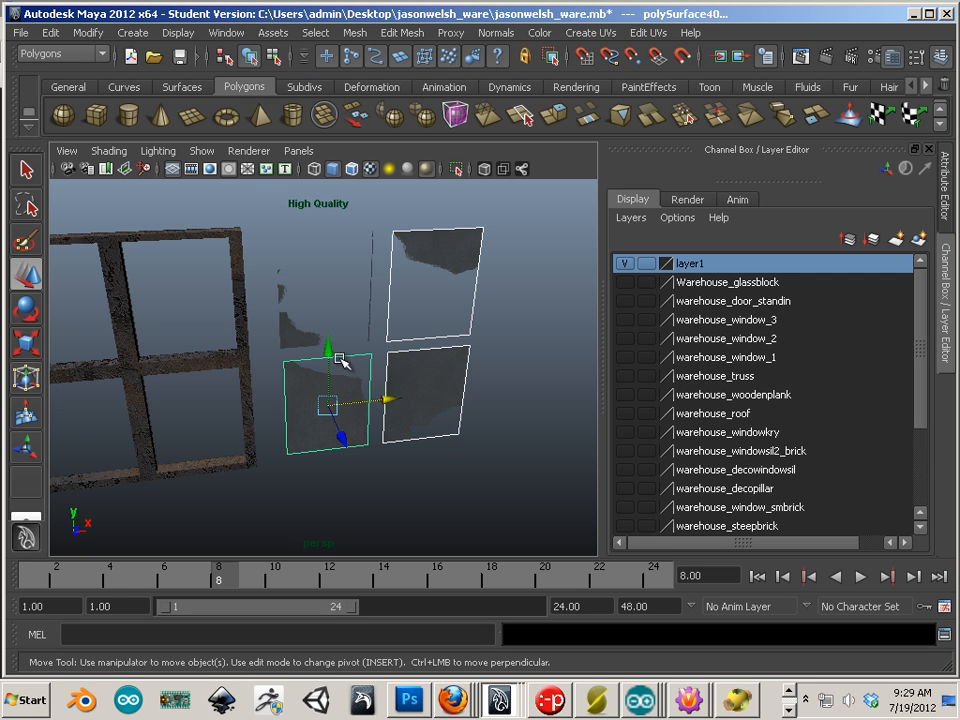
click(323, 308)
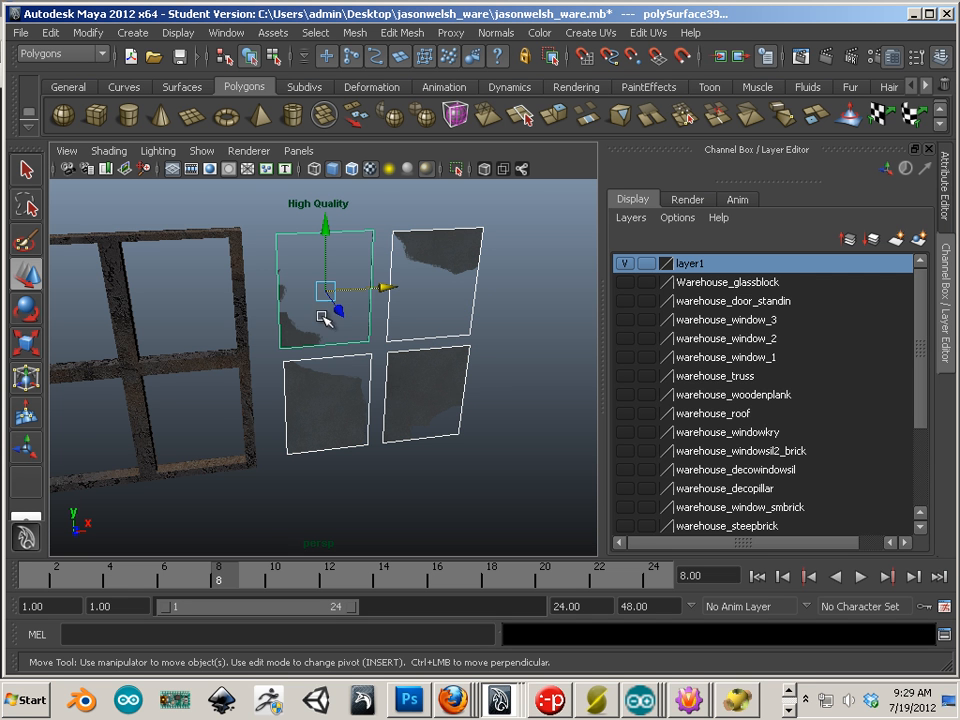
click(355, 32)
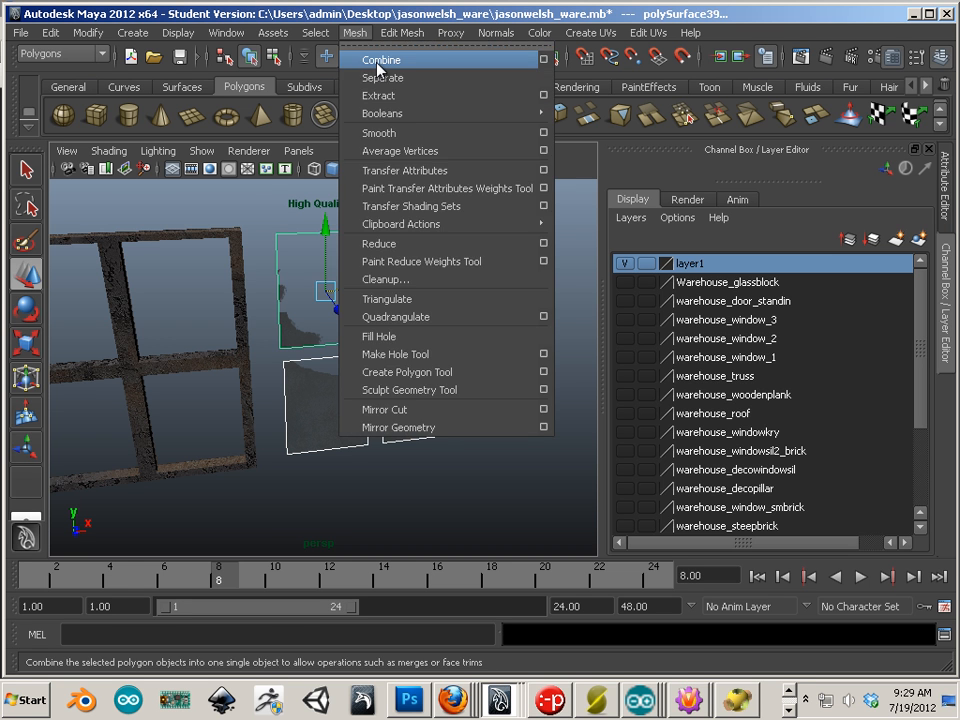
click(378, 62)
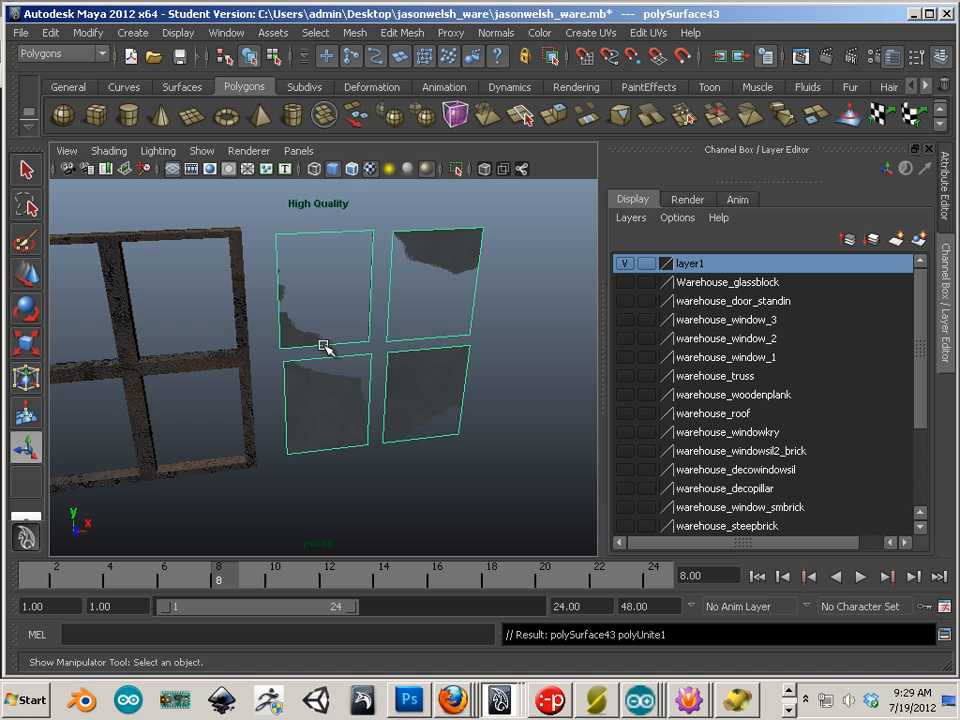
- Apply Automatic Mapping to the combined panes and show their UV layout in a maximized UV Texture Editor
click(594, 34)
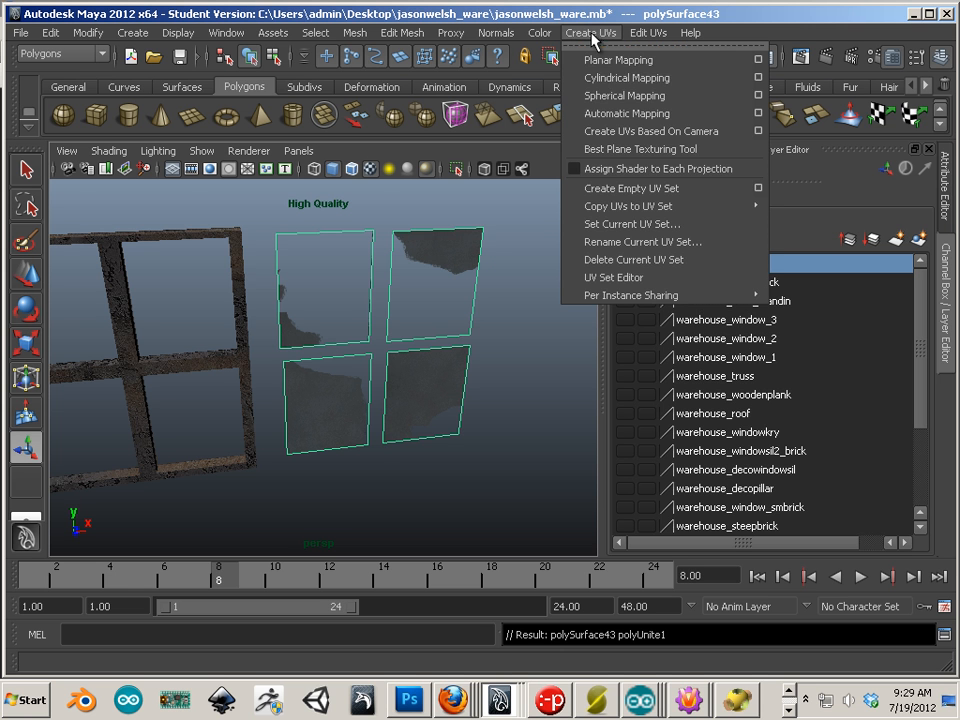
click(616, 114)
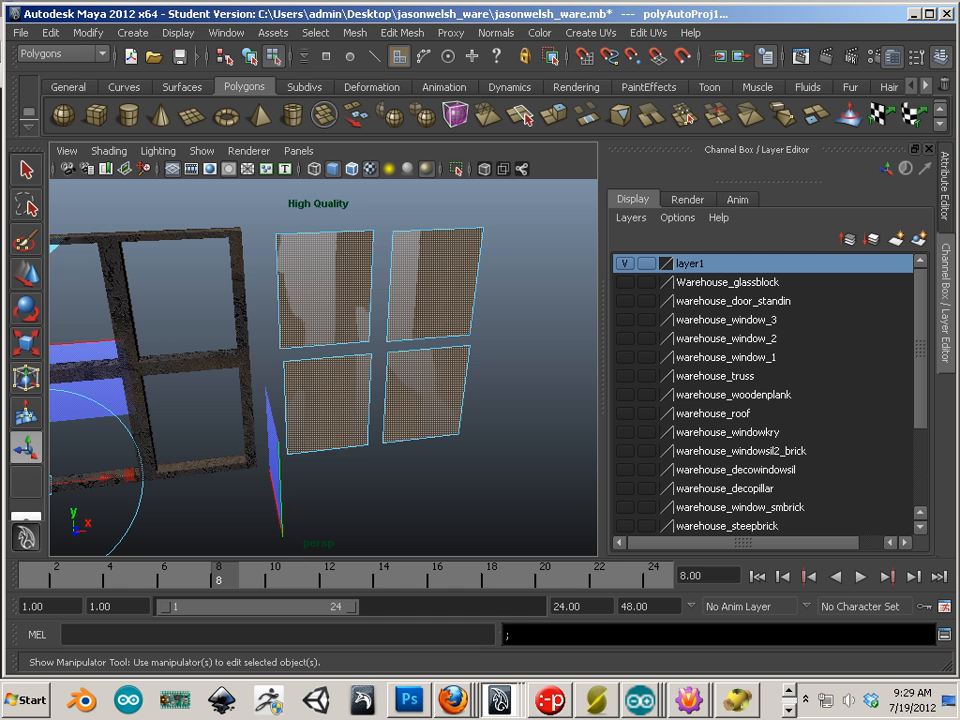
drag(958, 192, 290, 72)
scroll(360, 232, down, 6)
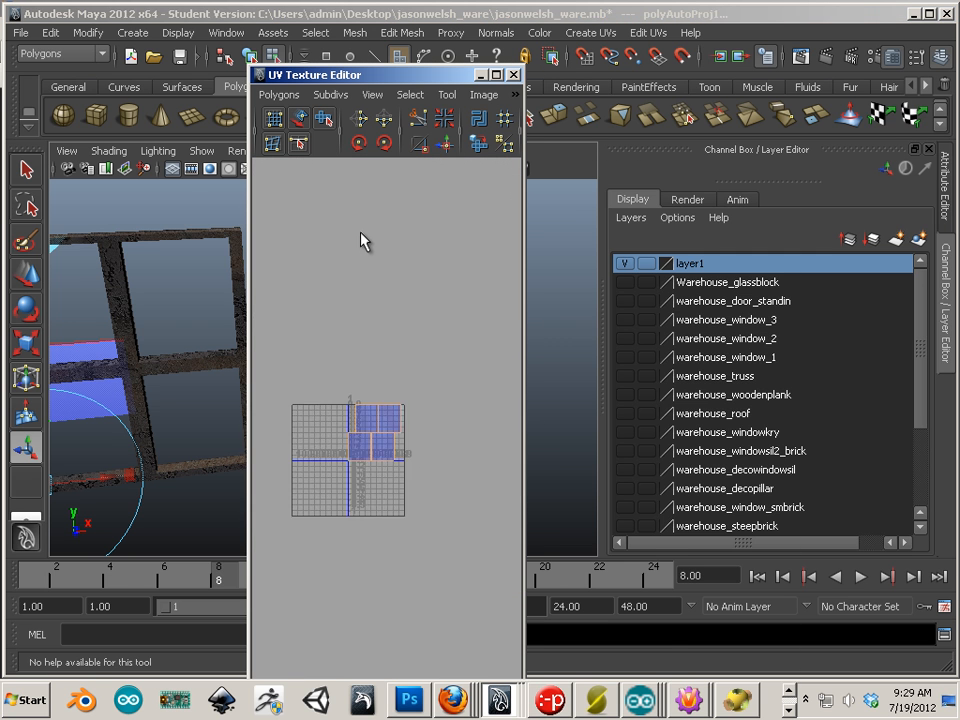
scroll(360, 237, up, 3)
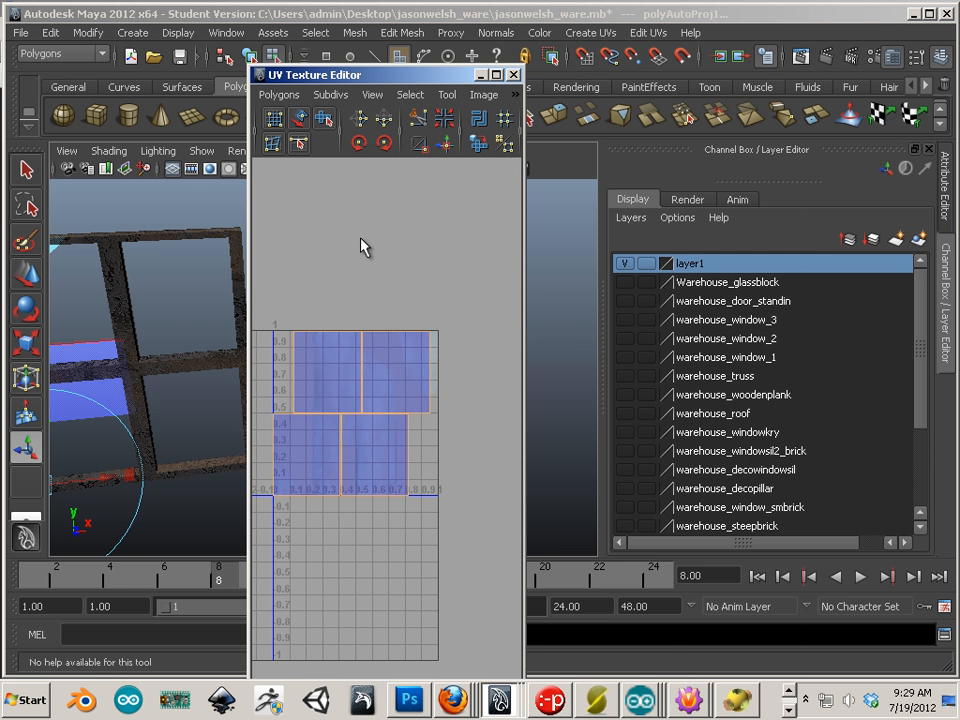
click(497, 76)
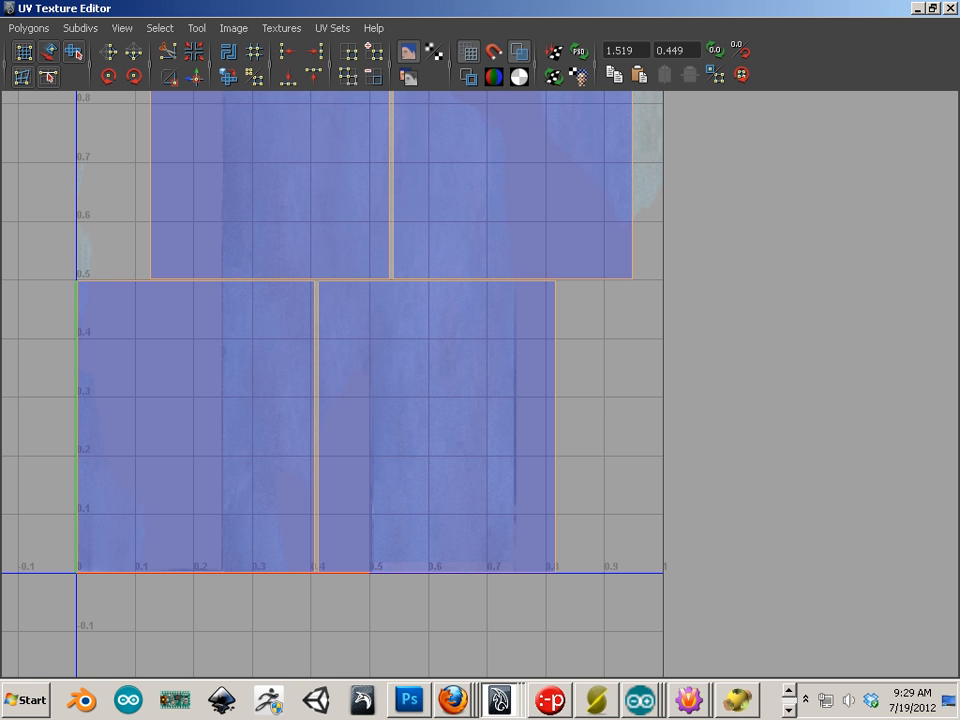
- Bring up Hypershade's textures and open the current scene's project folder from the desktop in Windows Explorer
drag(958, 242, 346, 127)
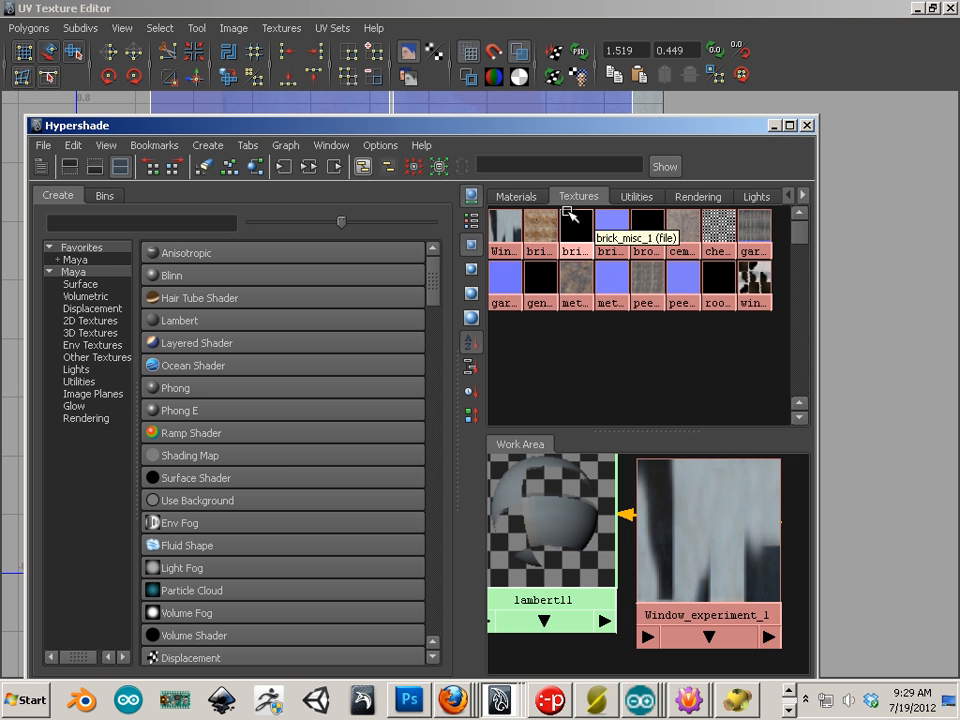
click(22, 706)
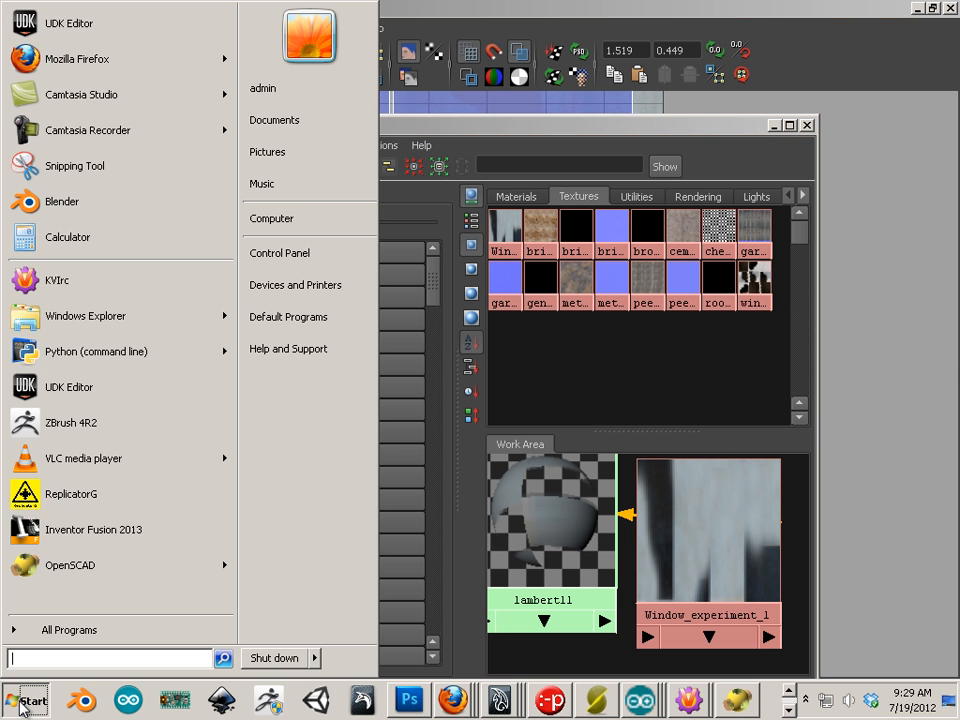
click(840, 390)
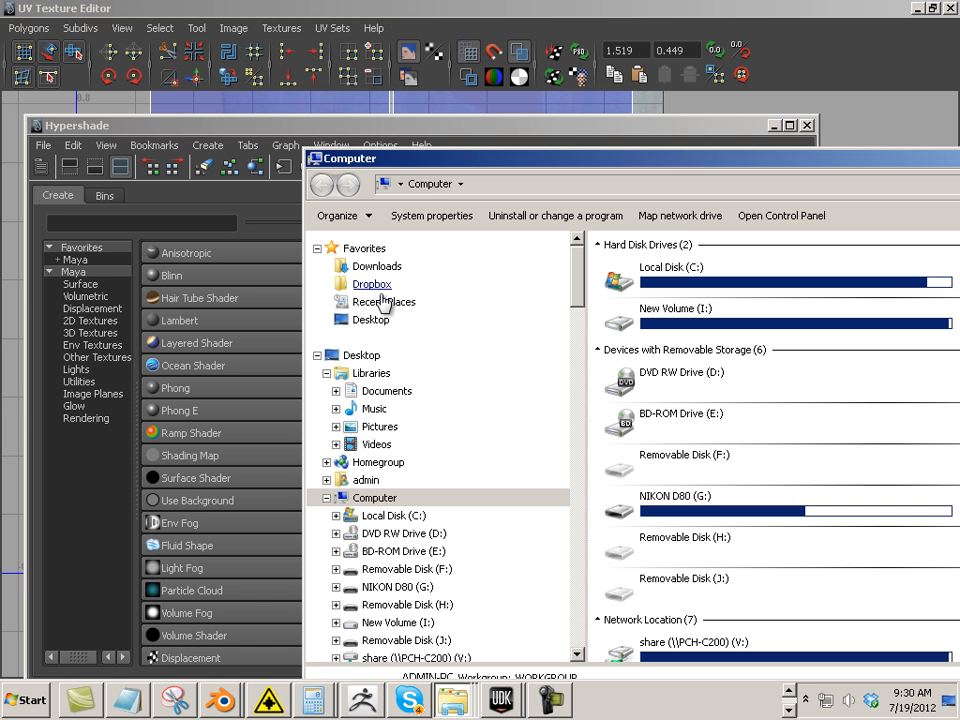
click(362, 355)
click(786, 370)
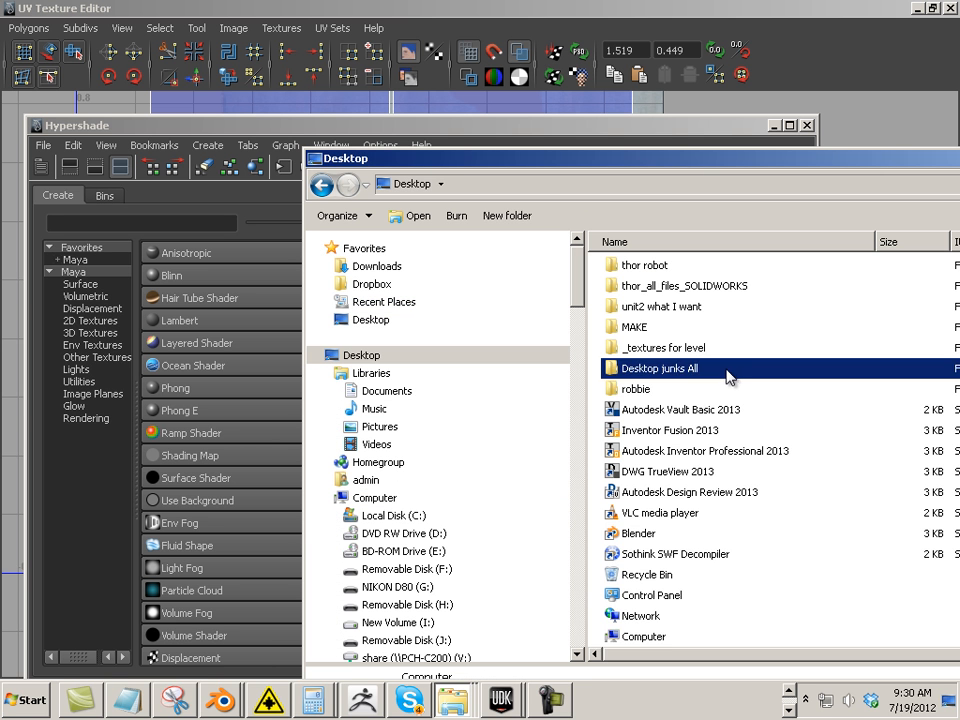
scroll(720, 380, up, 6)
scroll(715, 400, up, 4)
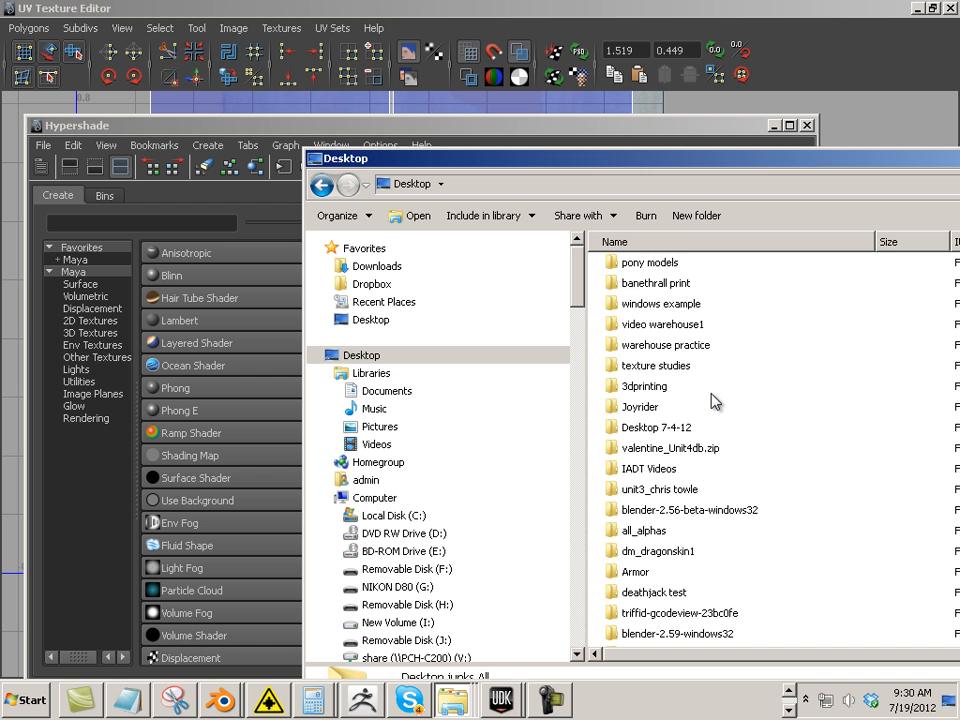
scroll(715, 407, up, 1)
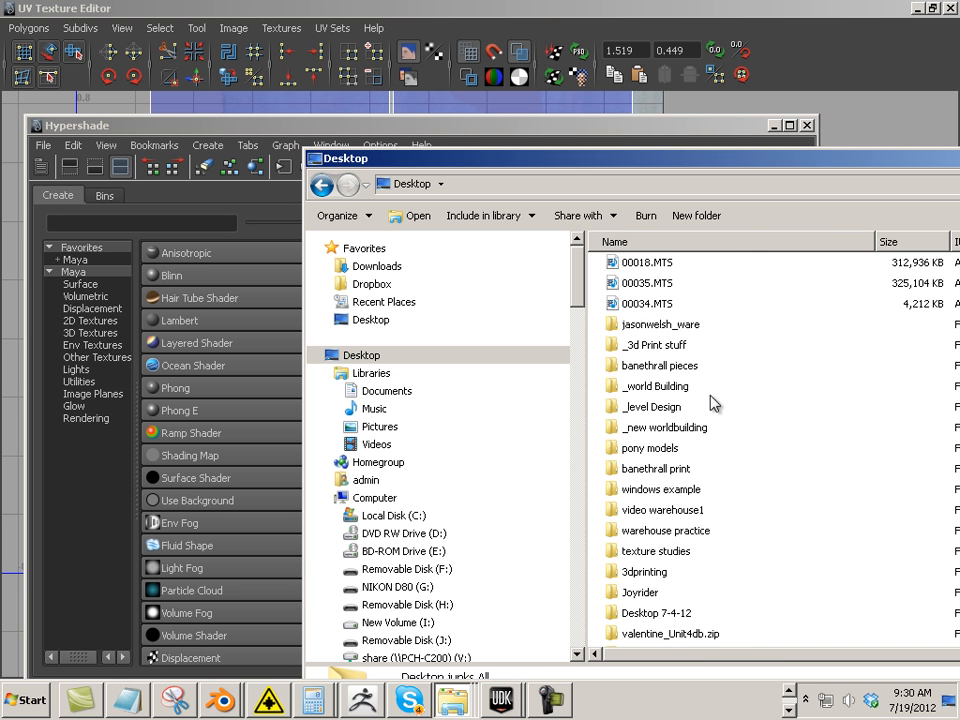
double_click(660, 266)
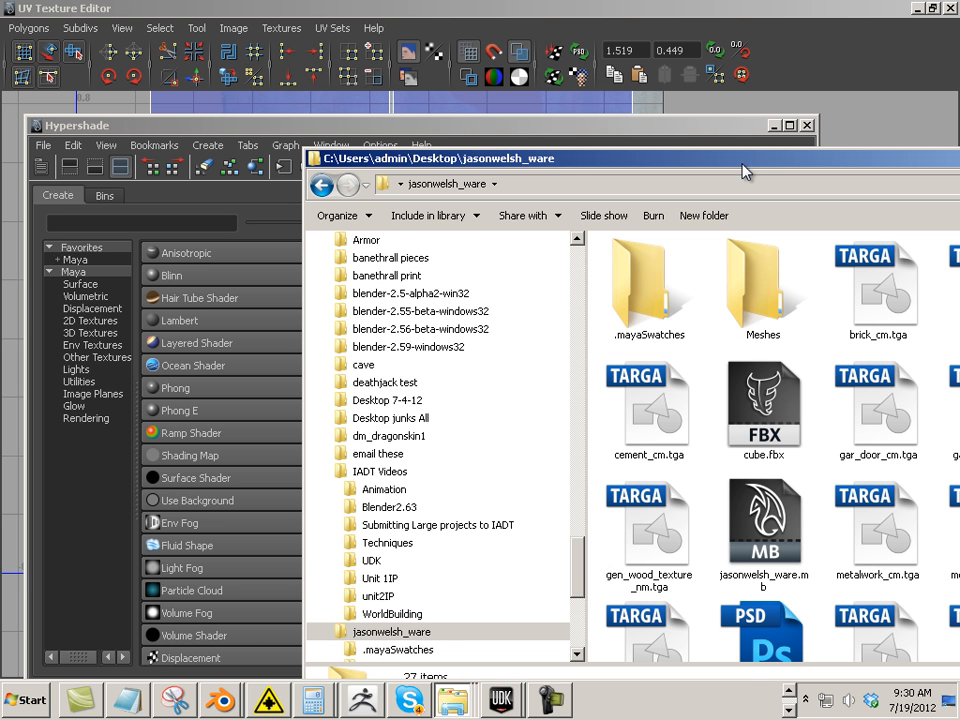
- Show the project folder's files in the Details view, sorted by date with the newest first
drag(745, 172, 482, 122)
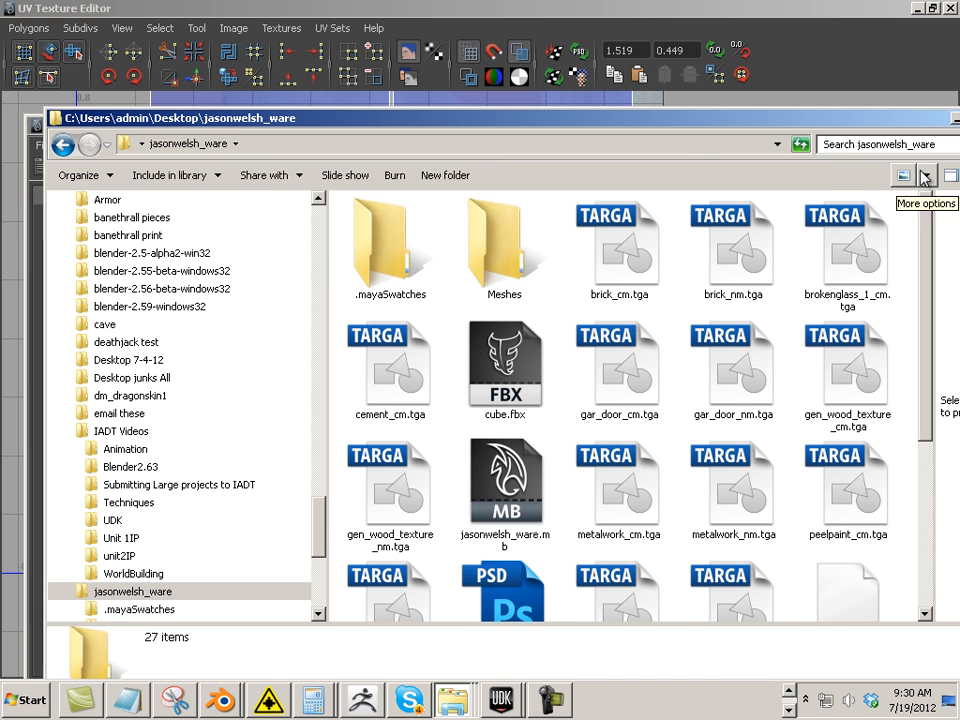
drag(831, 120, 752, 120)
click(849, 173)
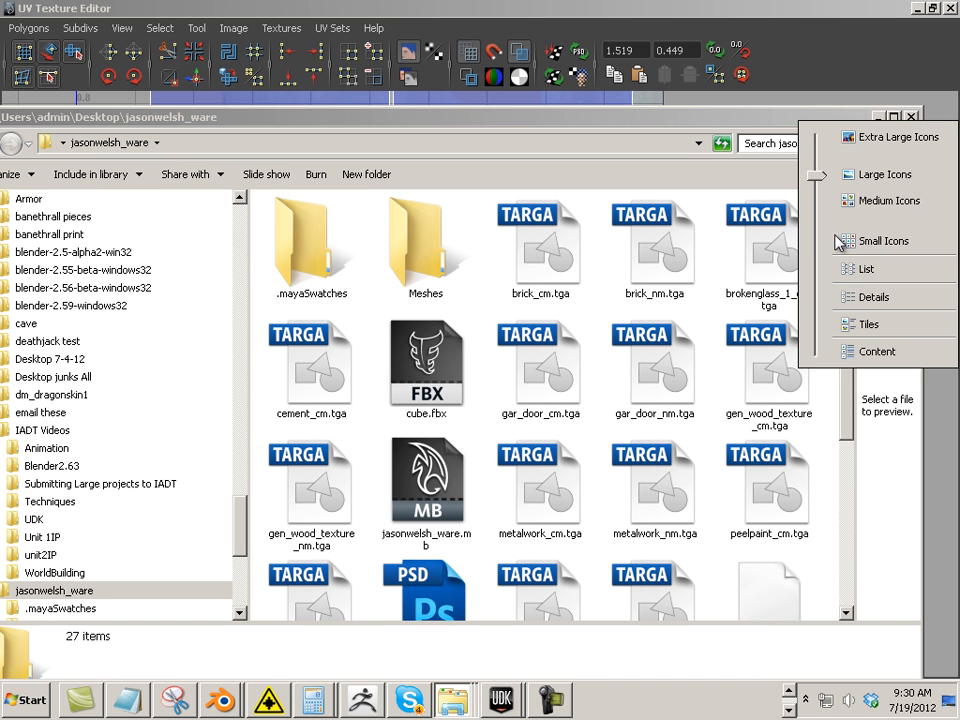
click(858, 298)
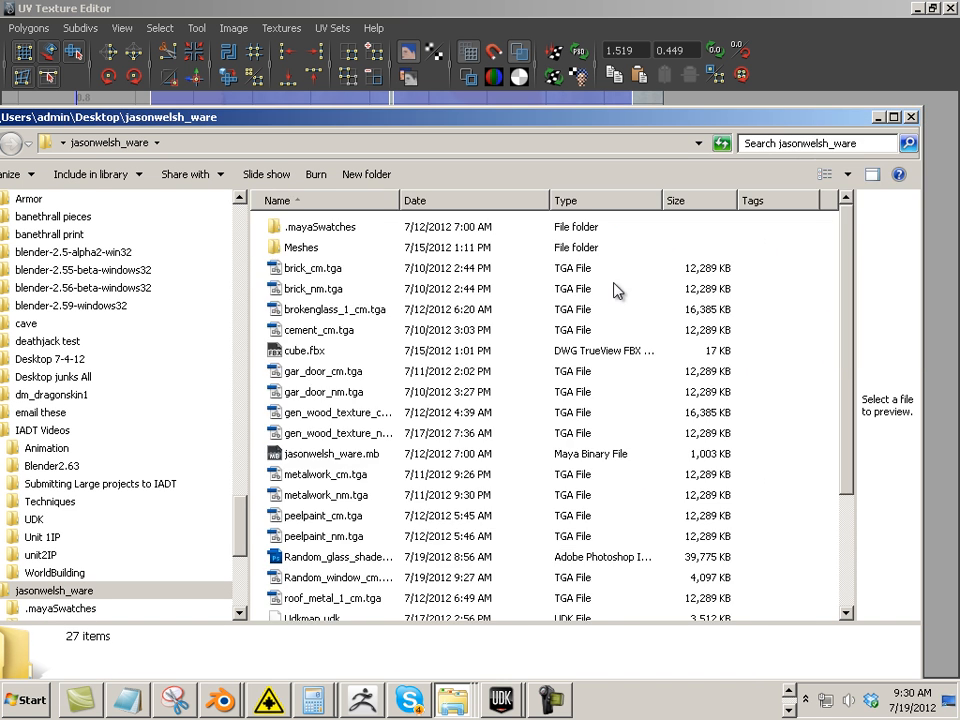
click(497, 202)
click(426, 204)
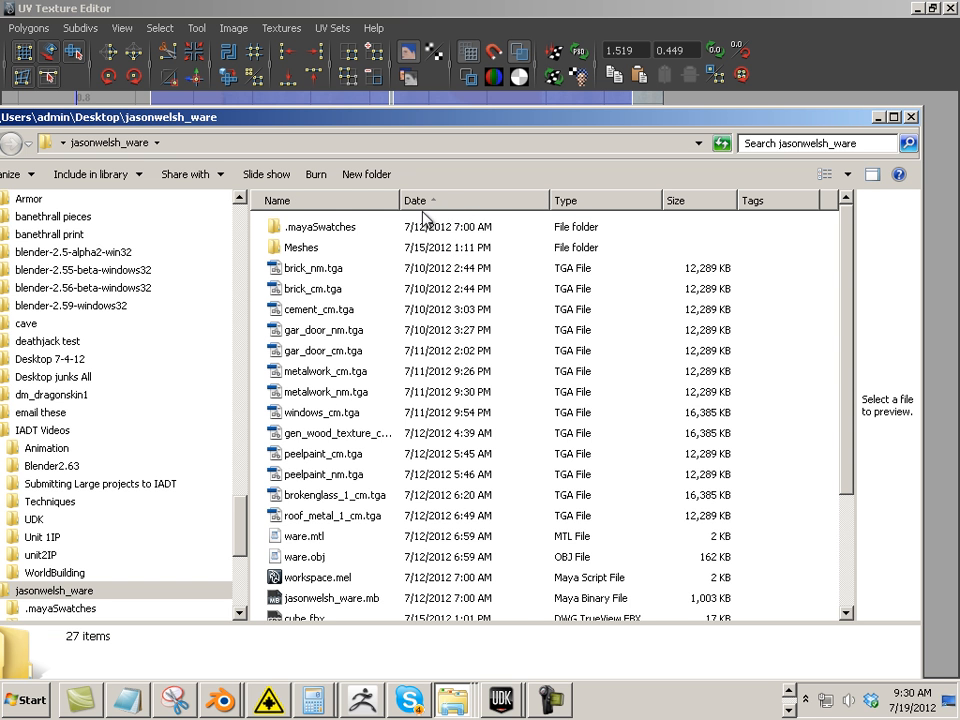
click(424, 203)
- Import Random_window_cm.tga from the project folder into Hypershade as a file texture
click(356, 269)
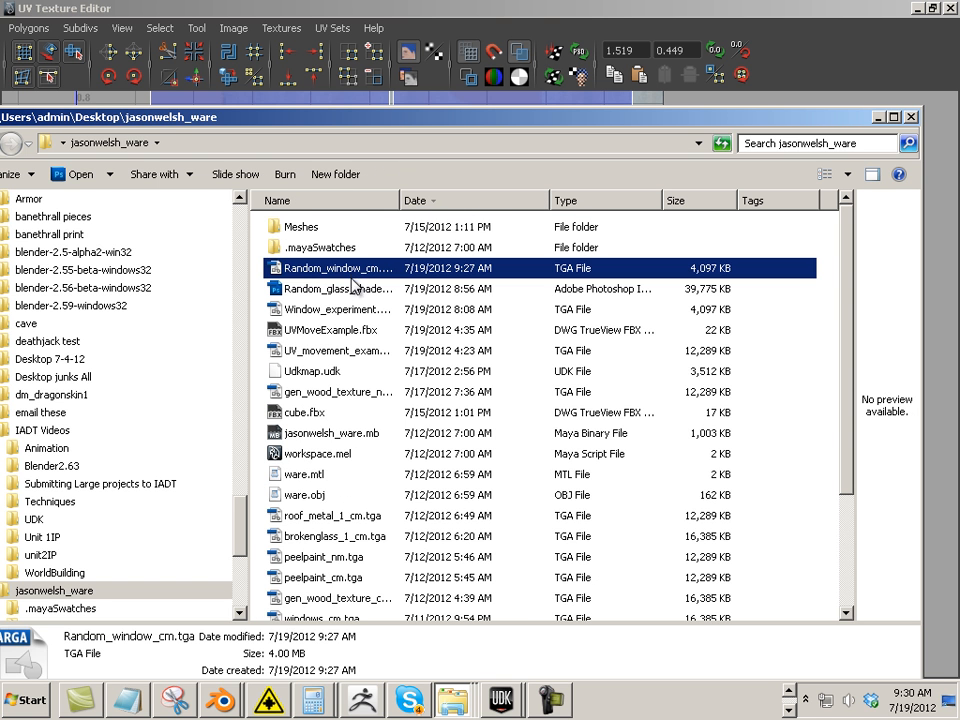
drag(316, 124, 959, 190)
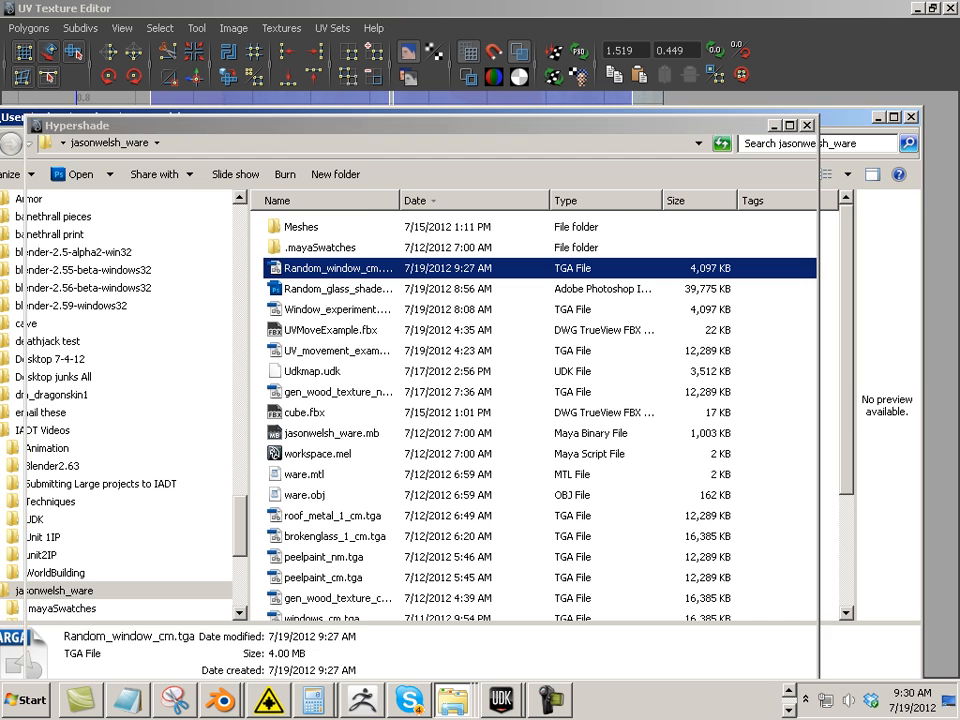
drag(713, 253, 660, 370)
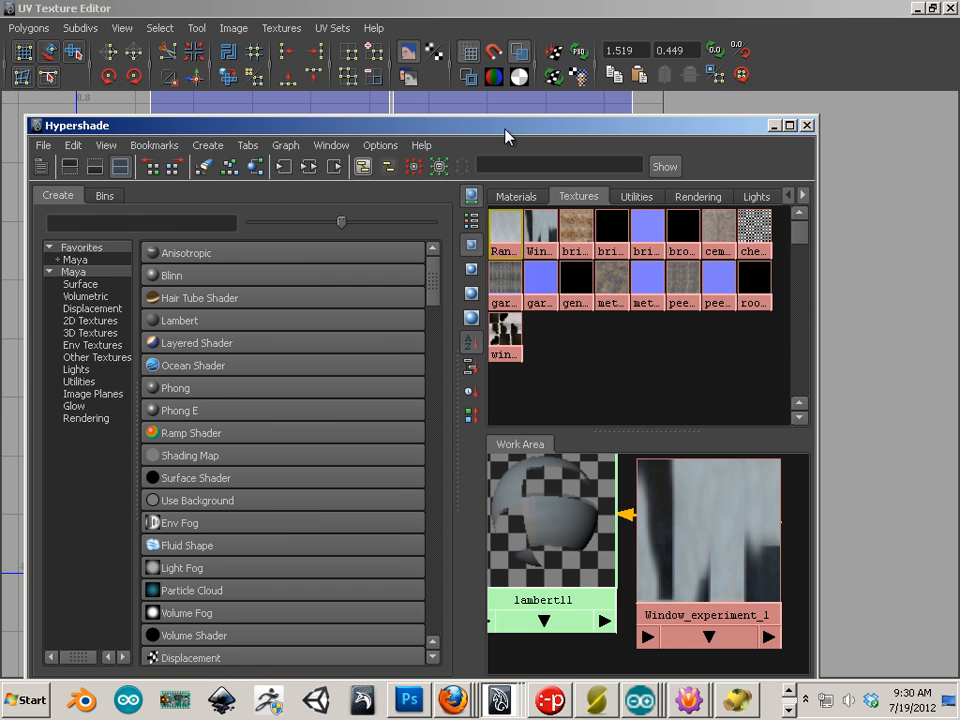
drag(504, 130, 507, 91)
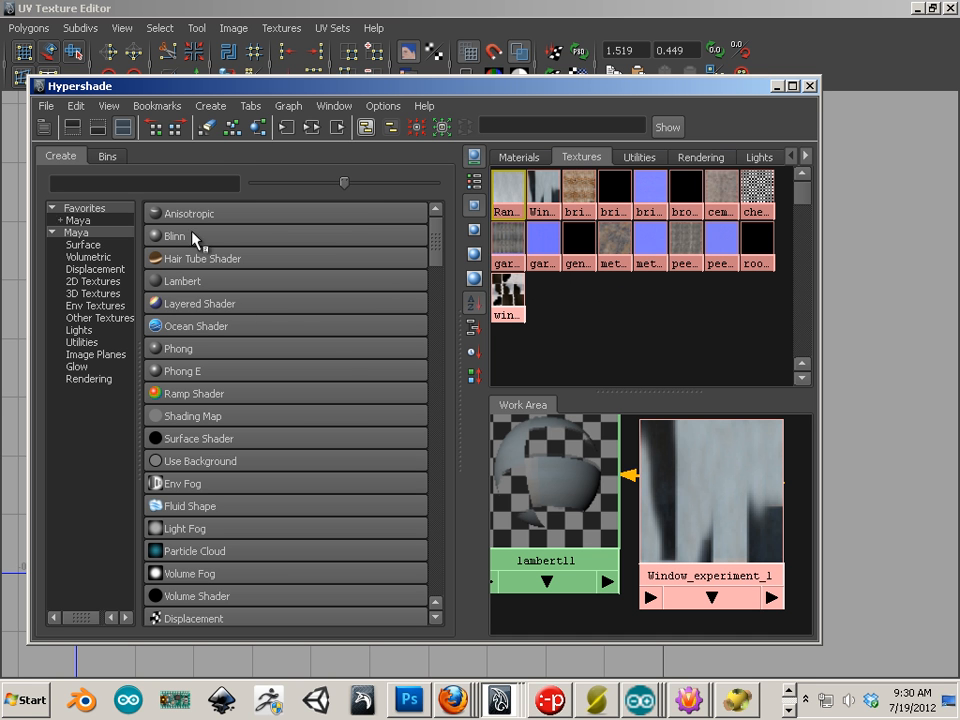
- Create a Lambert material and assign the Random_window_cm texture to it through the default connection
click(164, 283)
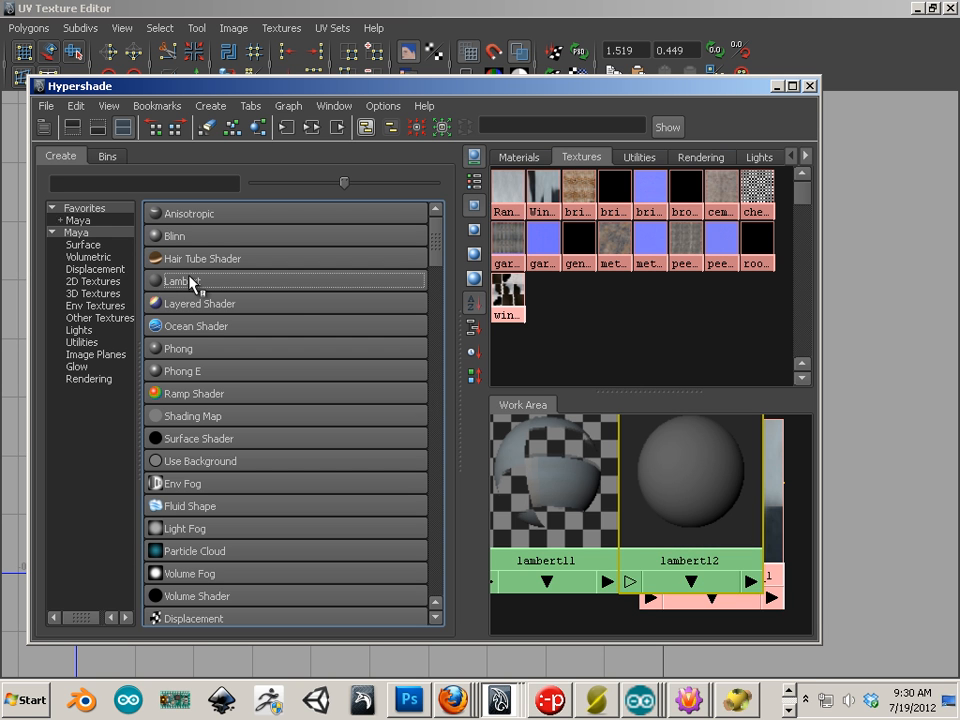
middle_drag(504, 190, 703, 484)
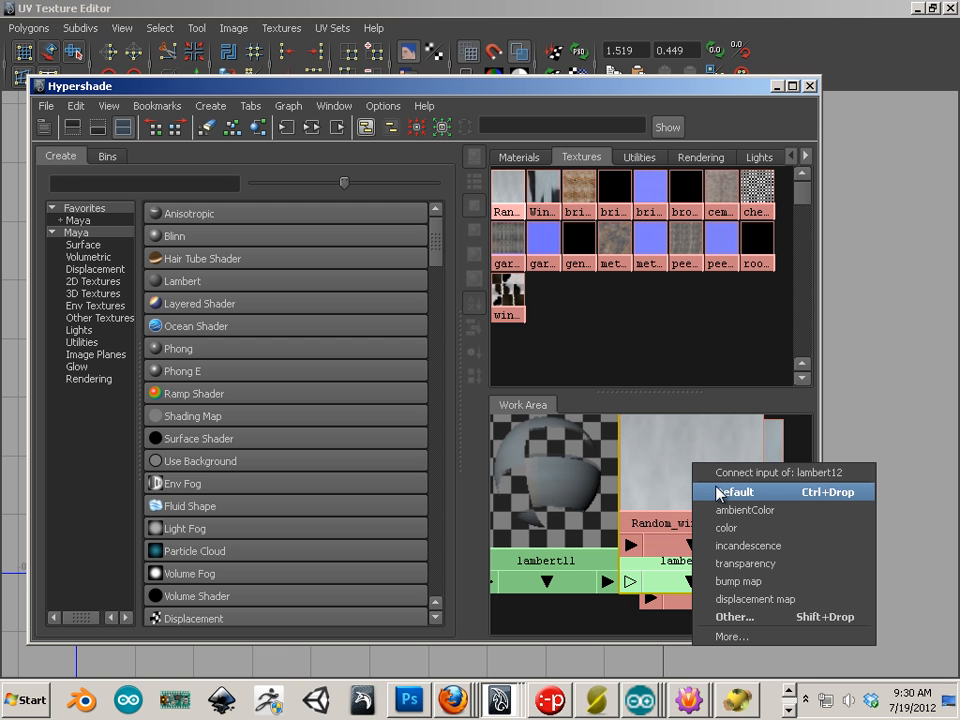
click(718, 492)
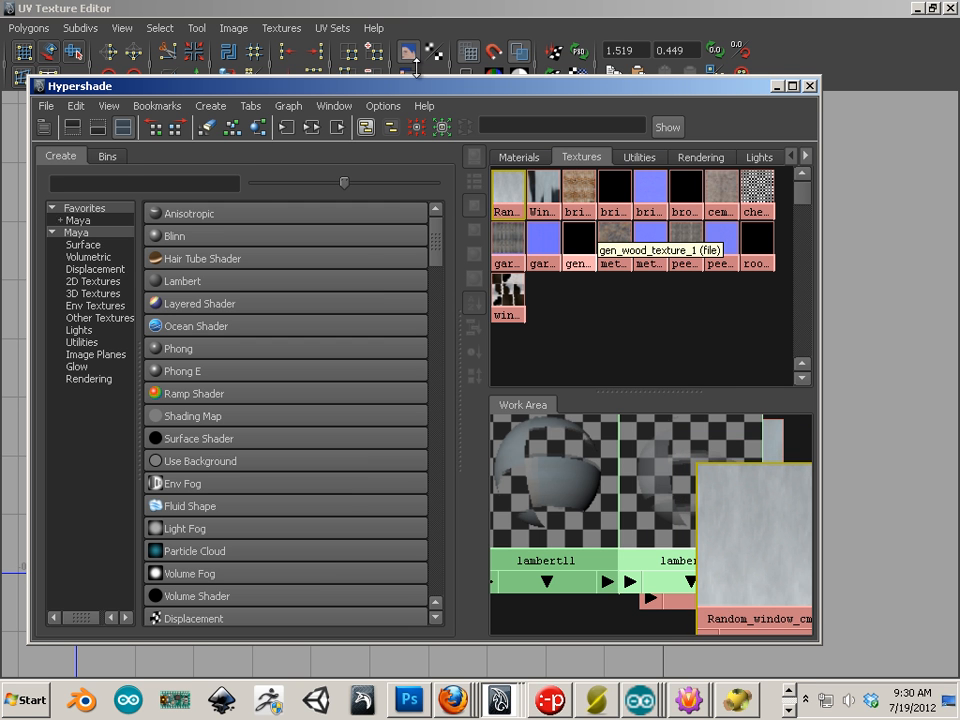
- Clear Hypershade and the UV Texture Editor off the 3D view and select the combined glass panes in object mode
drag(388, 86, 959, 176)
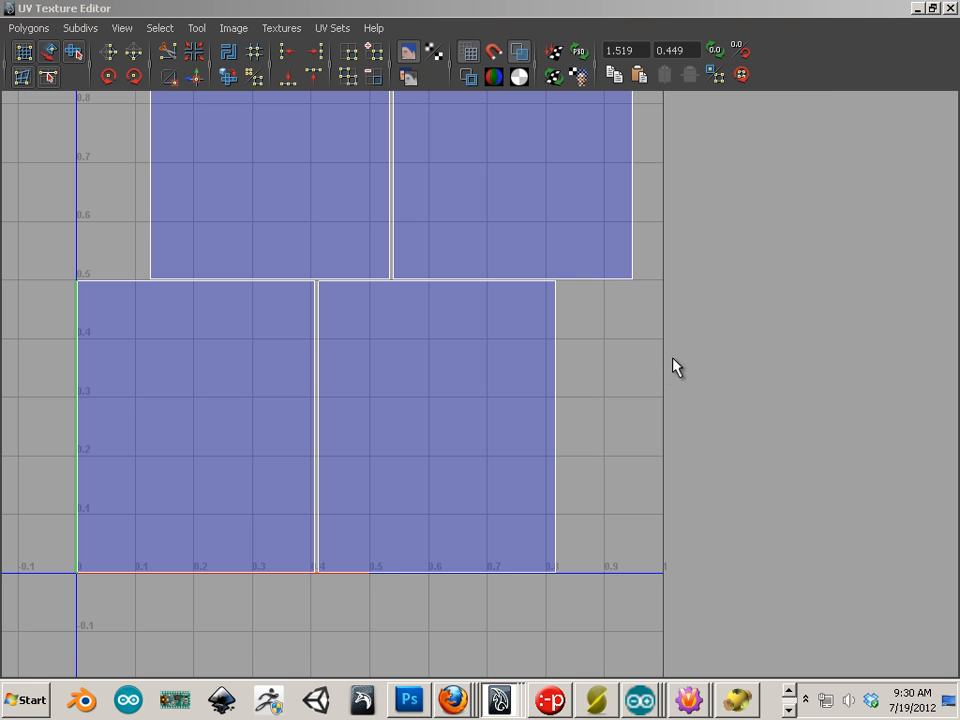
drag(629, 8, 524, 384)
click(452, 243)
right_drag(454, 246, 530, 224)
click(454, 257)
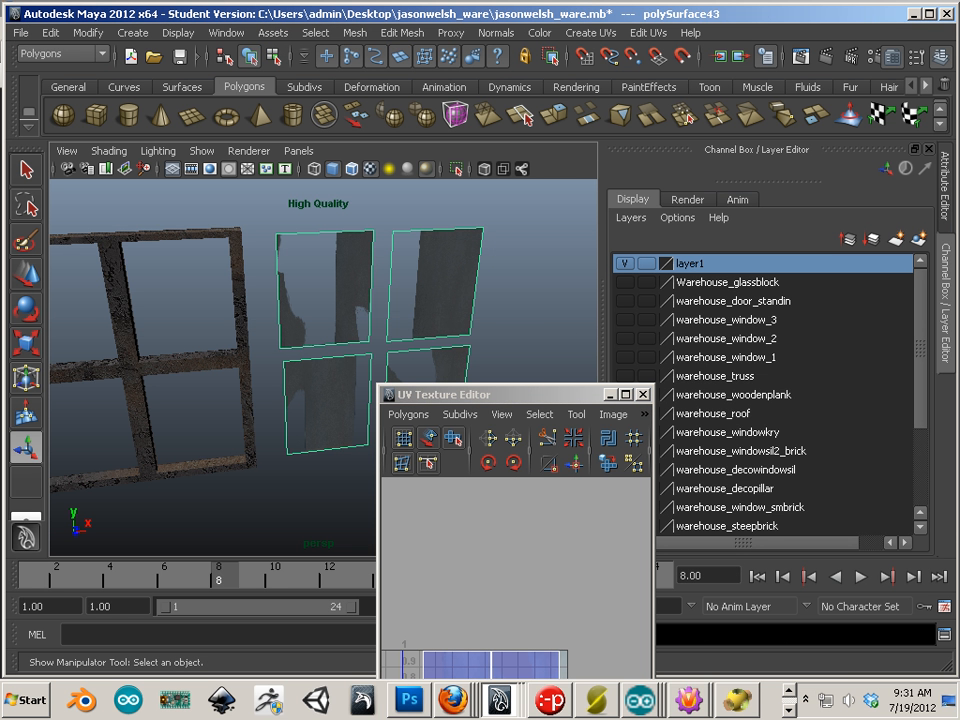
- Close the Connection Editor and reposition the UV Texture Editor beside the glass panes with their full UV layout in view
middle_drag(959, 400, 444, 297)
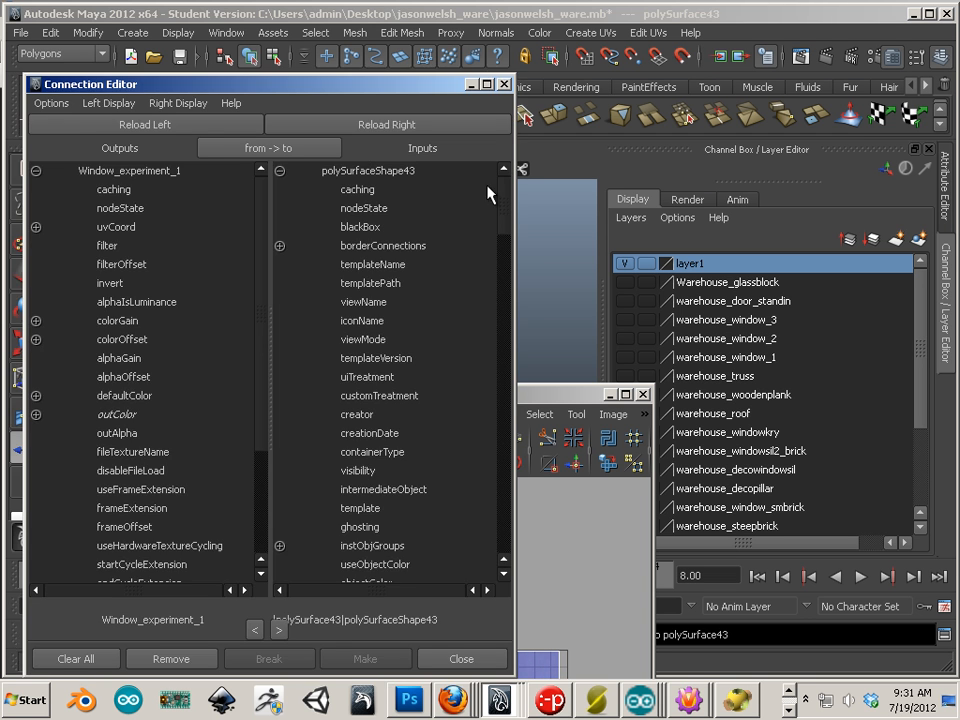
click(504, 84)
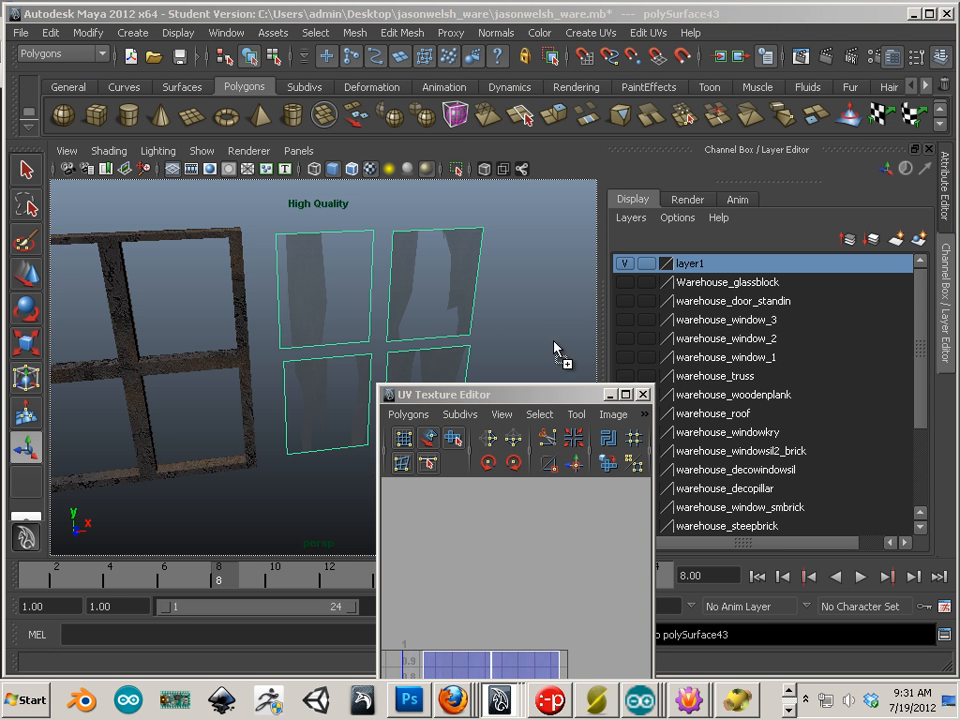
drag(536, 390, 689, 260)
alt+drag(365, 483, 334, 452)
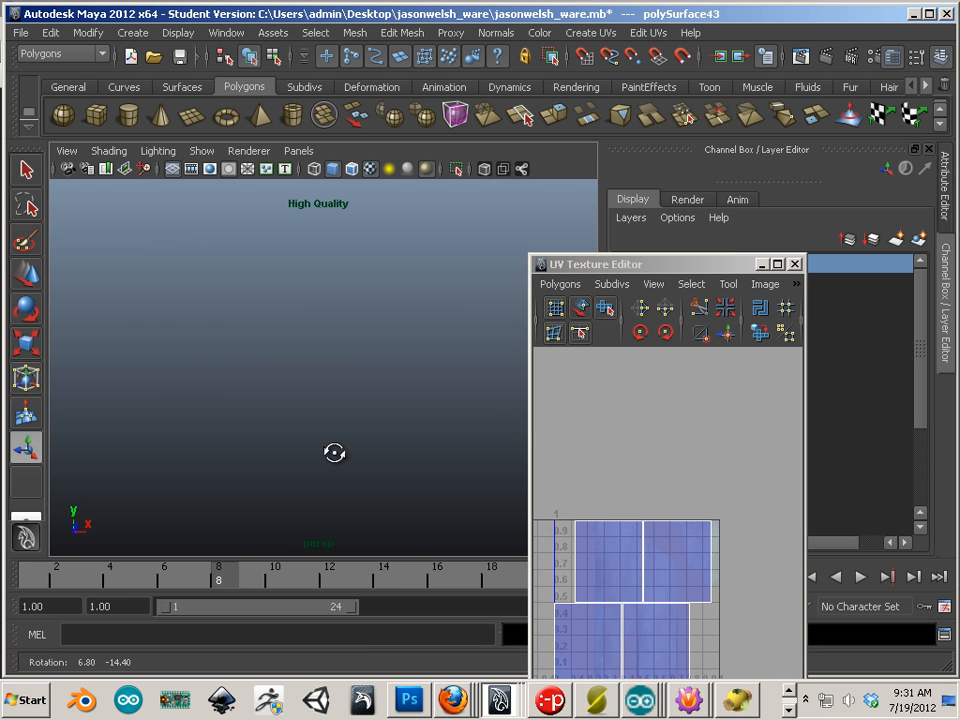
alt+middle_drag(334, 452, 373, 533)
alt+right_drag(373, 533, 398, 530)
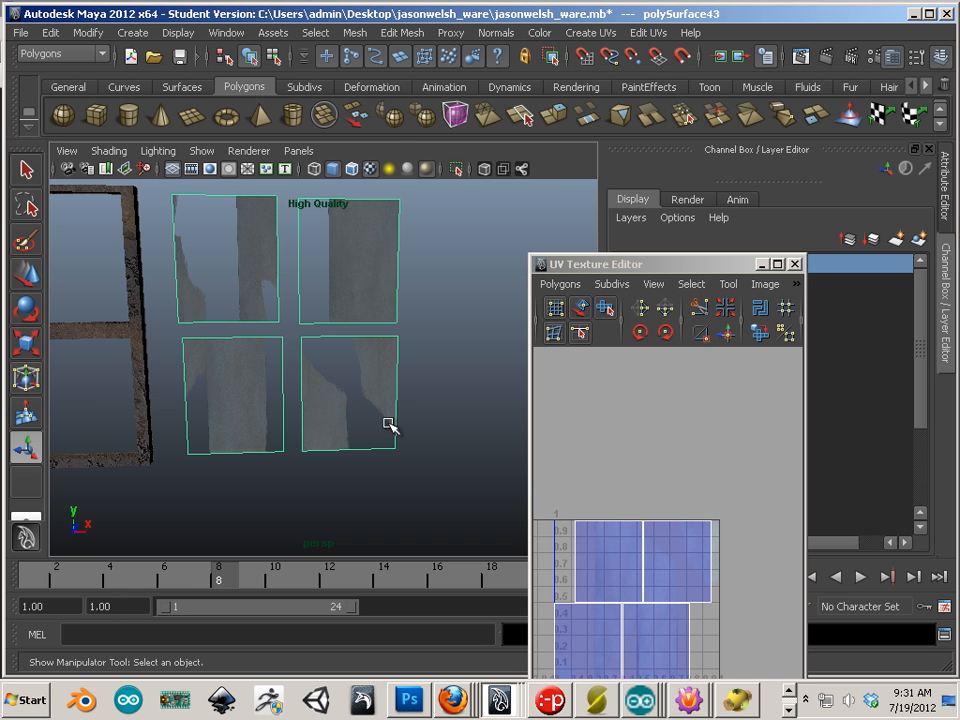
drag(635, 272, 491, 98)
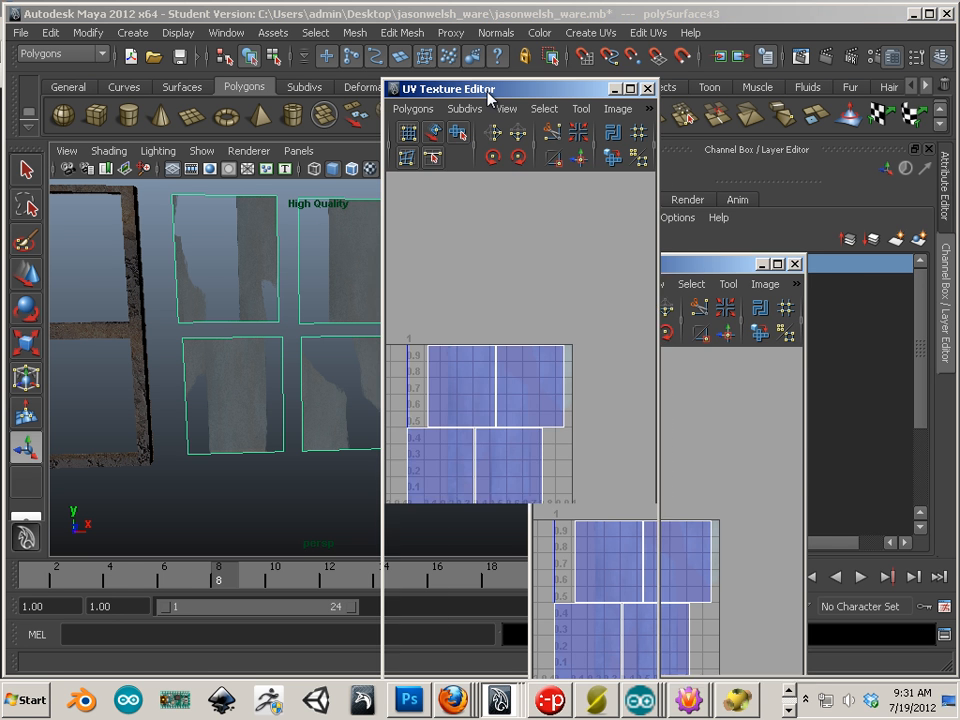
scroll(514, 340, up, 2)
alt+middle_drag(495, 388, 553, 375)
scroll(540, 382, down, 2)
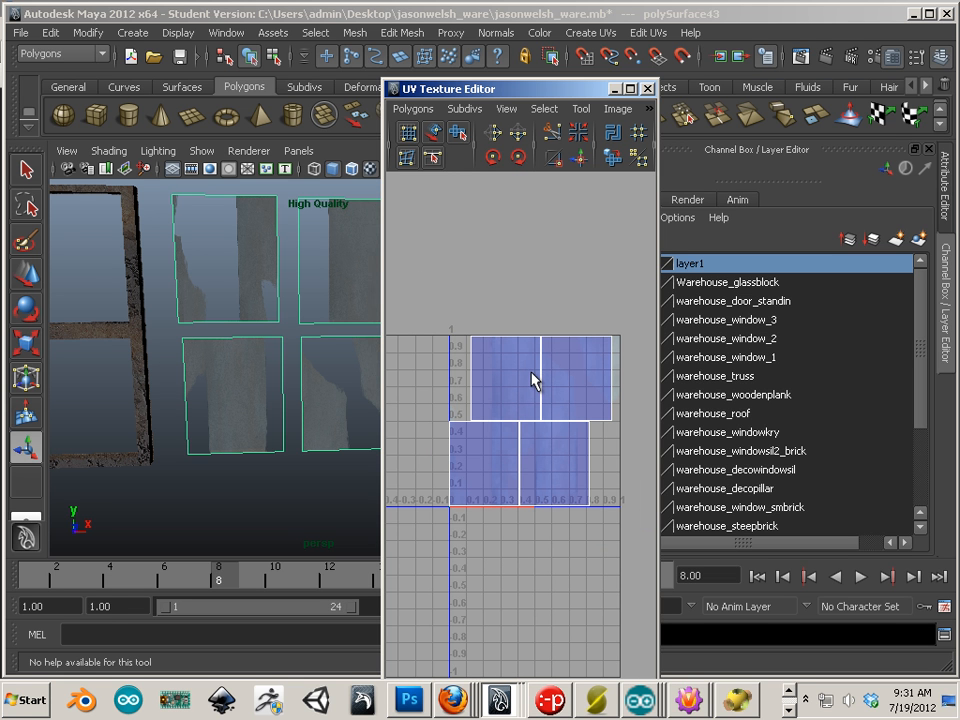
- Select all UVs of the glass panes and move them straight up, clear of the 0 to 1 texture square
right_drag(531, 380, 606, 371)
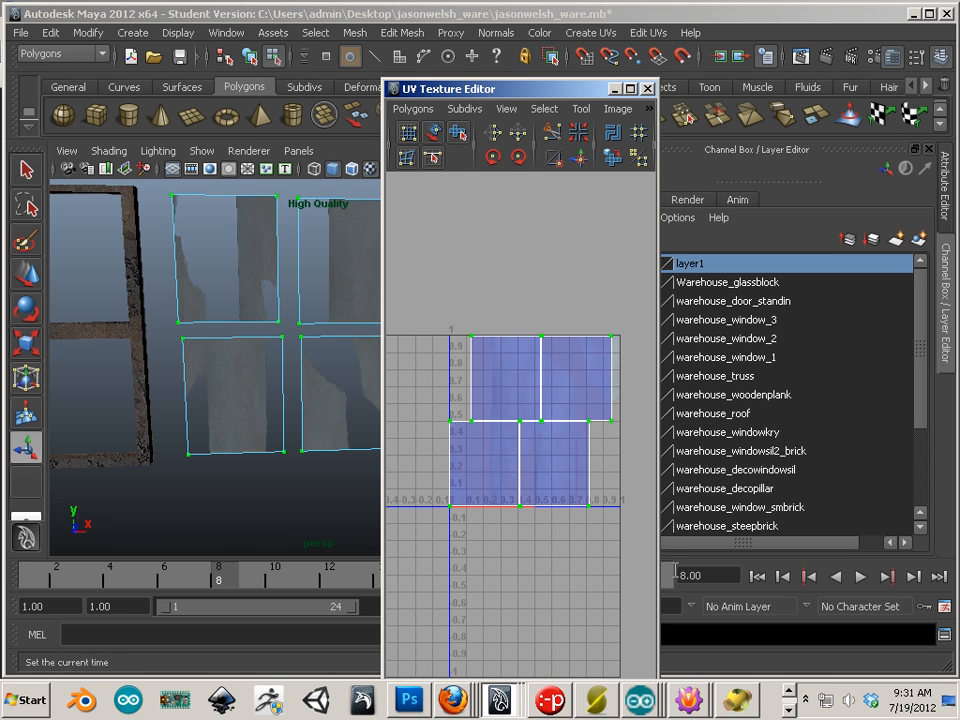
key(w)
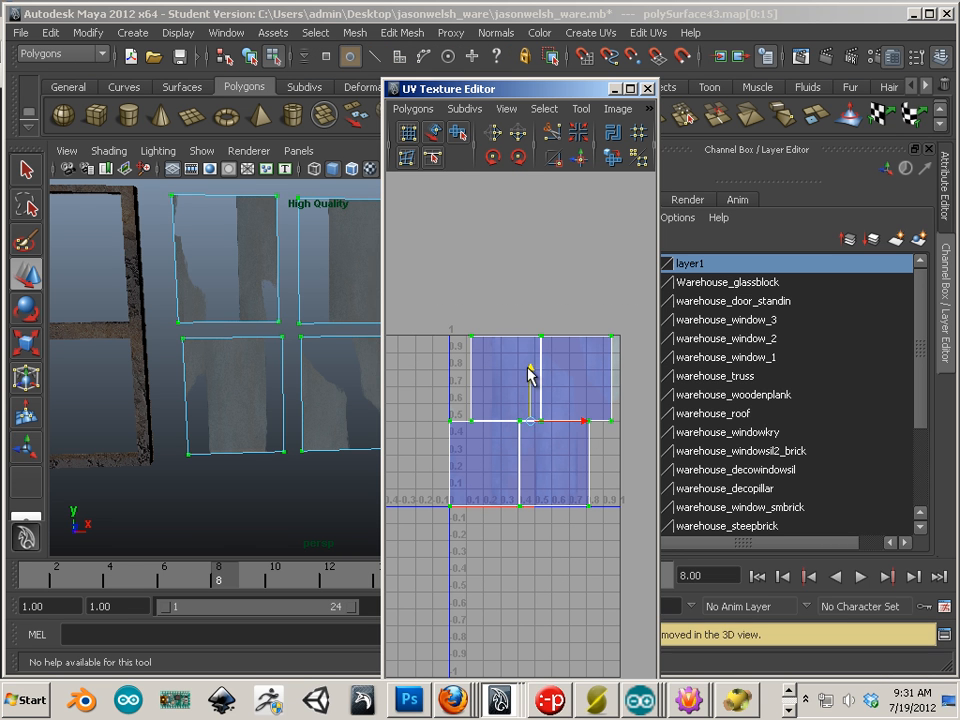
drag(530, 375, 530, 187)
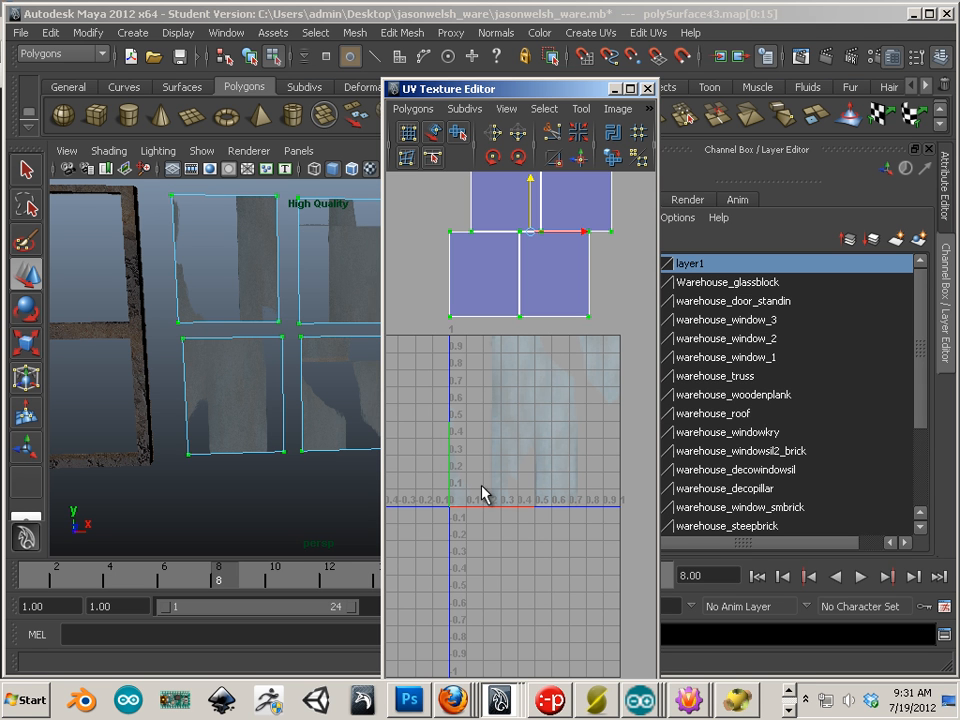
alt+middle_drag(531, 380, 519, 437)
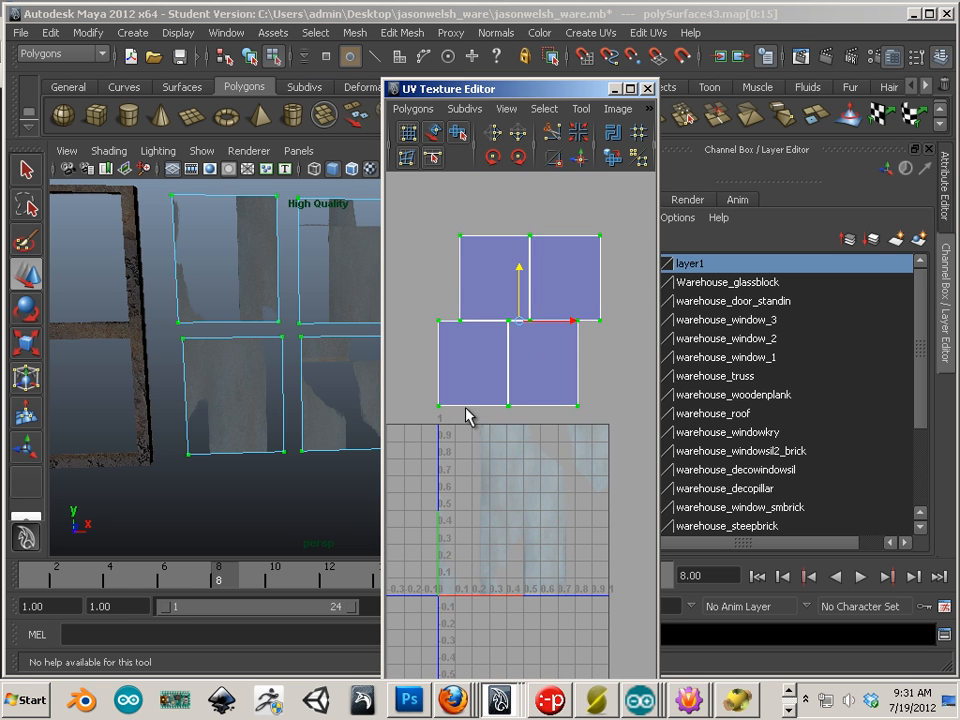
- Select the upper-left pane's whole UV shell and move it into the upper-left corner of the texture square
click(454, 236)
drag(446, 221, 480, 258)
ctrl+right_drag(475, 253, 503, 233)
drag(495, 297, 472, 474)
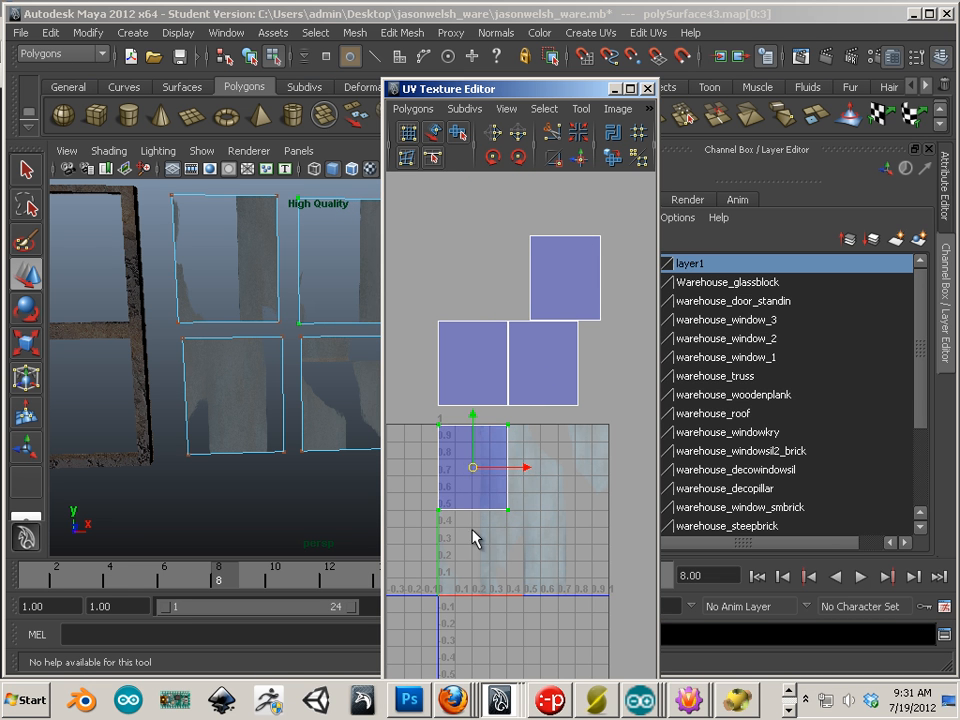
- Narrow the first UV shell to the leftmost glass strip, ending at about 0.24 in U, and stretch its lower edge to the texture's bottom
alt+middle_drag(472, 530, 487, 497)
alt+right_drag(489, 498, 553, 473)
alt+middle_drag(540, 426, 555, 405)
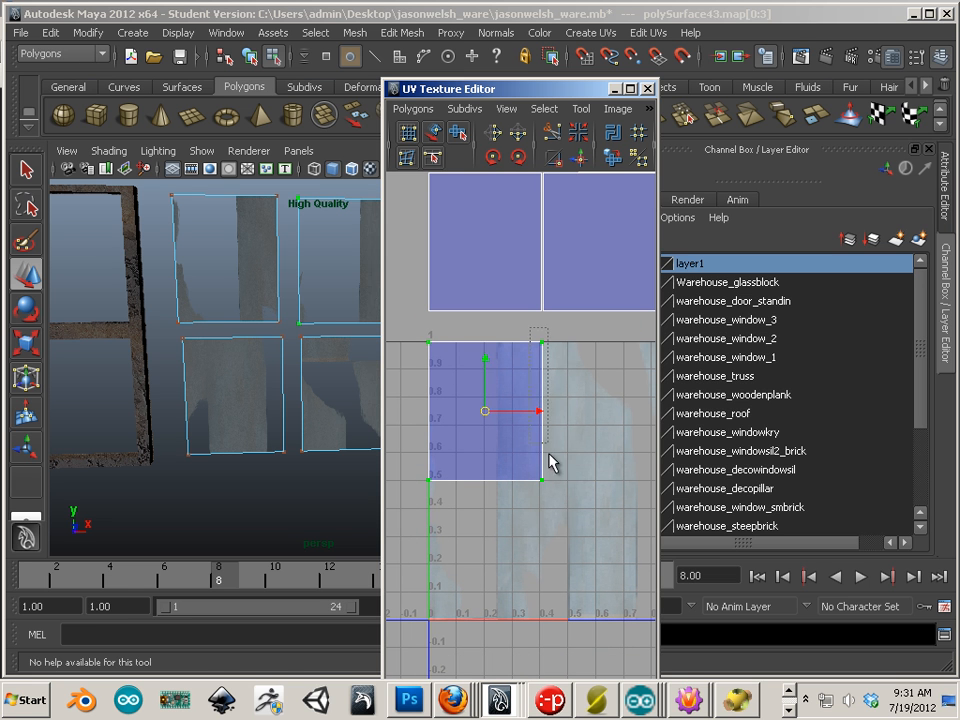
drag(549, 460, 550, 462)
drag(600, 400, 549, 425)
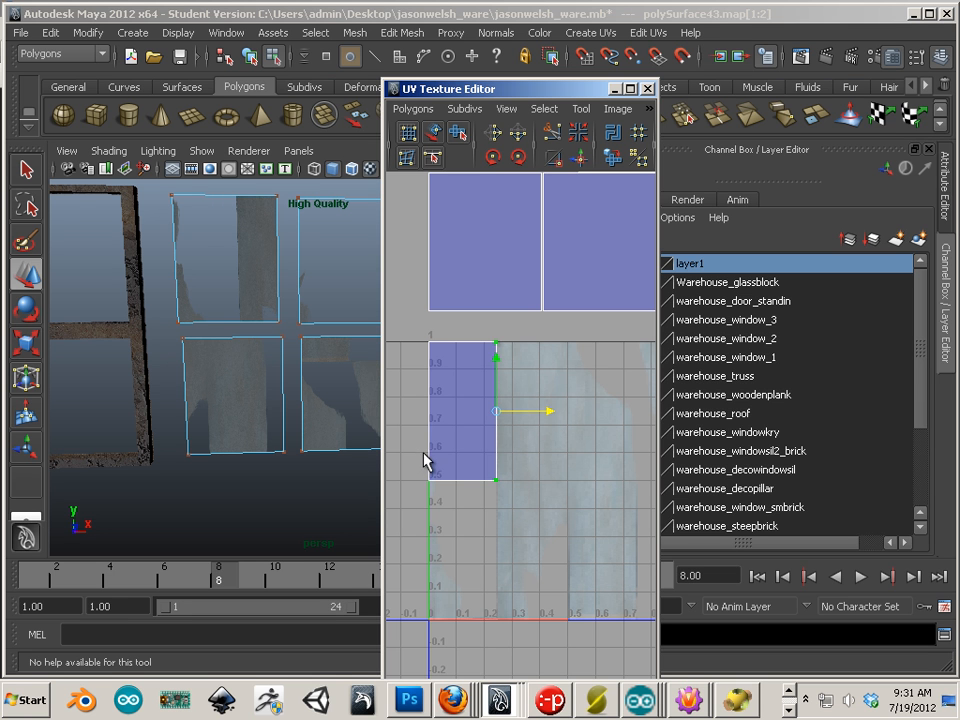
drag(505, 543, 505, 540)
drag(476, 448, 443, 624)
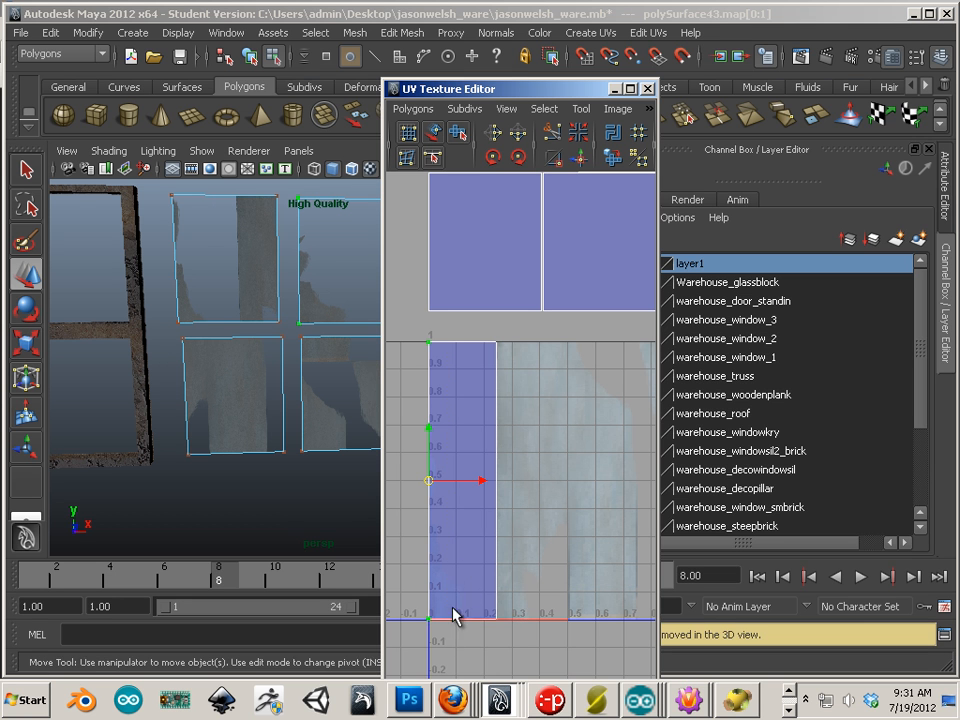
click(485, 479)
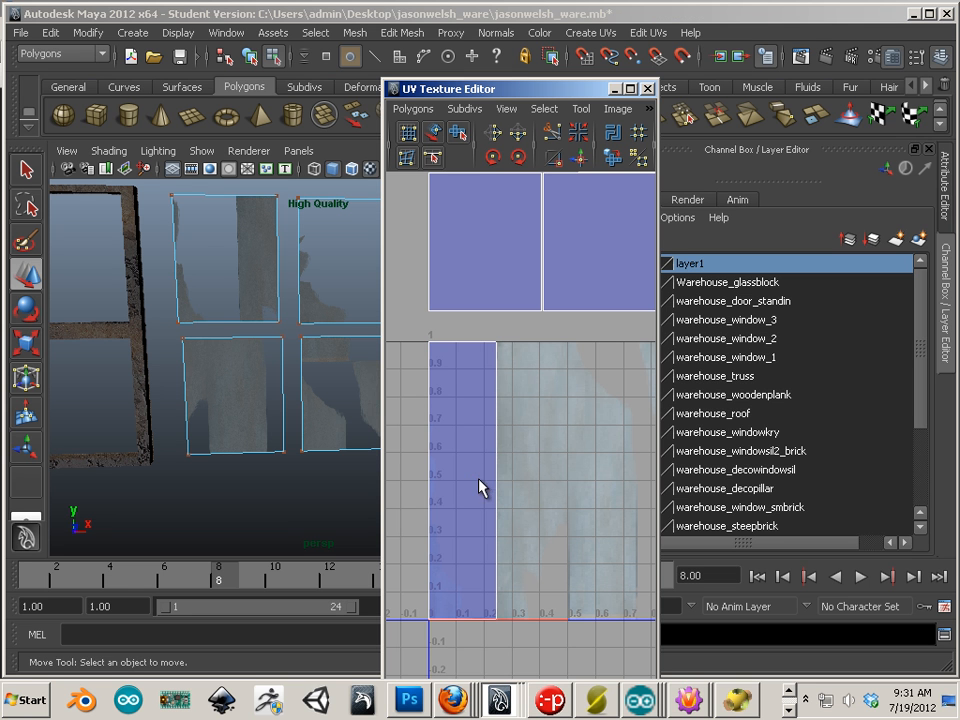
drag(422, 335, 504, 624)
click(577, 504)
- Select the leftmost of the two lower UV shells and place it at the texture's top, against the first strip's right edge
alt+middle_drag(546, 491, 528, 557)
scroll(528, 557, down, 2)
drag(440, 292, 442, 295)
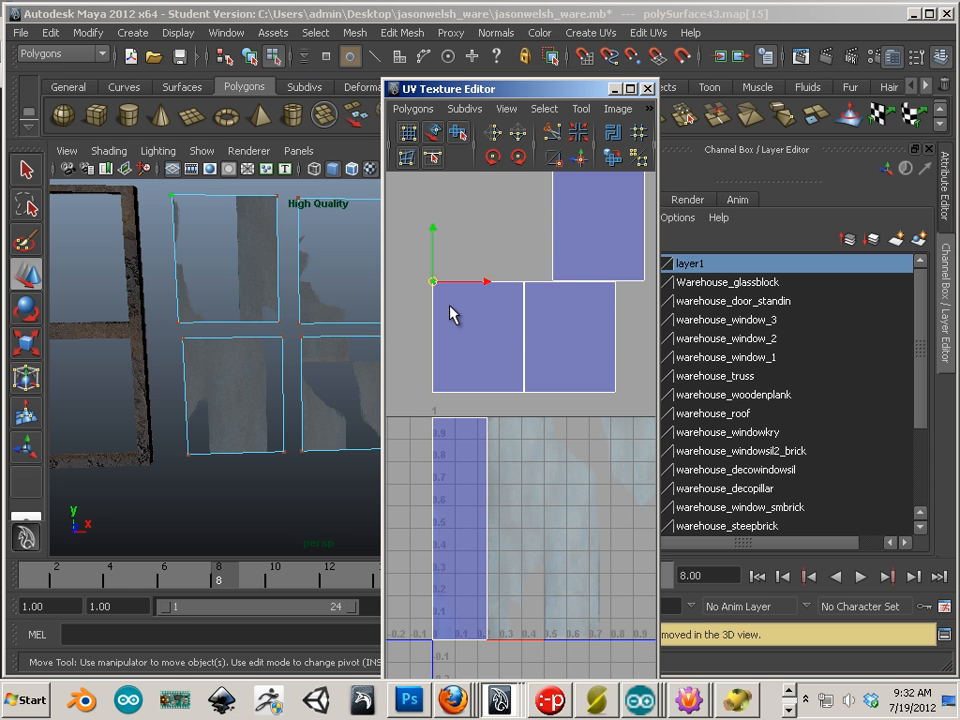
ctrl+right_drag(450, 358, 519, 283)
drag(478, 340, 534, 470)
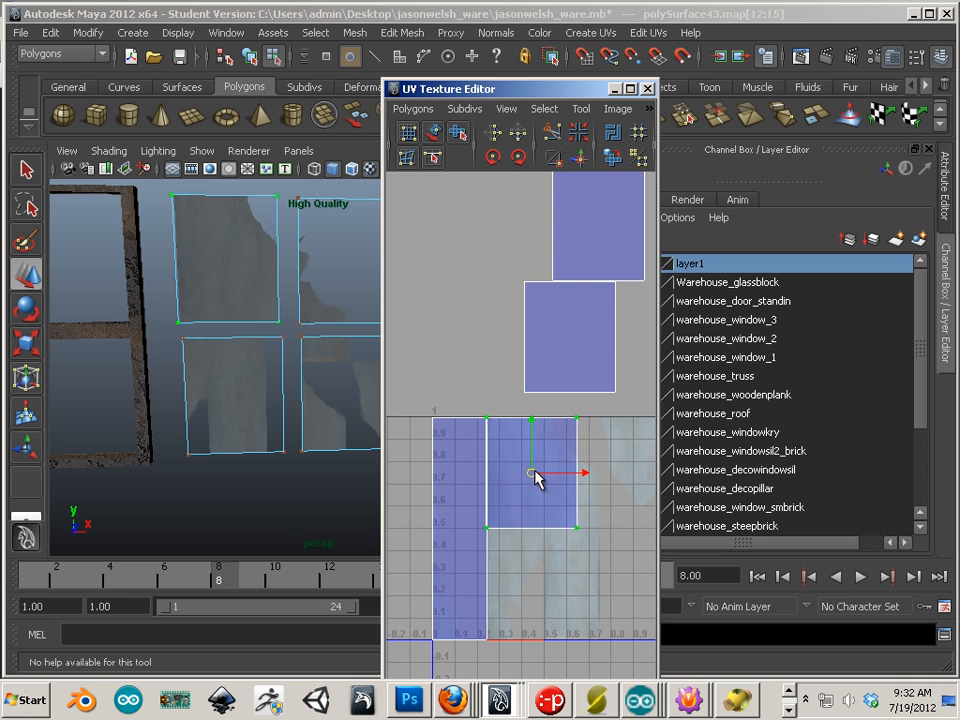
- Narrow the second UV shell so its right edge sits at about 0.5 in U, and stretch its lower edge to the texture's bottom
drag(560, 404, 603, 557)
drag(617, 478, 597, 480)
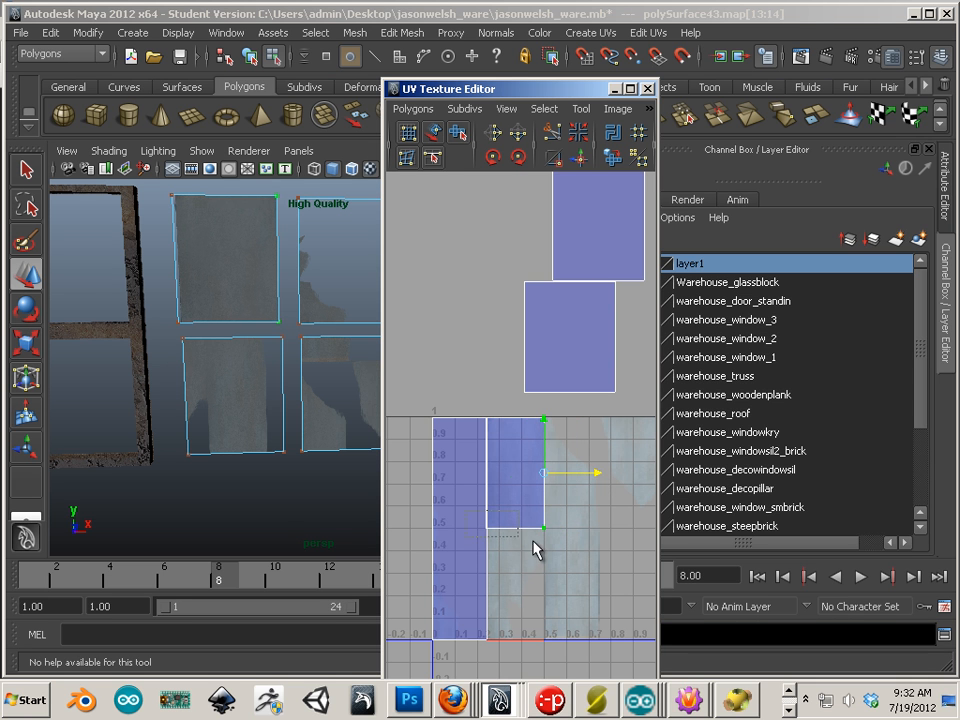
drag(533, 541, 562, 549)
drag(514, 469, 522, 574)
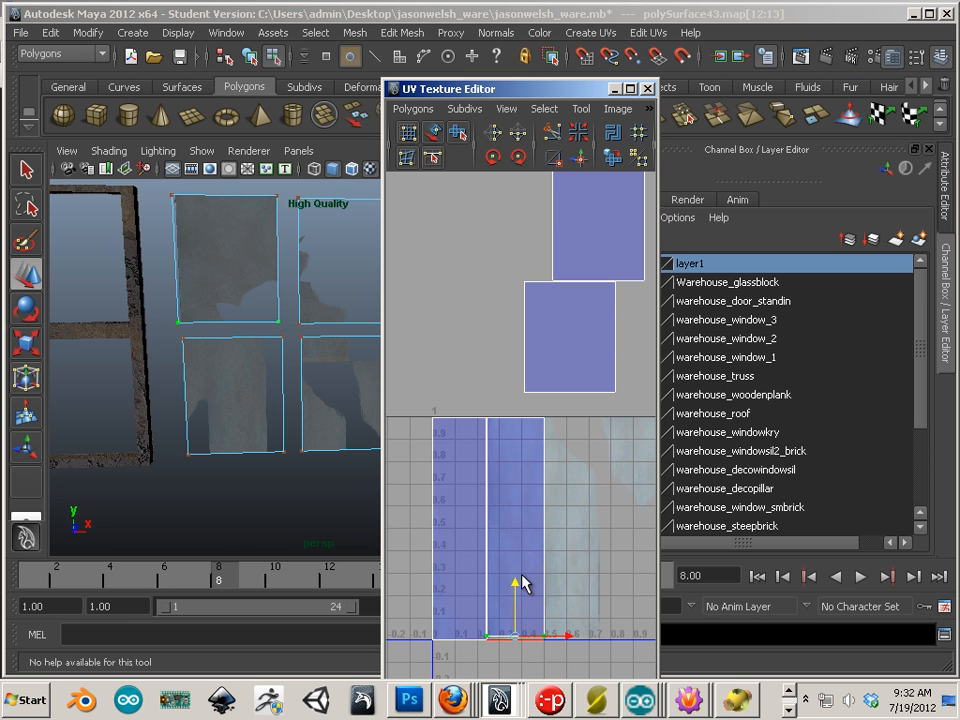
- Select the whole second UV shell and nudge it horizontally until its sides line up with the second glass strip
scroll(510, 520, up, 5)
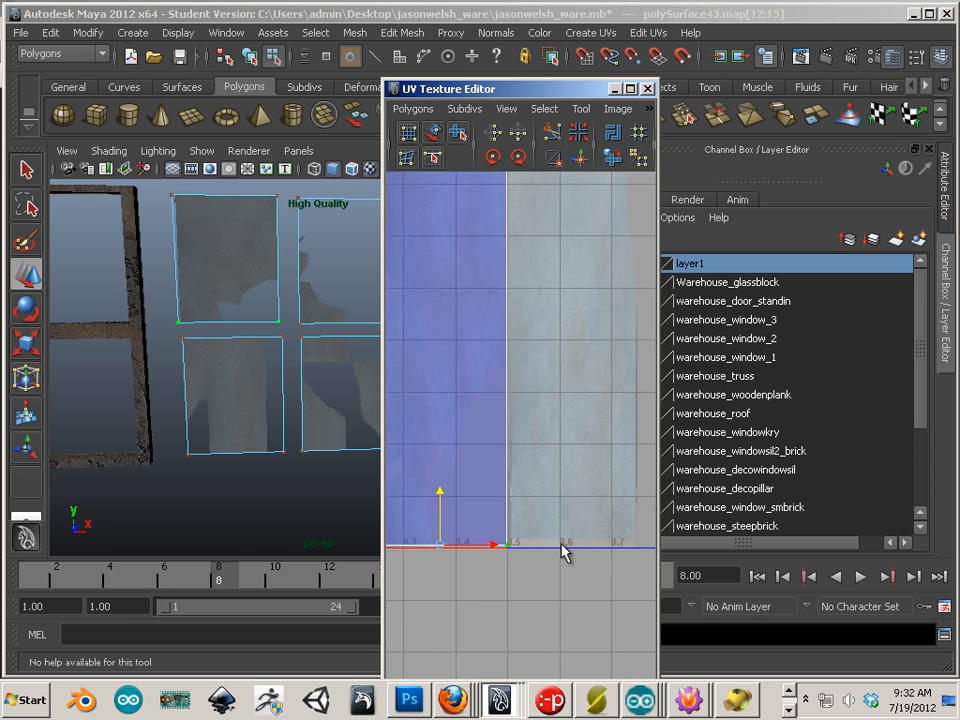
alt+middle_drag(499, 493, 469, 454)
alt+right_drag(469, 454, 551, 497)
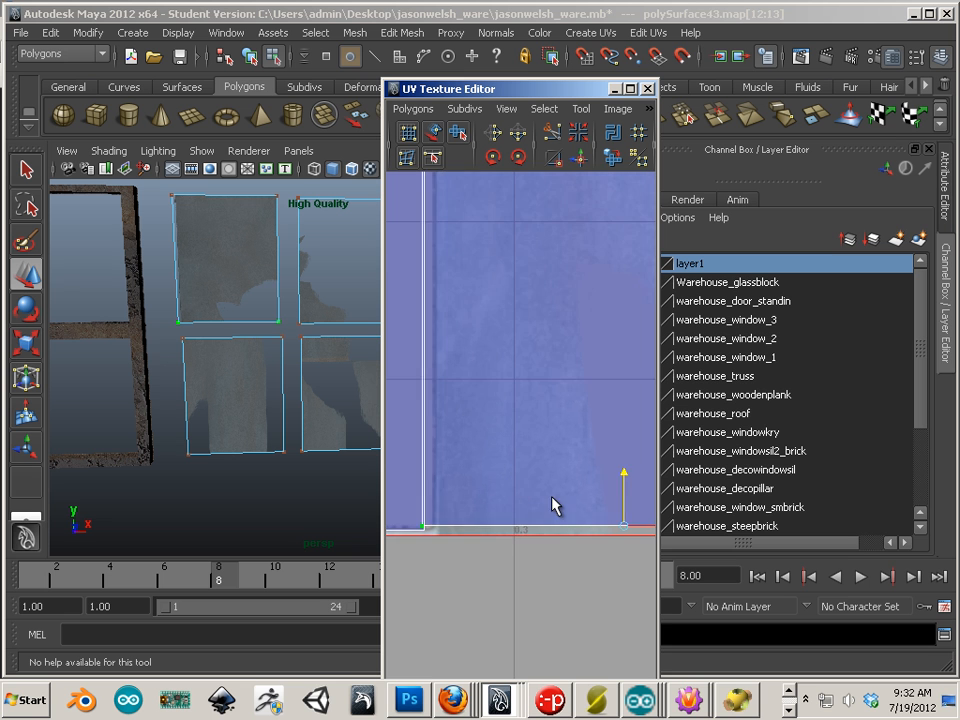
alt+middle_drag(551, 497, 549, 528)
alt+right_drag(549, 537, 424, 489)
ctrl+right_drag(538, 513, 574, 497)
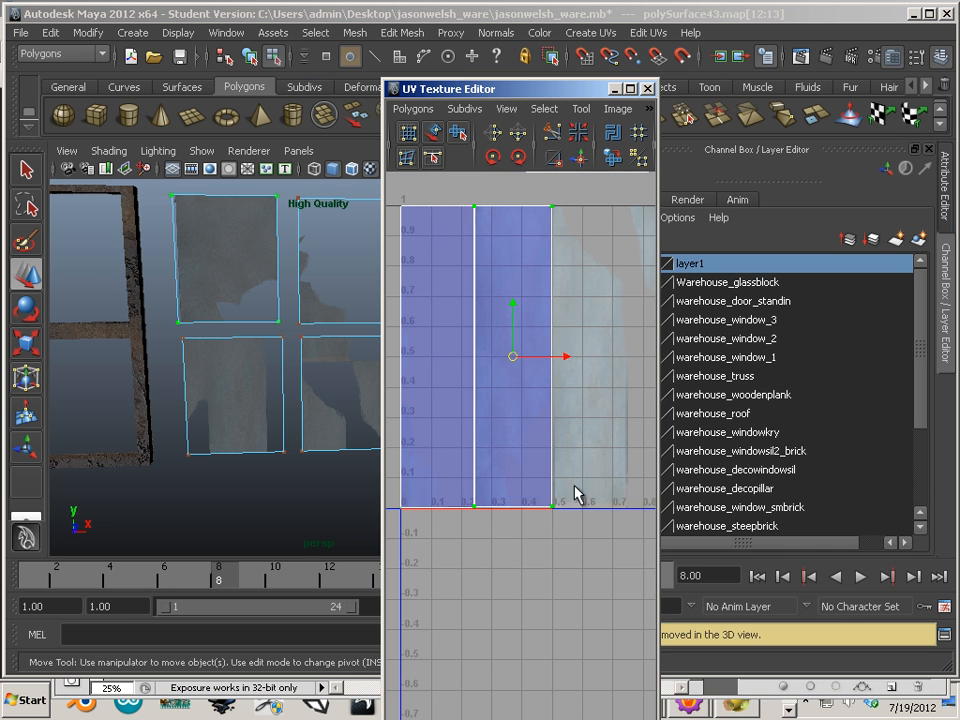
drag(562, 358, 564, 361)
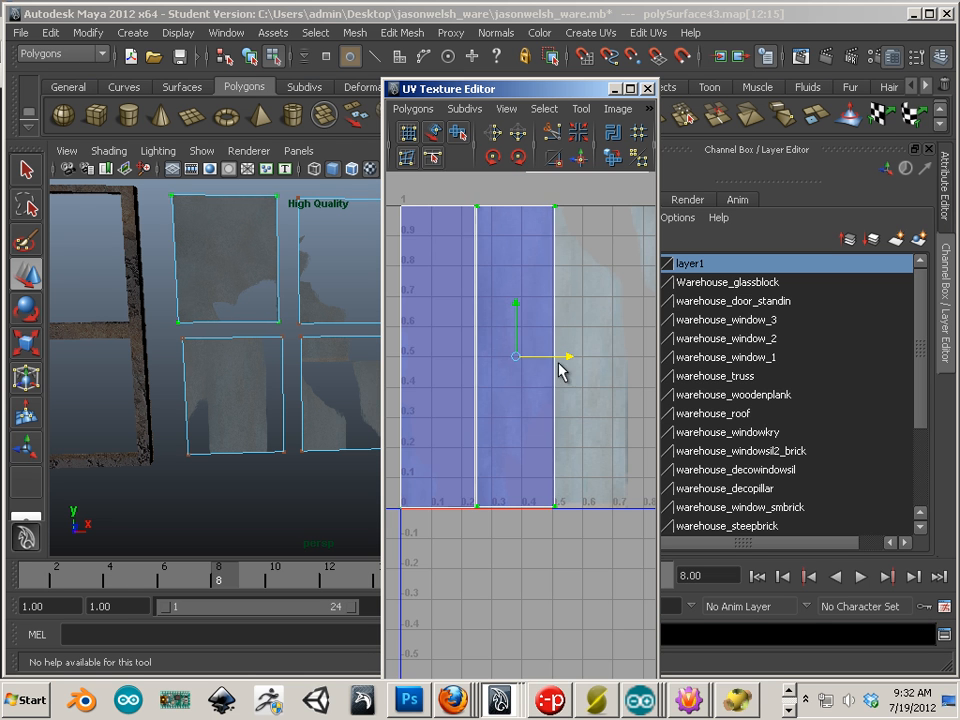
alt+right_drag(515, 381, 604, 414)
alt+middle_drag(495, 357, 506, 508)
alt+right_drag(506, 516, 637, 541)
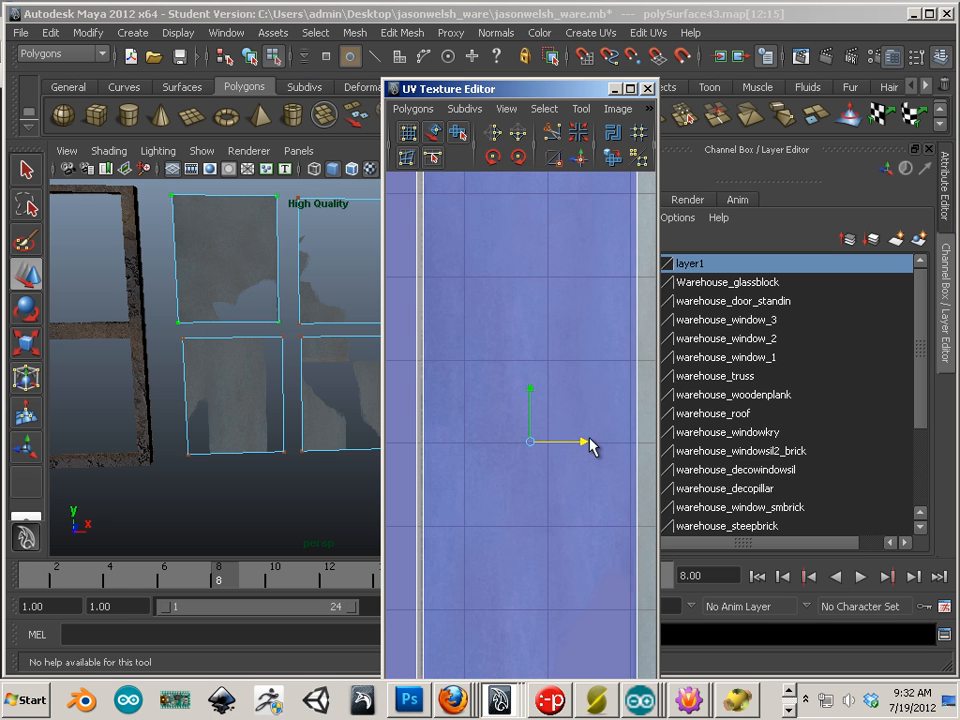
drag(590, 447, 579, 447)
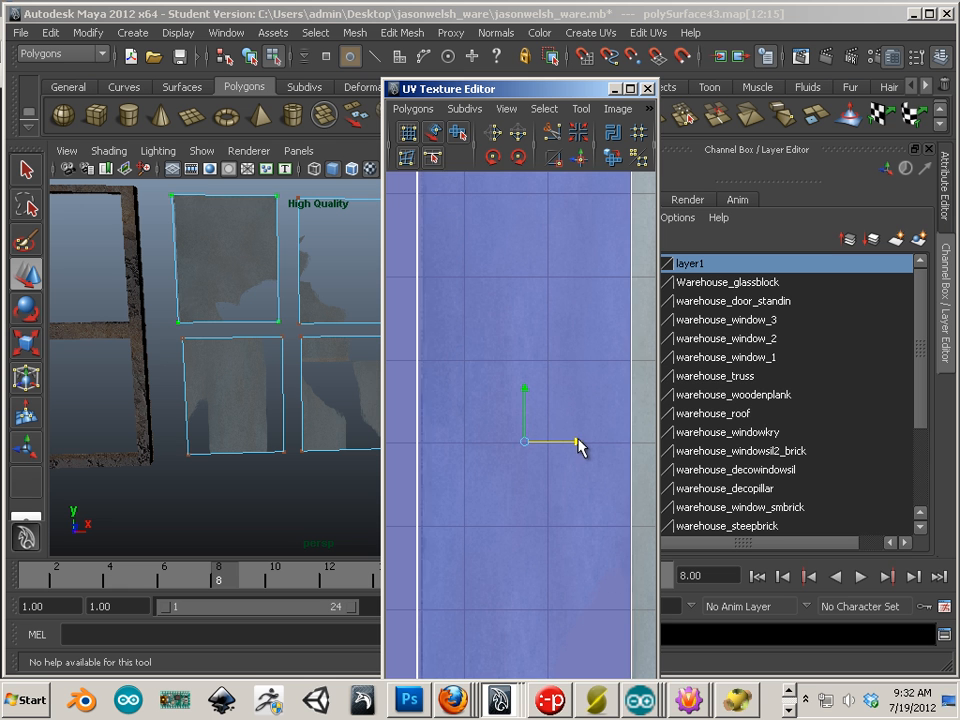
alt+right_drag(579, 439, 306, 435)
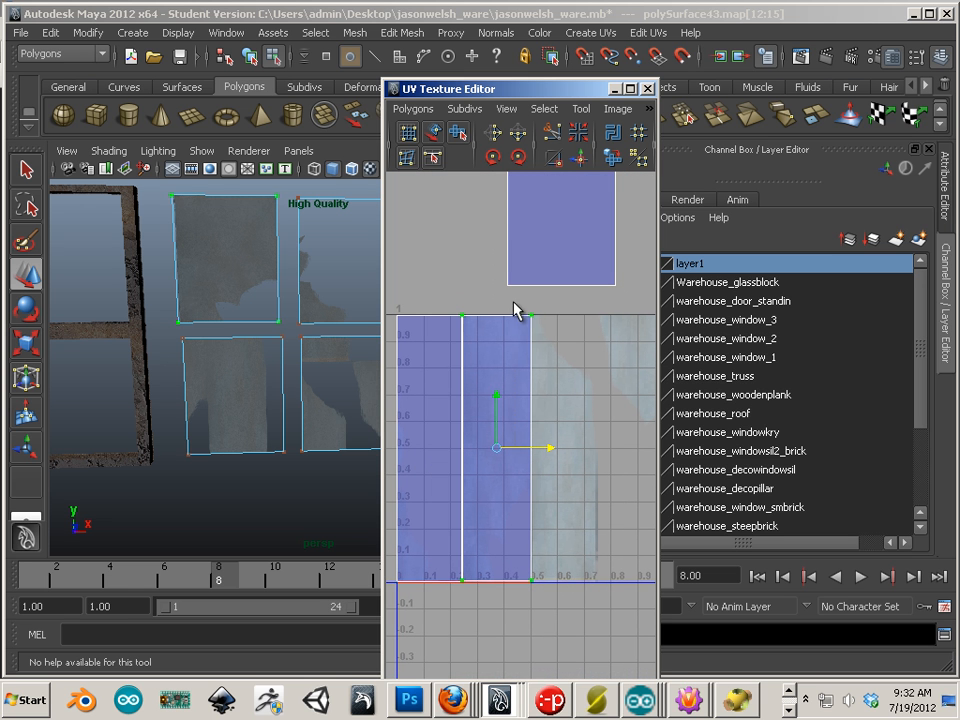
drag(557, 638, 557, 630)
- Select the lower of the two remaining UV shells and place it at the texture's top, against the second strip's right edge
scroll(454, 435, down, 3)
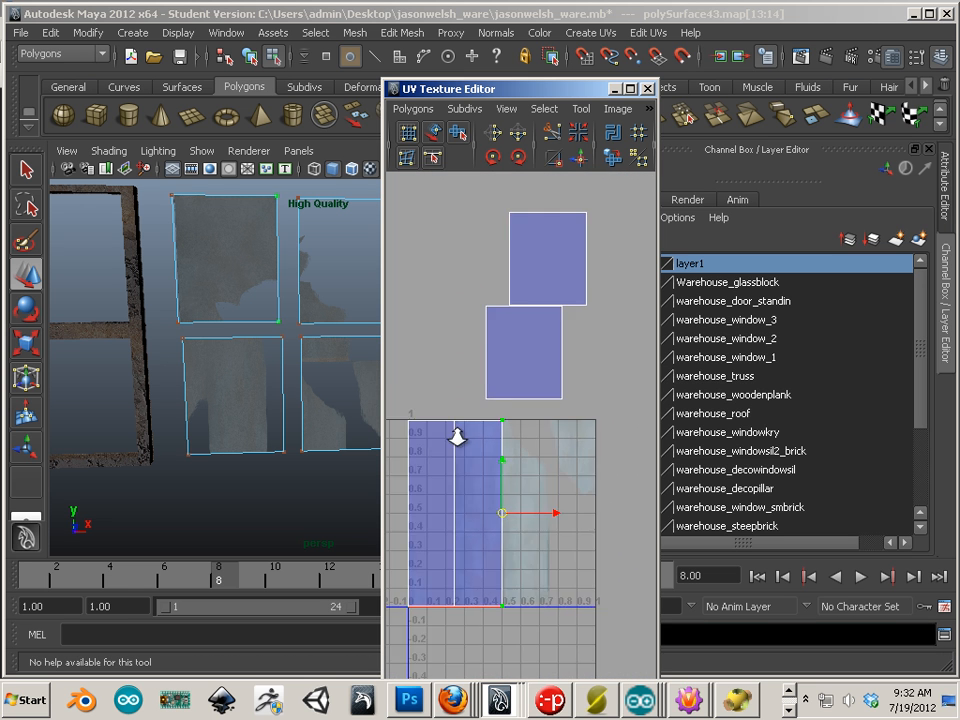
drag(549, 421, 565, 420)
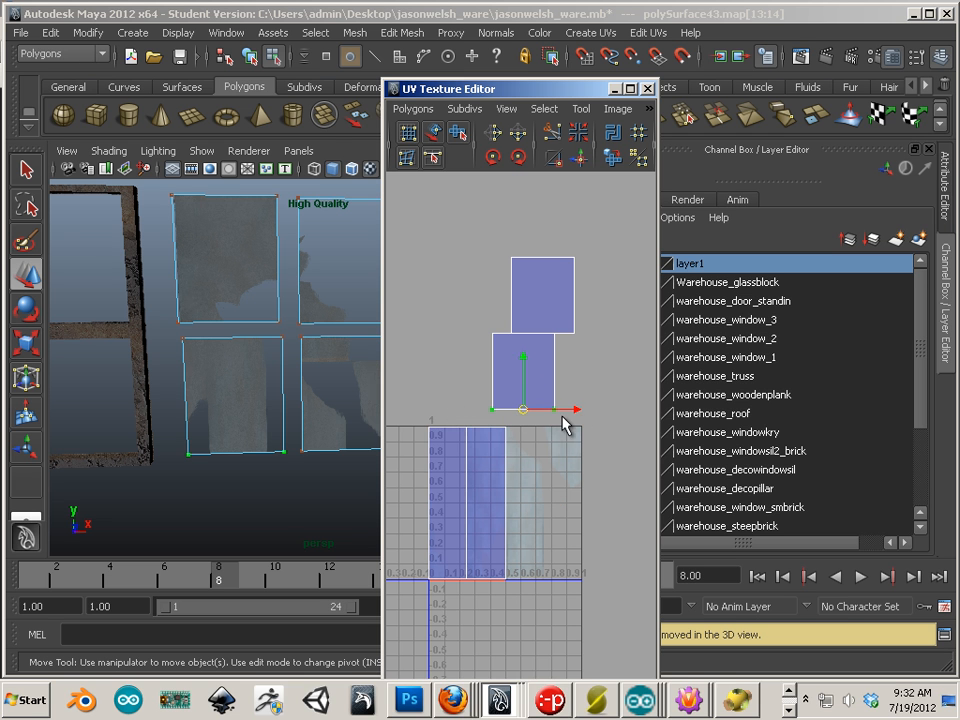
right_drag(529, 413, 532, 400)
drag(532, 408, 537, 464)
scroll(591, 531, up, 8)
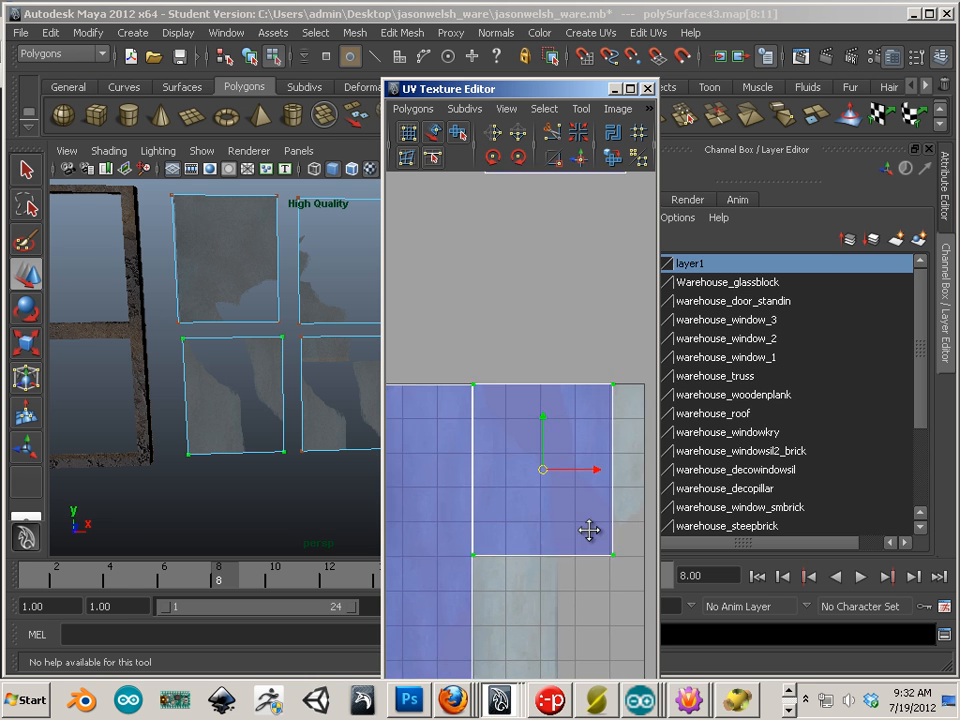
- Narrow the third UV shell so its right edge sits at about 0.75 in U, and stretch its lower edge to the texture's bottom
scroll(600, 537, down, 2)
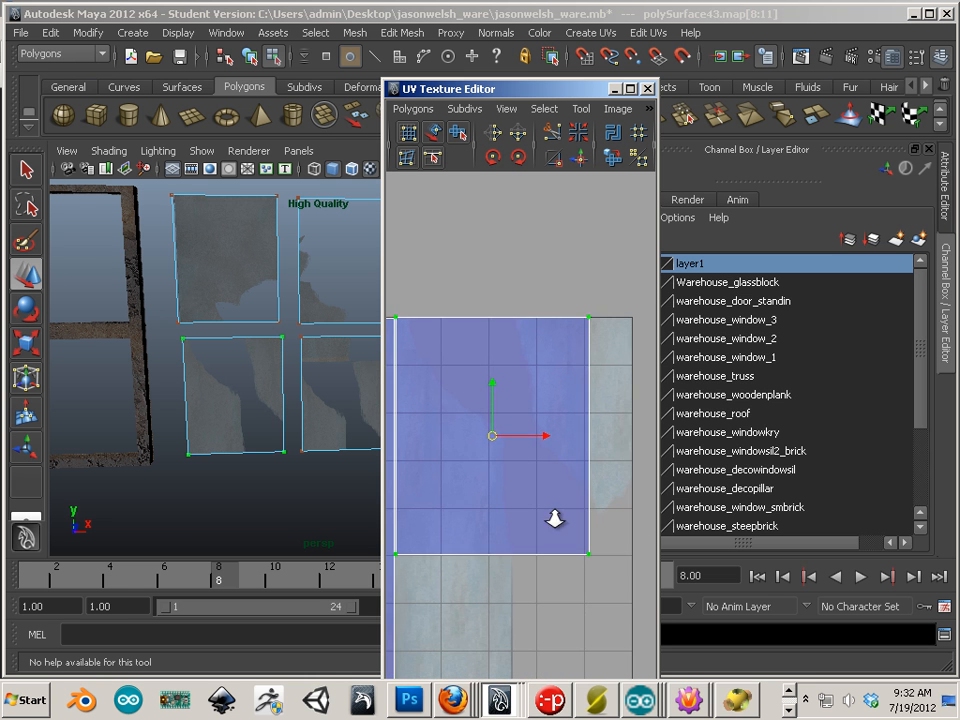
drag(540, 296, 622, 628)
drag(645, 437, 571, 436)
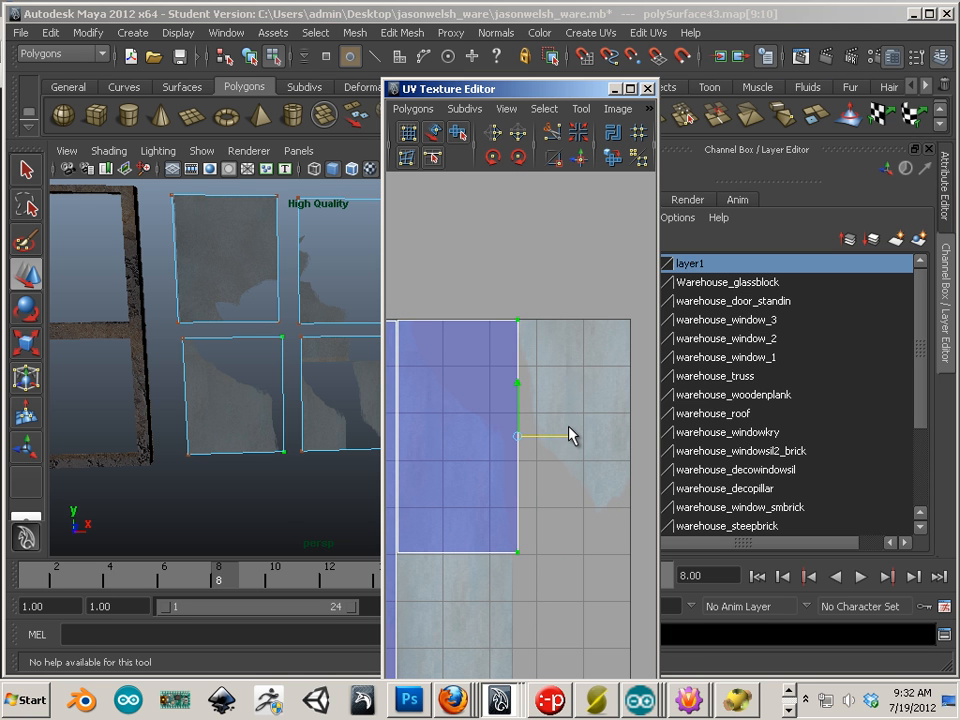
scroll(553, 467, down, 2)
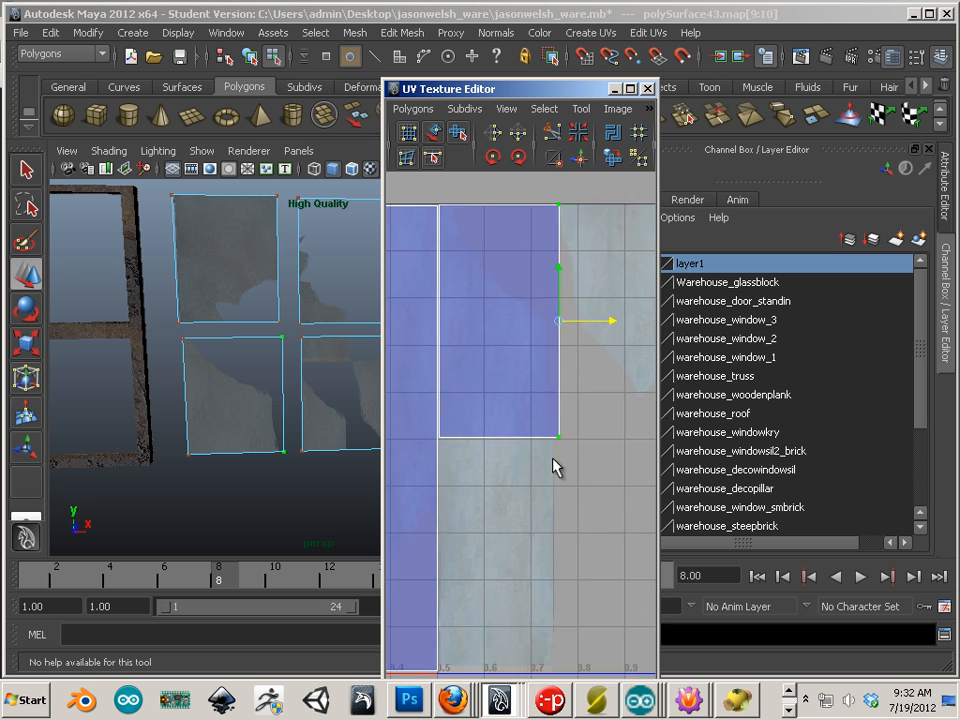
drag(461, 429, 579, 493)
drag(508, 404, 505, 535)
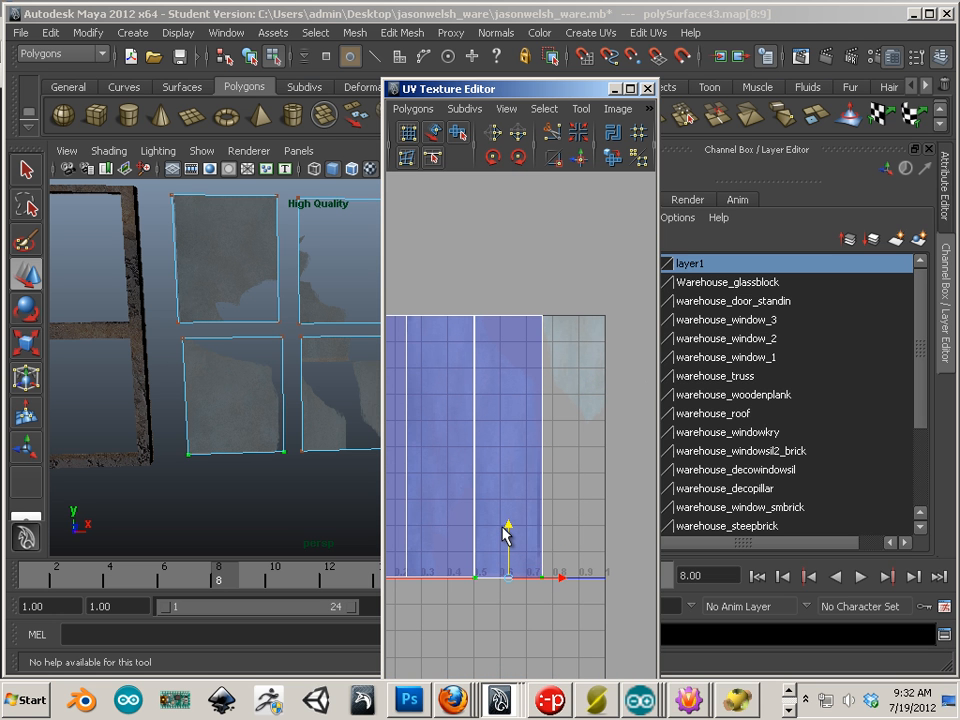
- Select the last remaining UV shell and place it at the texture's top, against the third strip's right edge
alt+middle_drag(488, 402, 480, 450)
scroll(450, 290, down, 2)
alt+middle_drag(449, 290, 415, 400)
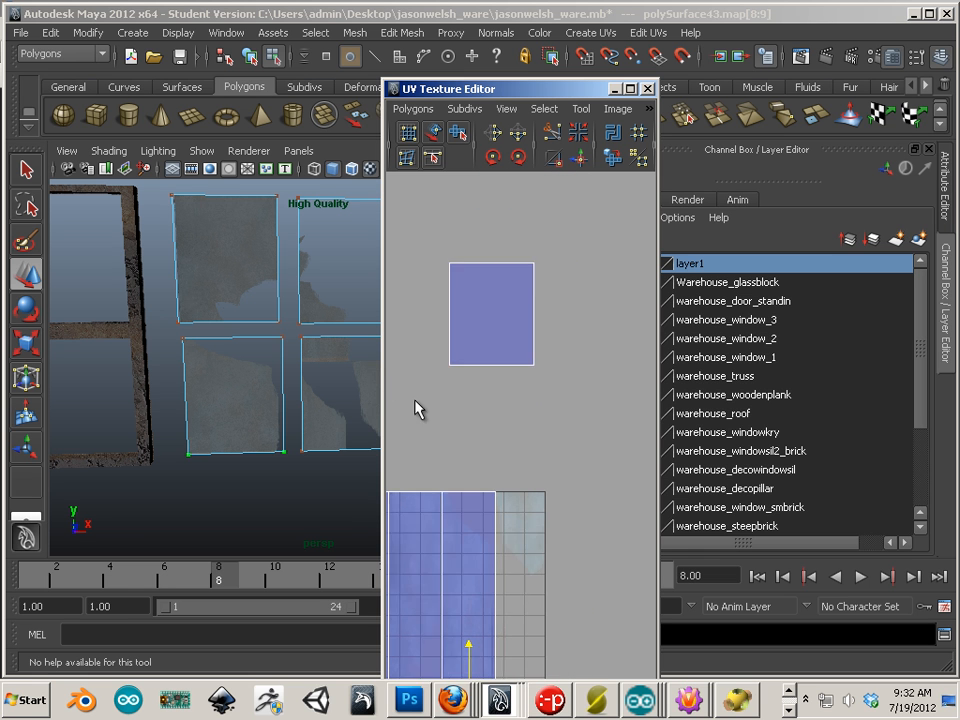
scroll(427, 293, down, 2)
drag(436, 285, 597, 405)
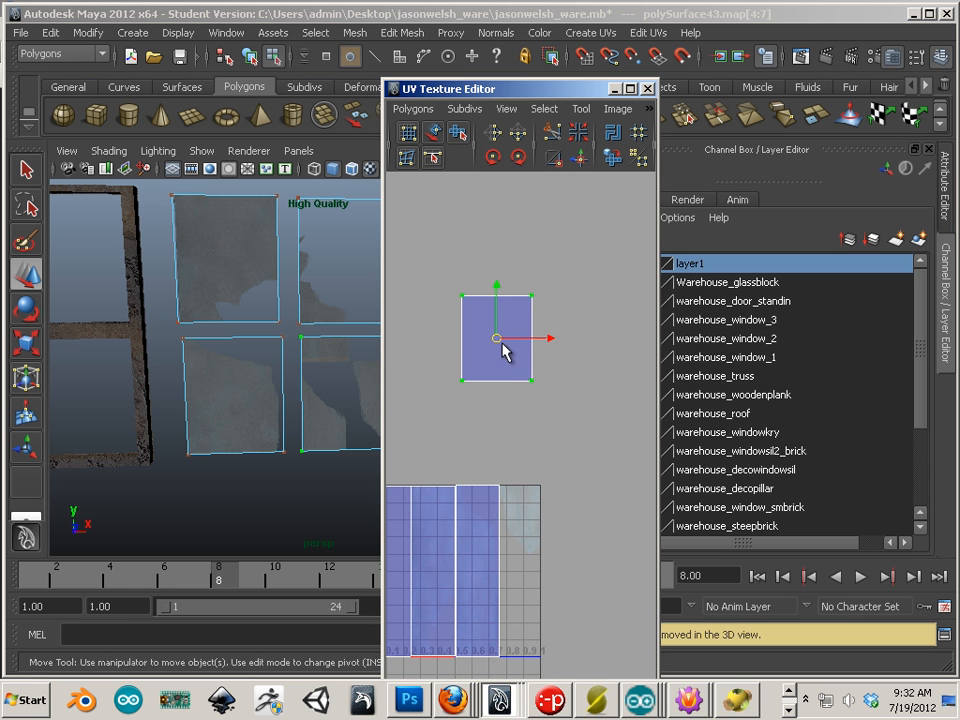
drag(503, 350, 541, 540)
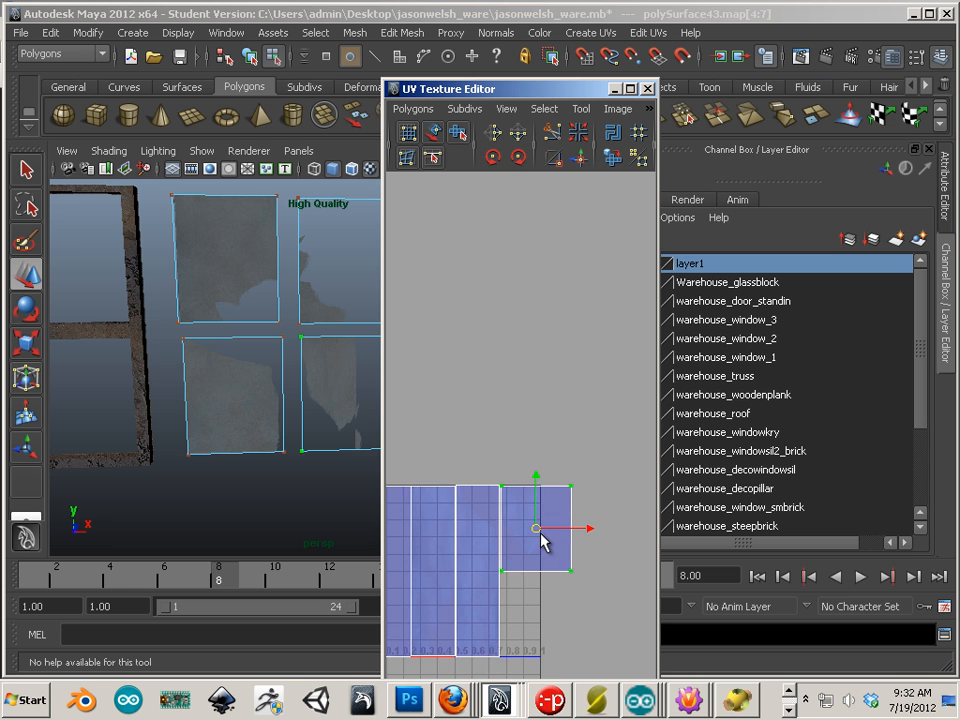
- Narrow the fourth UV shell so its right edge sits at about 1 in U
scroll(560, 540, up, 2)
alt+middle_drag(585, 557, 553, 461)
scroll(560, 495, up, 2)
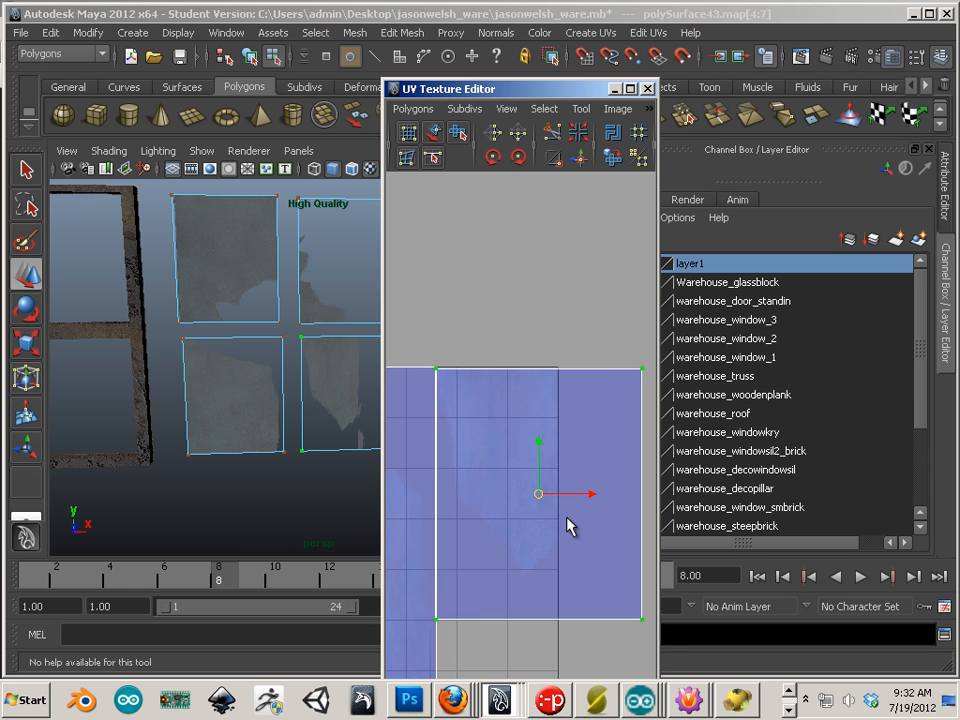
alt+middle_drag(567, 525, 572, 445)
drag(662, 628, 663, 629)
drag(653, 473, 567, 472)
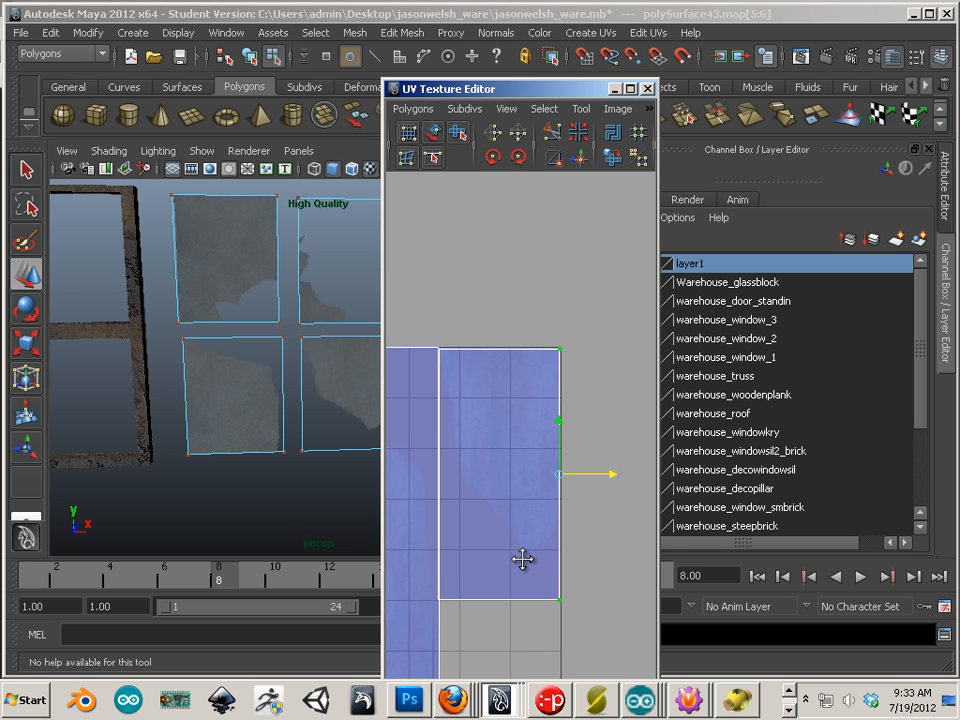
- Stretch the fourth UV shell's lower edge down to the texture's bottom
alt+middle_drag(441, 560, 452, 480)
drag(618, 578, 618, 578)
drag(505, 470, 540, 625)
alt+middle_drag(532, 614, 567, 490)
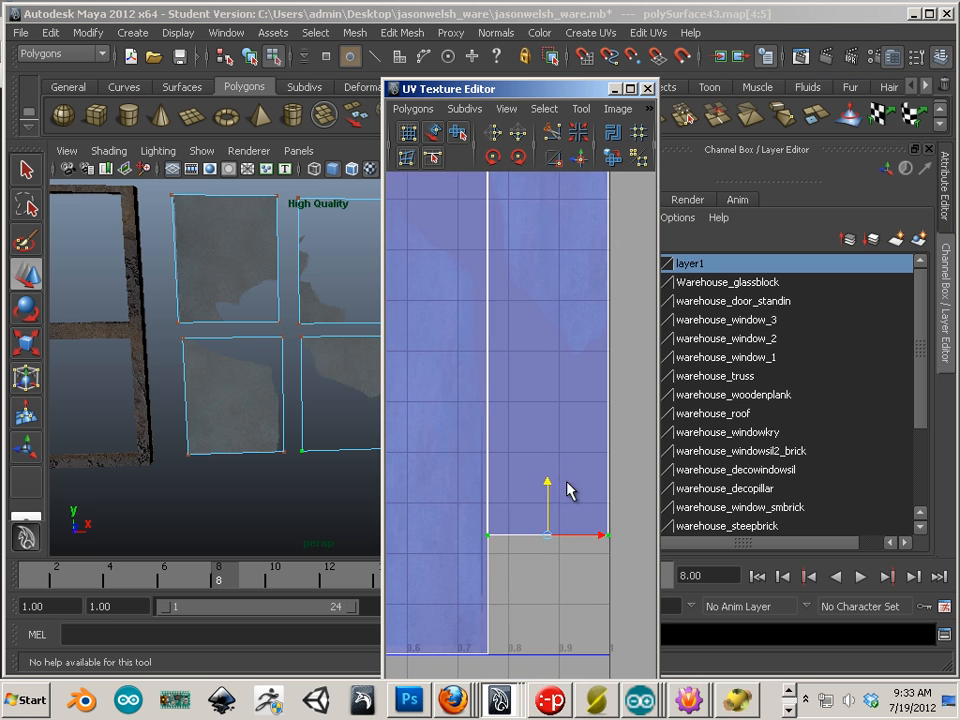
drag(555, 495, 533, 612)
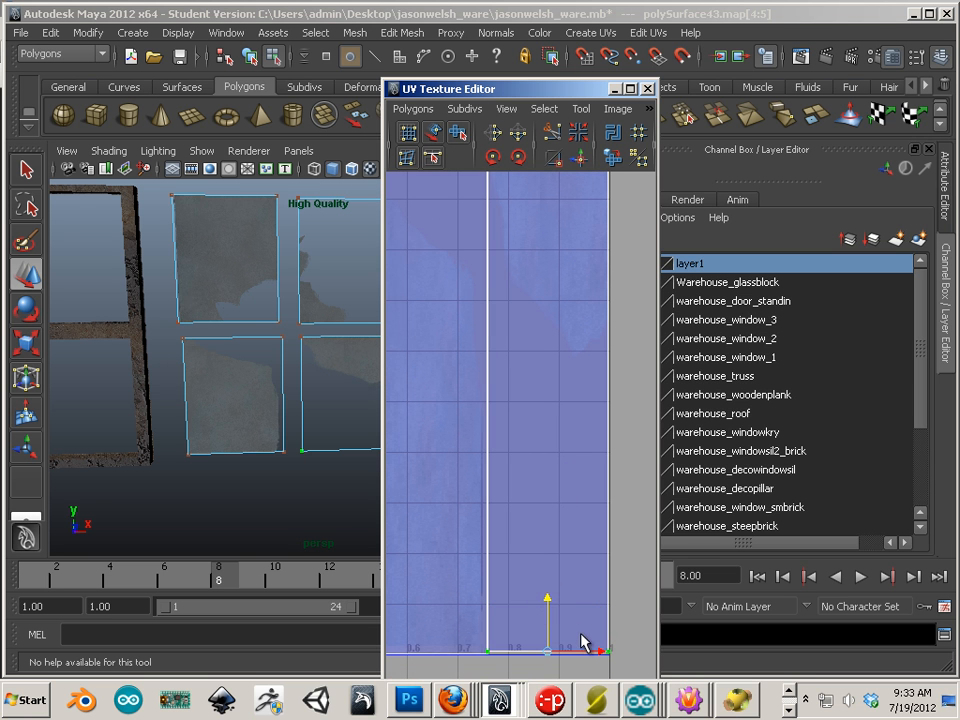
drag(595, 650, 601, 652)
key(ctrl+z)
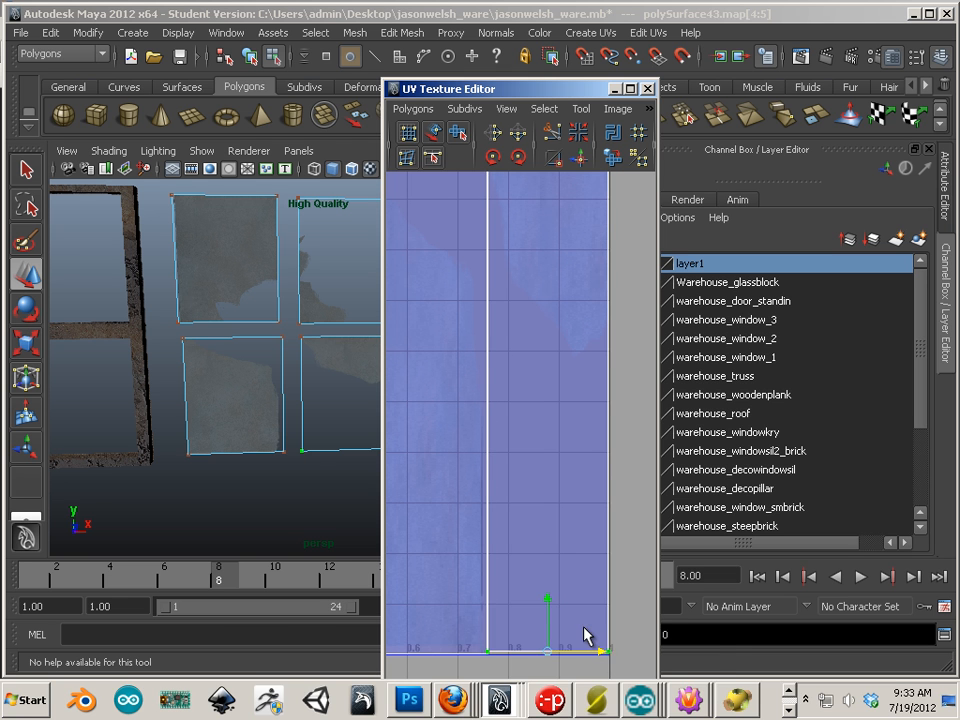
- Nudge the whole fourth UV shell to fit its glass strip, and pull its right edge slightly inside the texture border
ctrl+right_drag(587, 636, 614, 608)
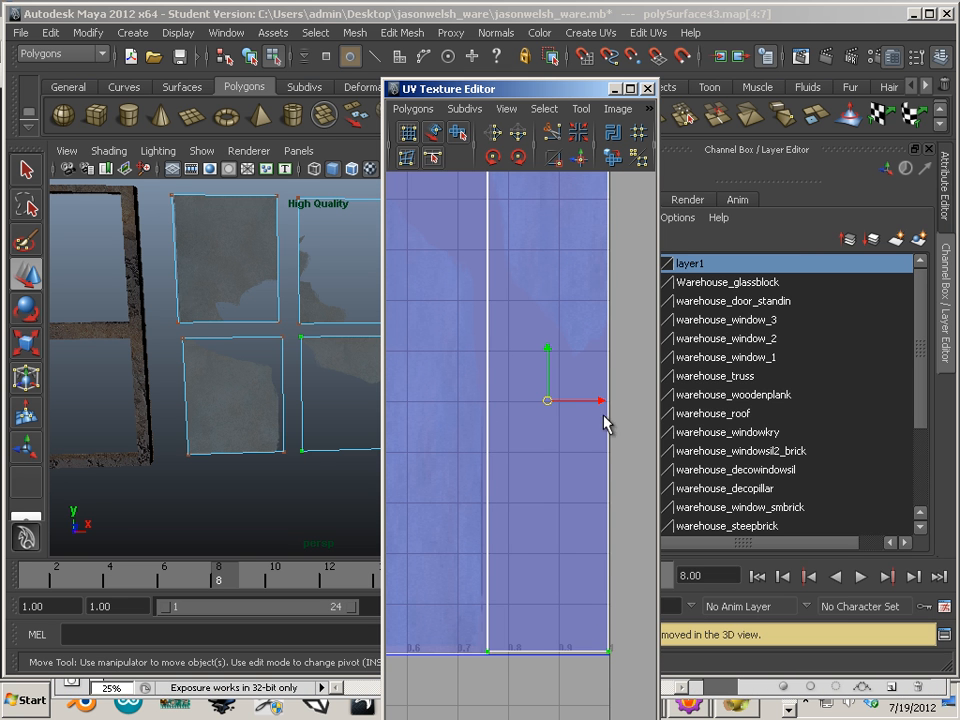
drag(602, 402, 602, 401)
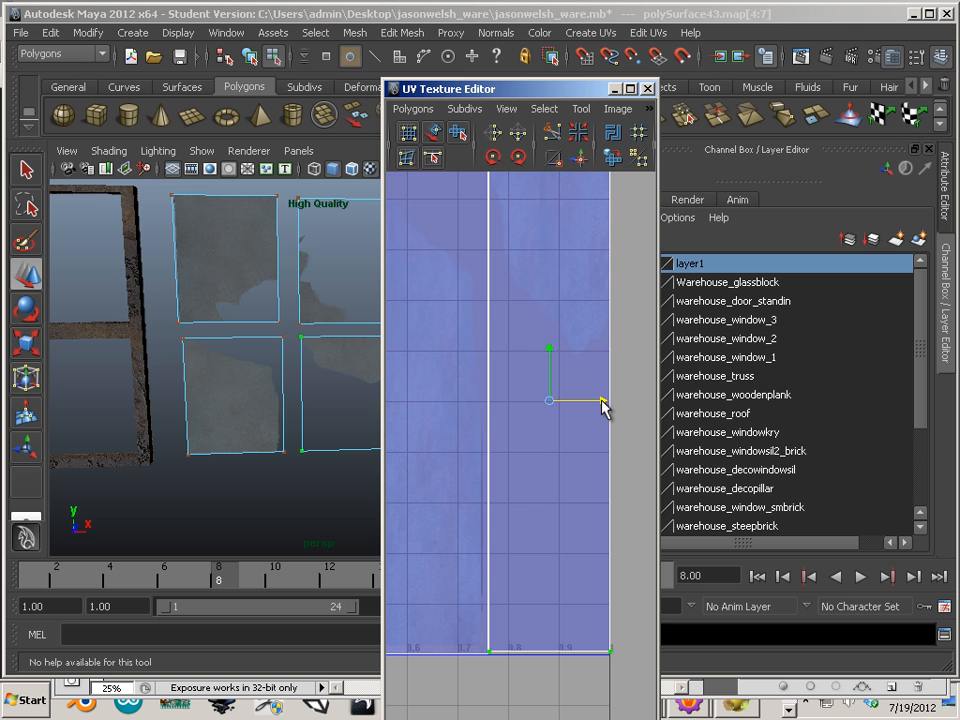
drag(553, 346, 549, 350)
alt+right_drag(584, 380, 538, 363)
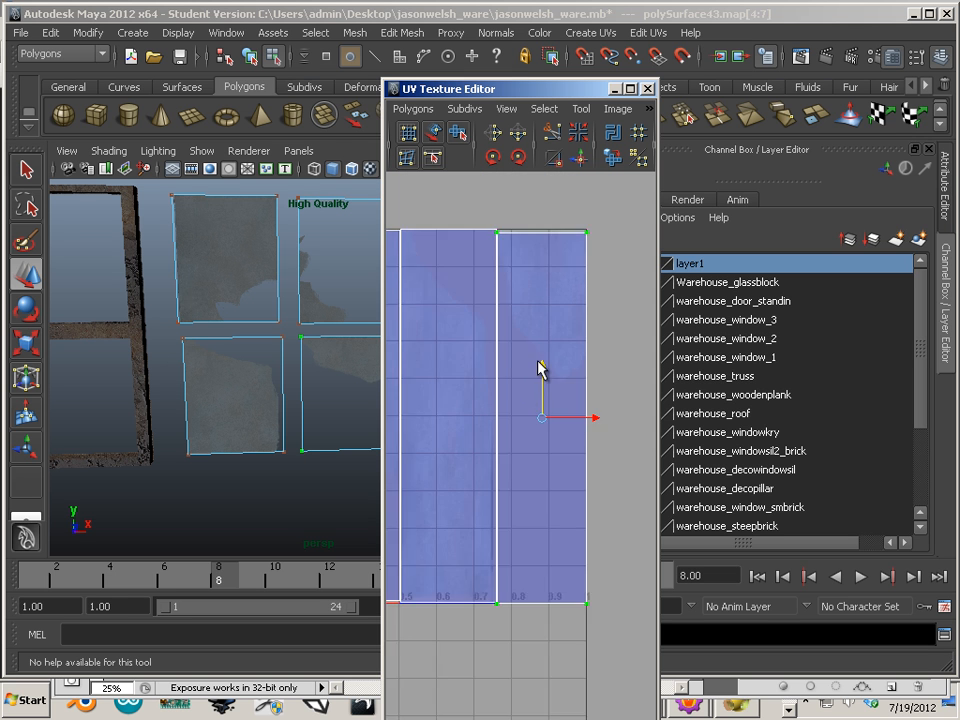
alt+middle_drag(538, 363, 566, 302)
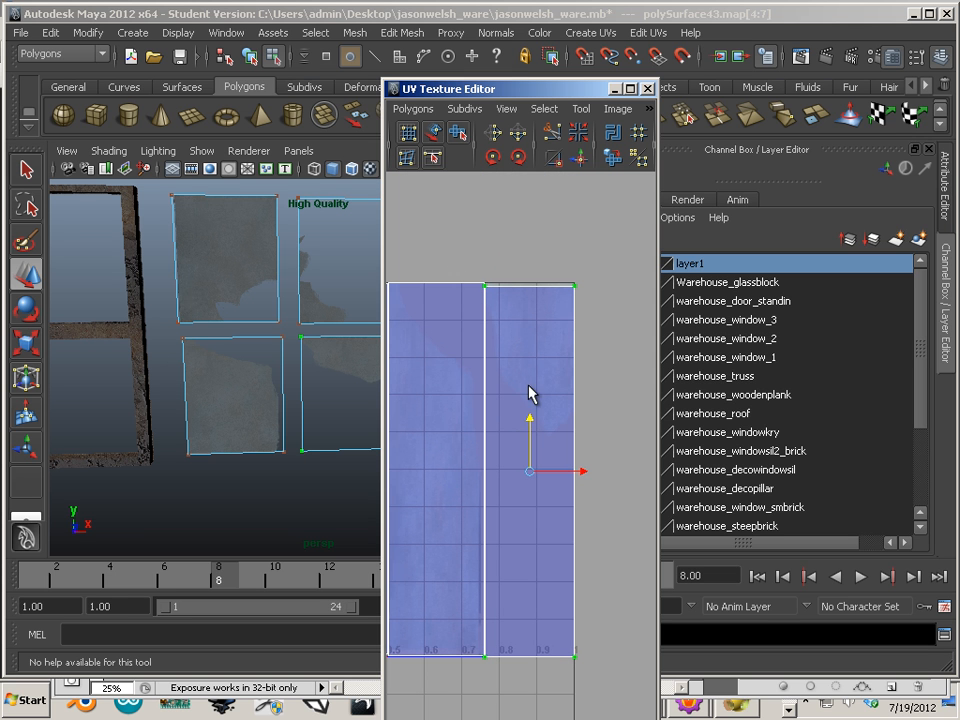
drag(529, 415, 529, 413)
drag(594, 620, 596, 626)
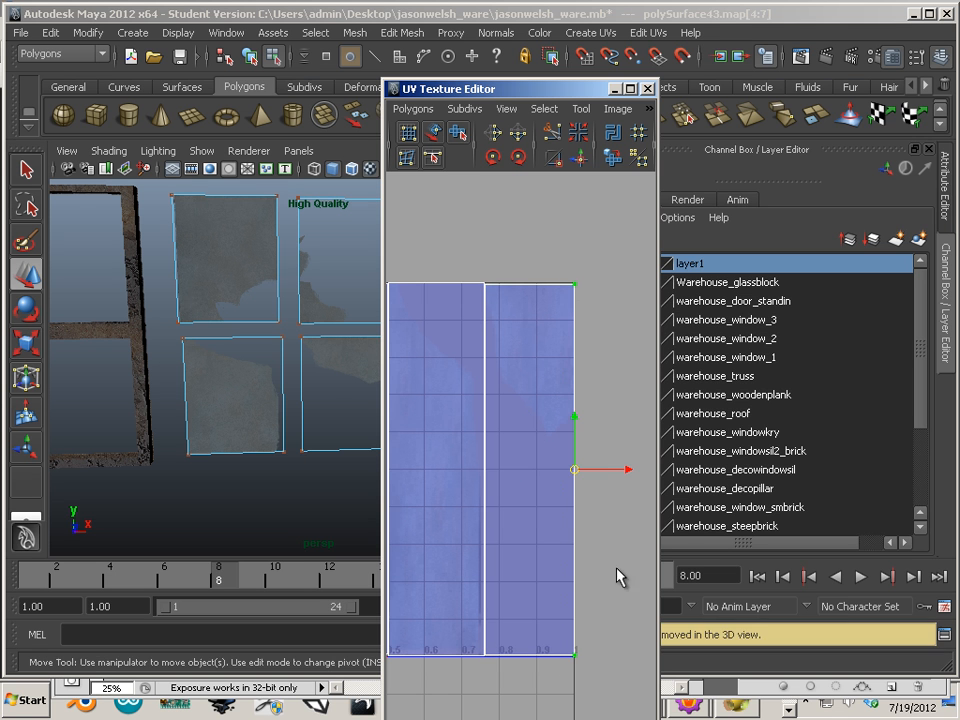
click(624, 472)
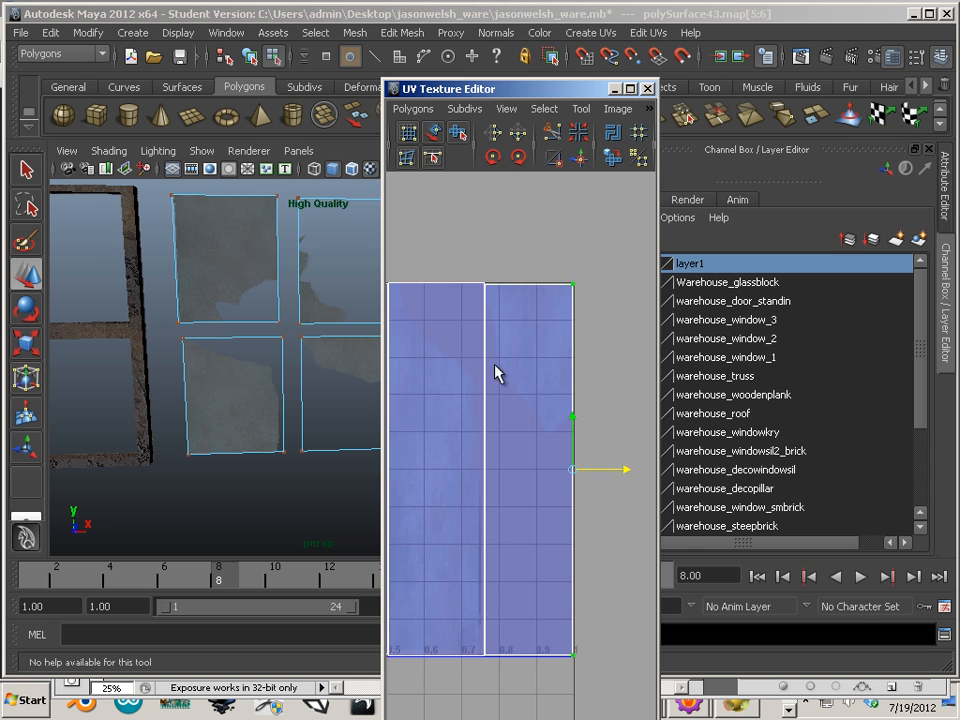
- Select the upper edges of all four UV shells and lower them slightly inside the texture's top border
alt+middle_drag(495, 373, 558, 413)
alt+right_drag(558, 413, 451, 392)
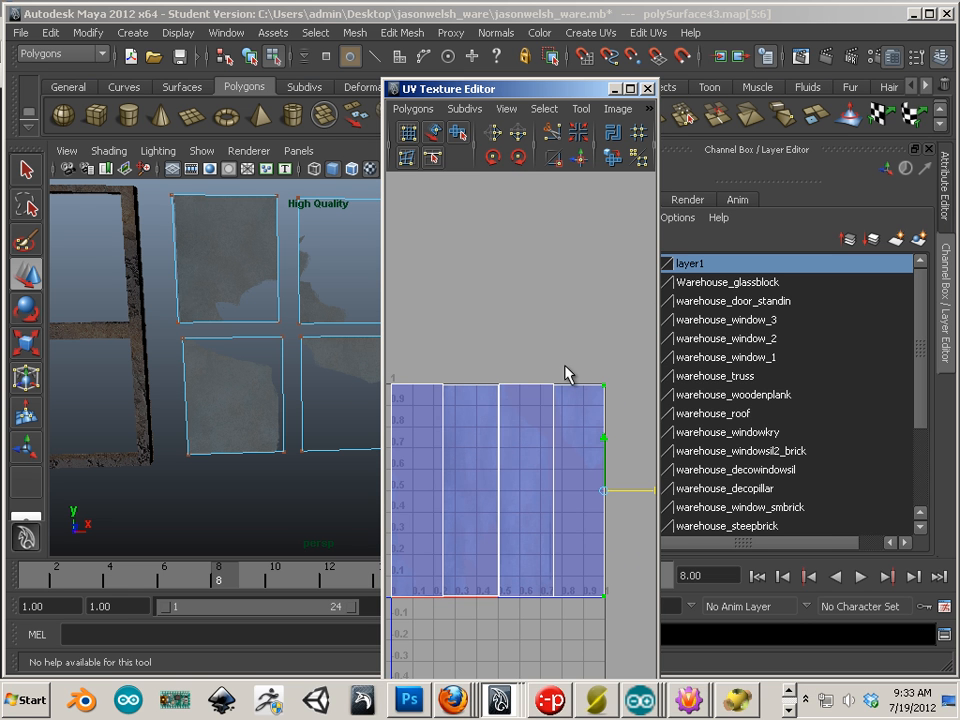
drag(392, 428, 395, 427)
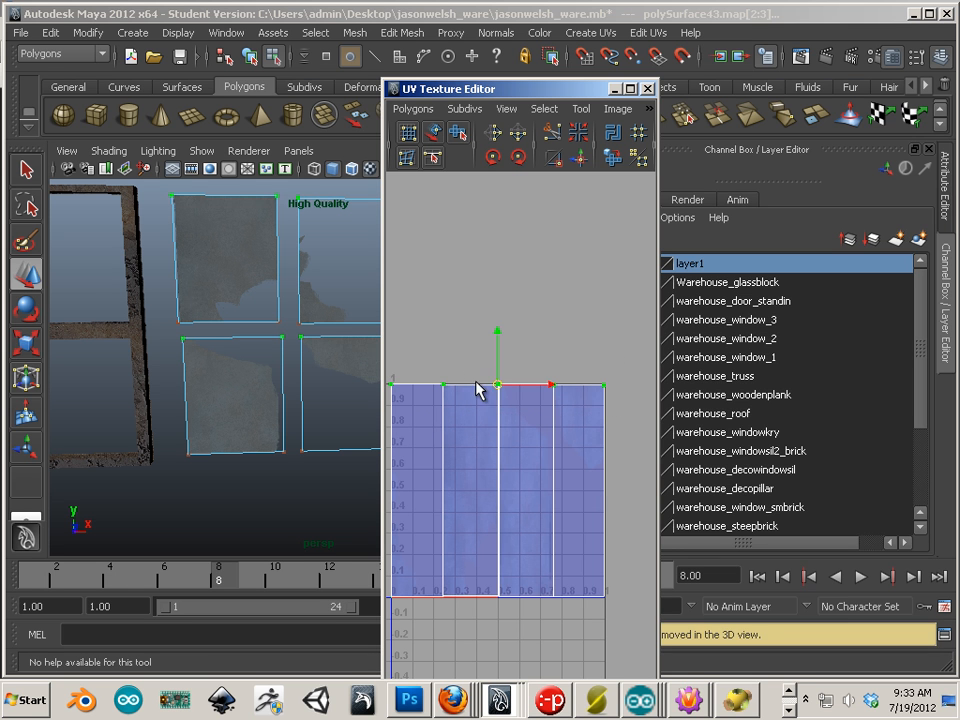
key(r)
drag(498, 338, 492, 401)
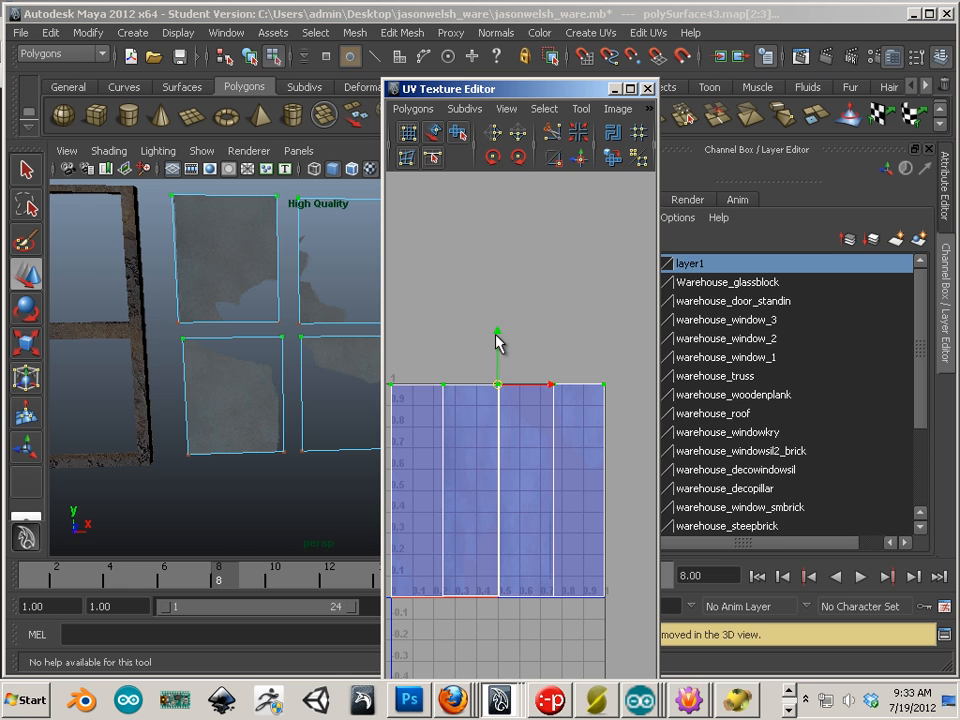
key(w)
- Select the first UV shell's left edge and nudge it slightly inside the texture border
alt+middle_drag(444, 508, 489, 458)
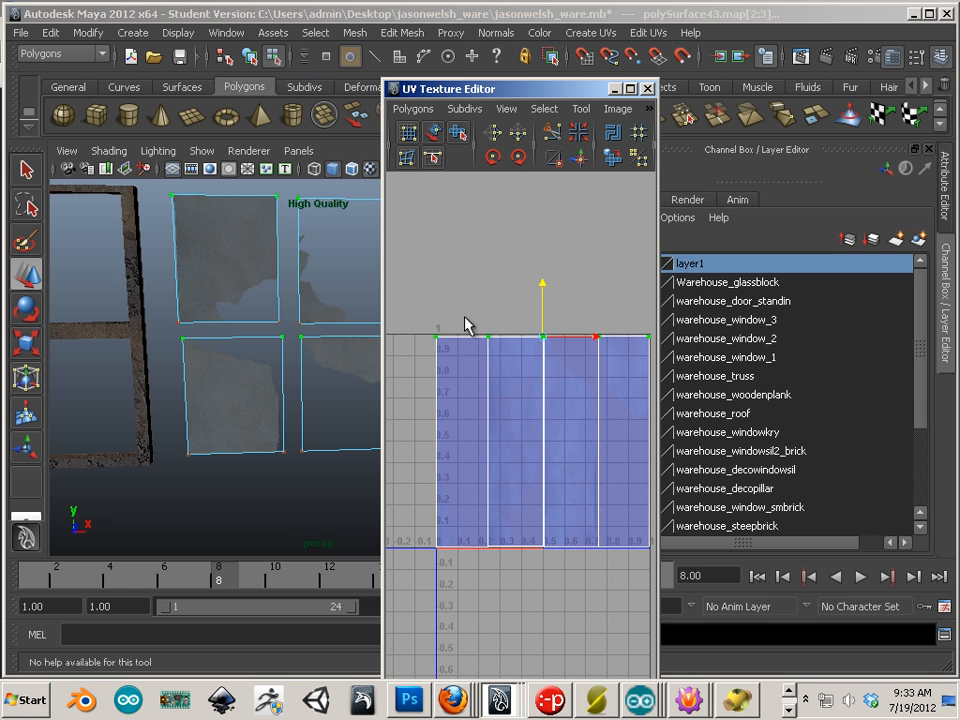
drag(382, 580, 383, 579)
click(490, 441)
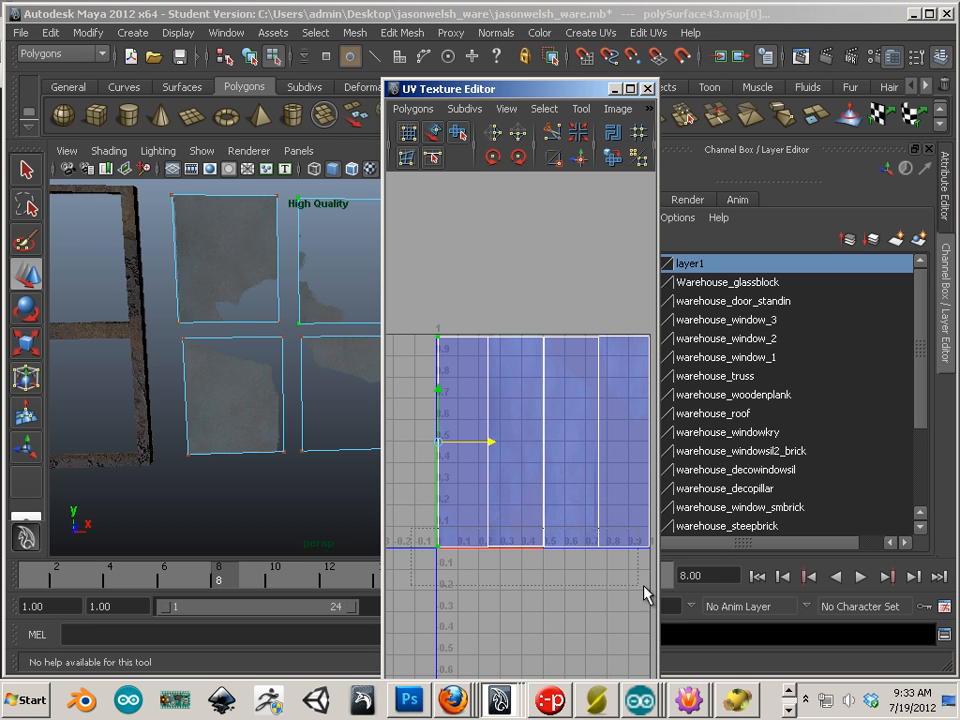
- Select the lower edges of all four UV shells, try scaling them in V, and raise them slightly above the texture's bottom border
drag(644, 594, 605, 570)
key(r)
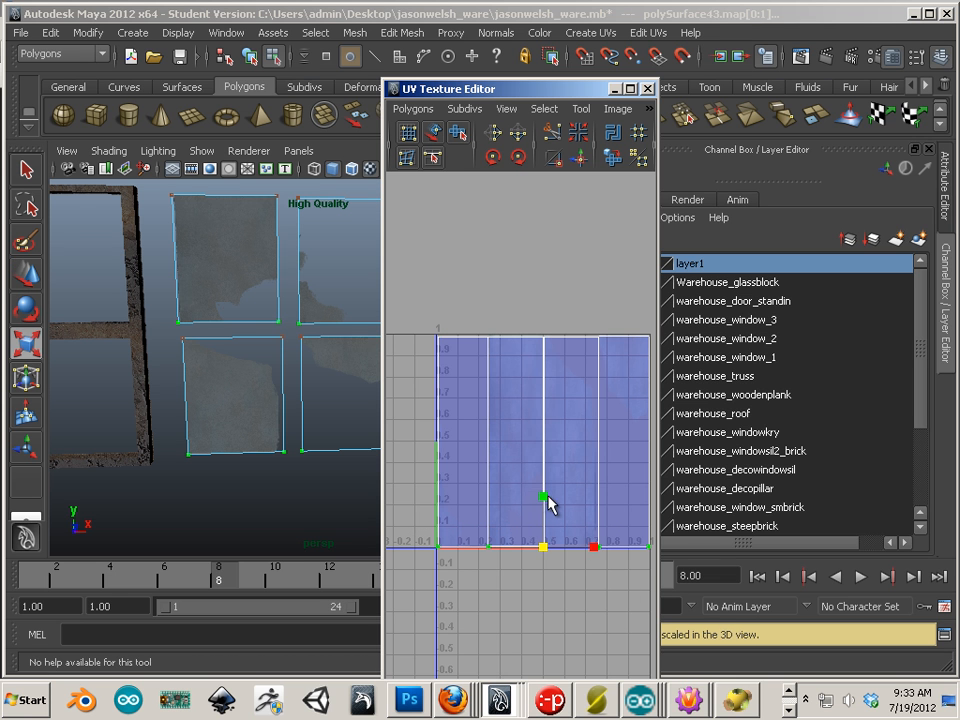
drag(547, 497, 542, 626)
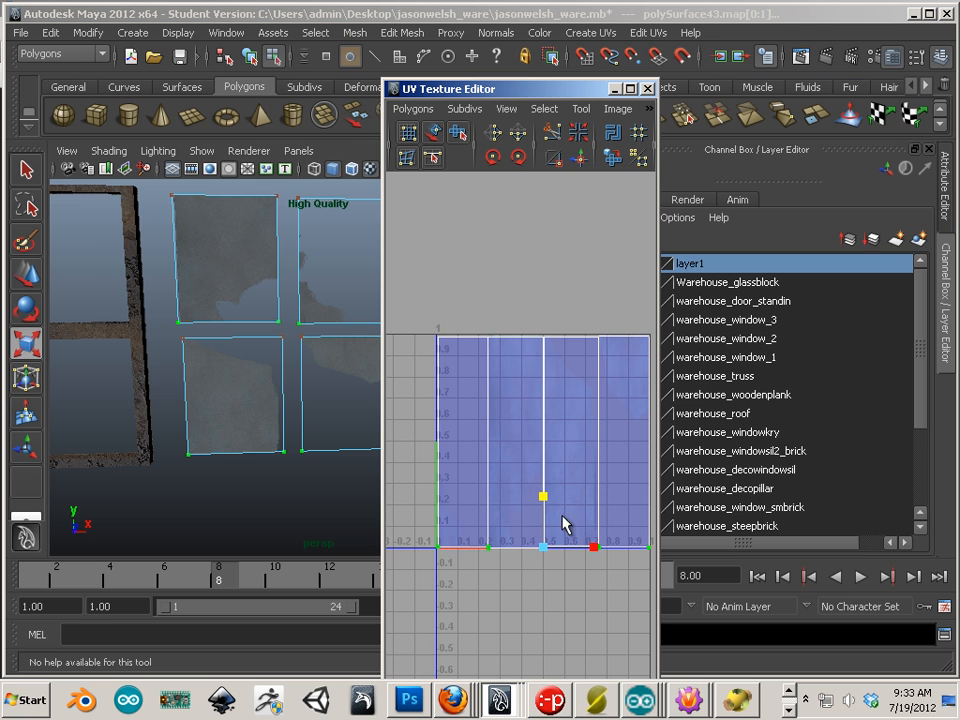
drag(543, 497, 539, 553)
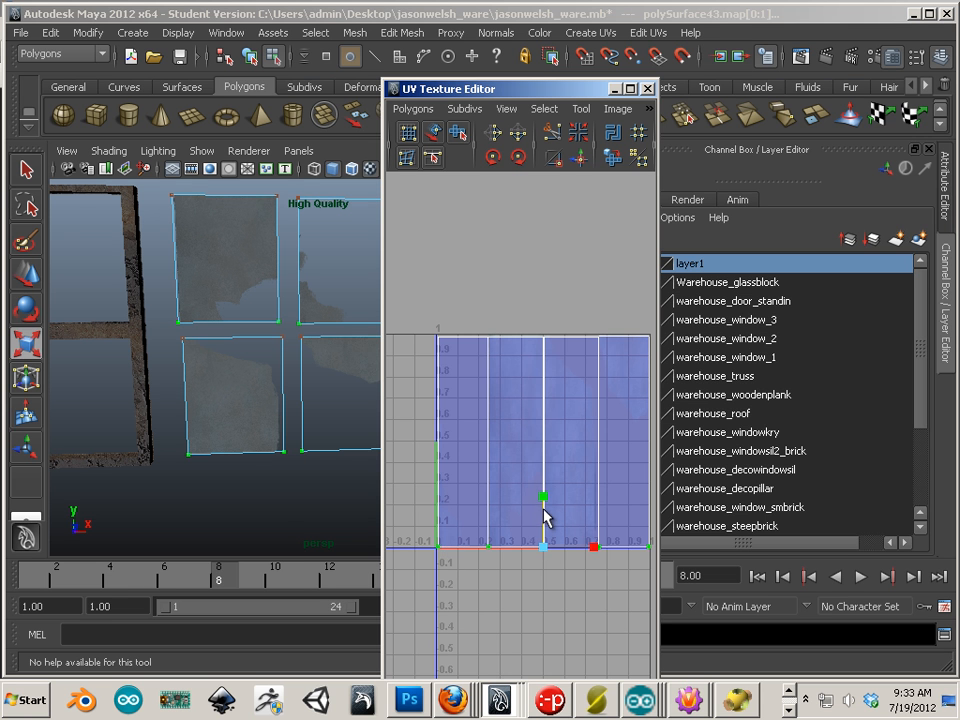
key(w)
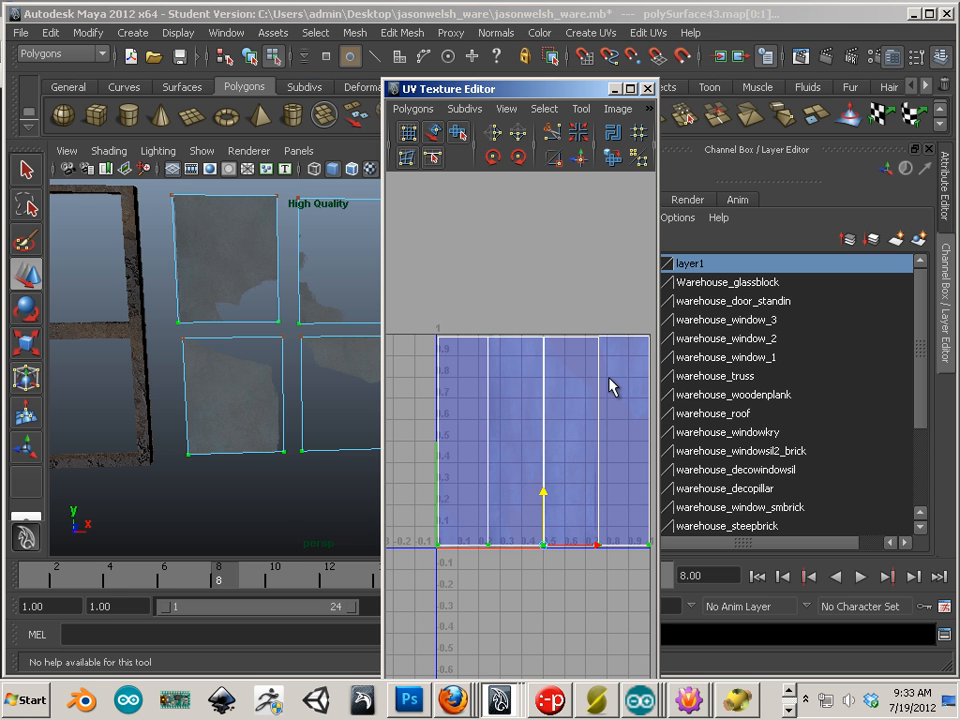
- Enlarge the UV Texture Editor, align the upper edges of all four UV shells at about 0.988 in V, and restore the window
drag(657, 332, 850, 320)
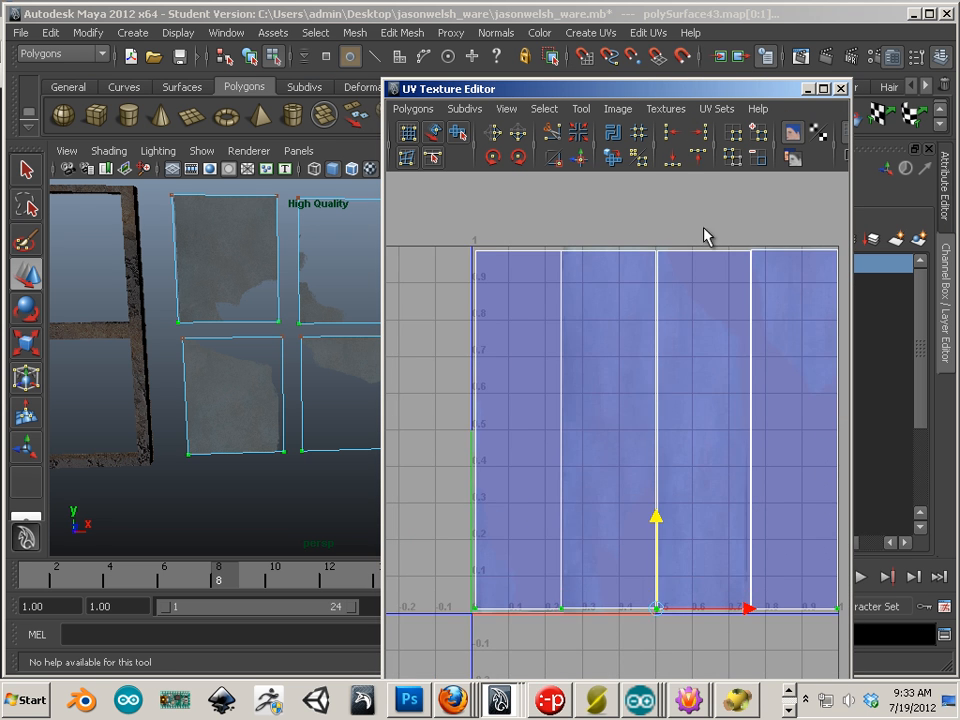
alt+middle_drag(703, 228, 611, 264)
scroll(611, 264, down, 2)
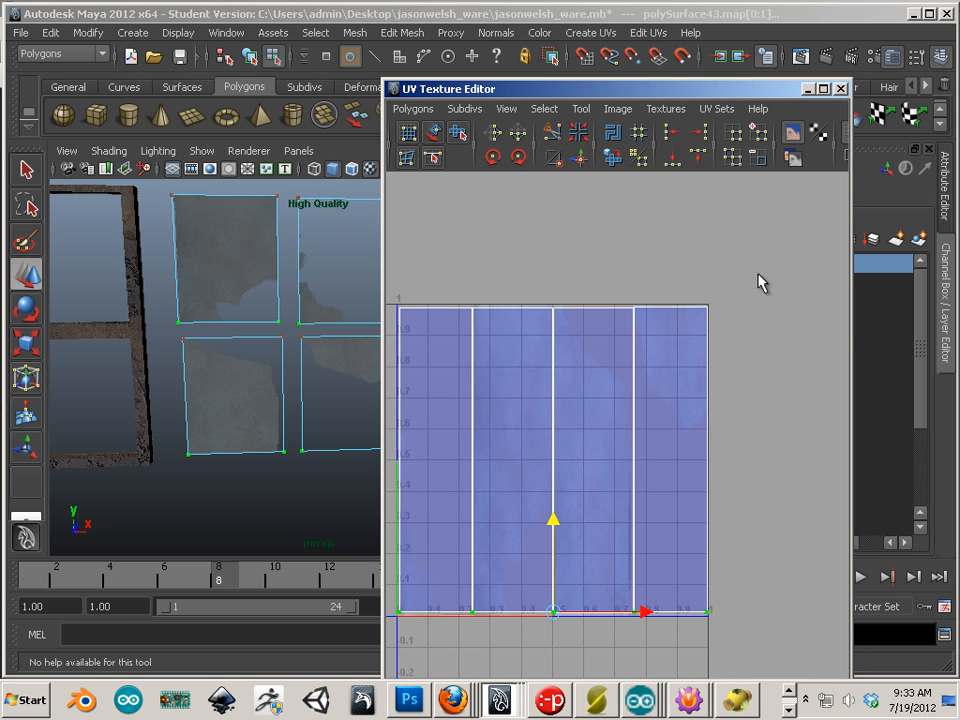
click(823, 88)
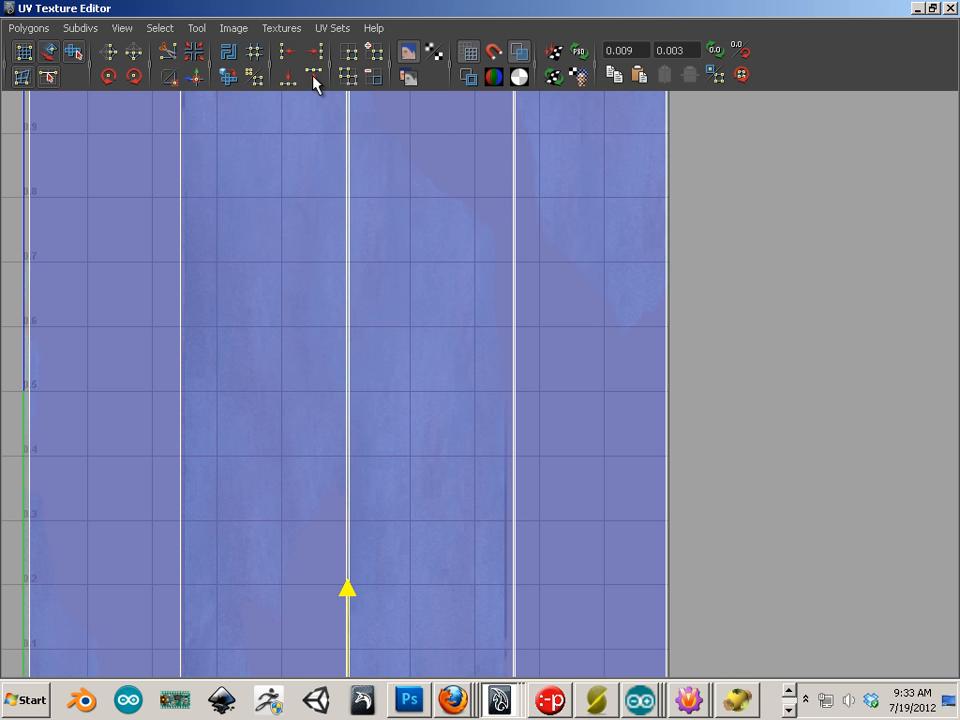
scroll(395, 313, down, 3)
scroll(395, 313, up, 1)
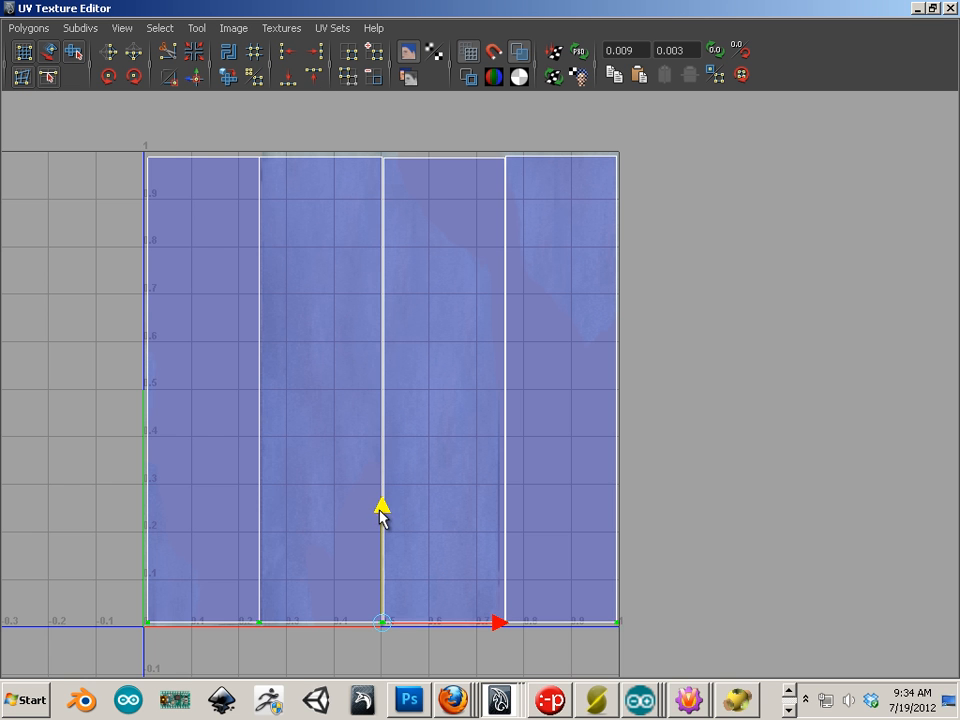
drag(94, 133, 690, 187)
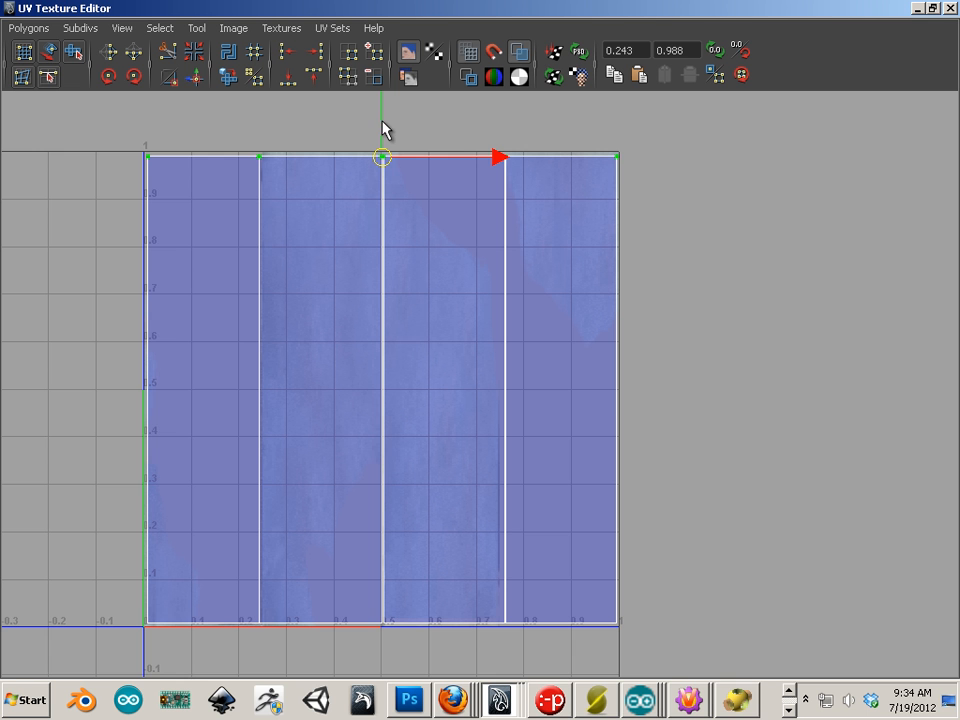
double_click(829, 12)
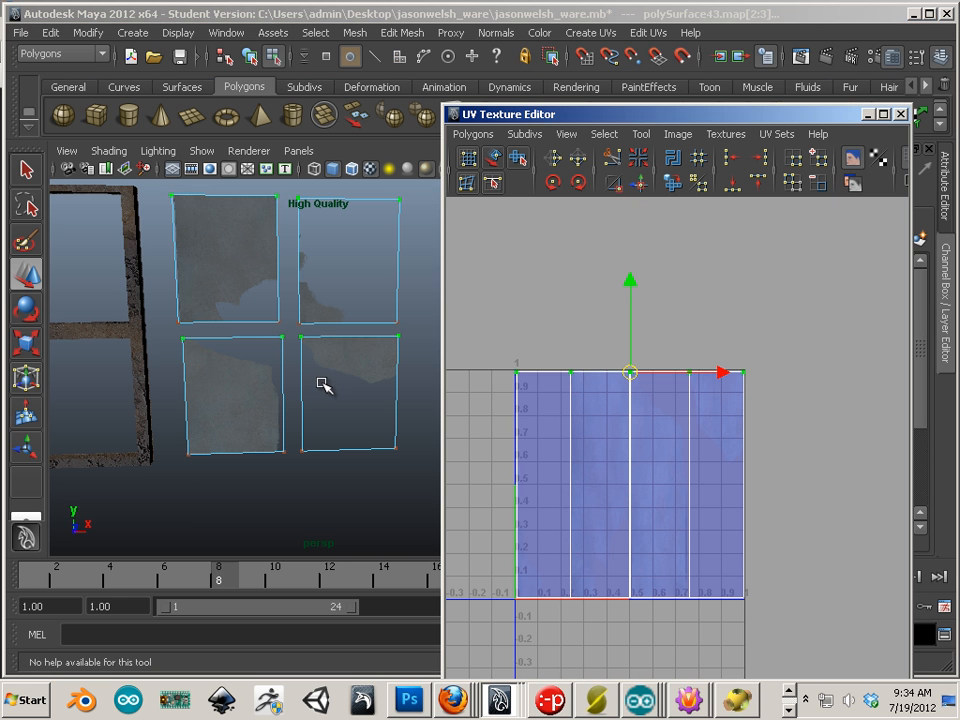
- Select all UVs of the four shells and shift them together about 0.5 in the positive U direction
right_drag(349, 379, 440, 356)
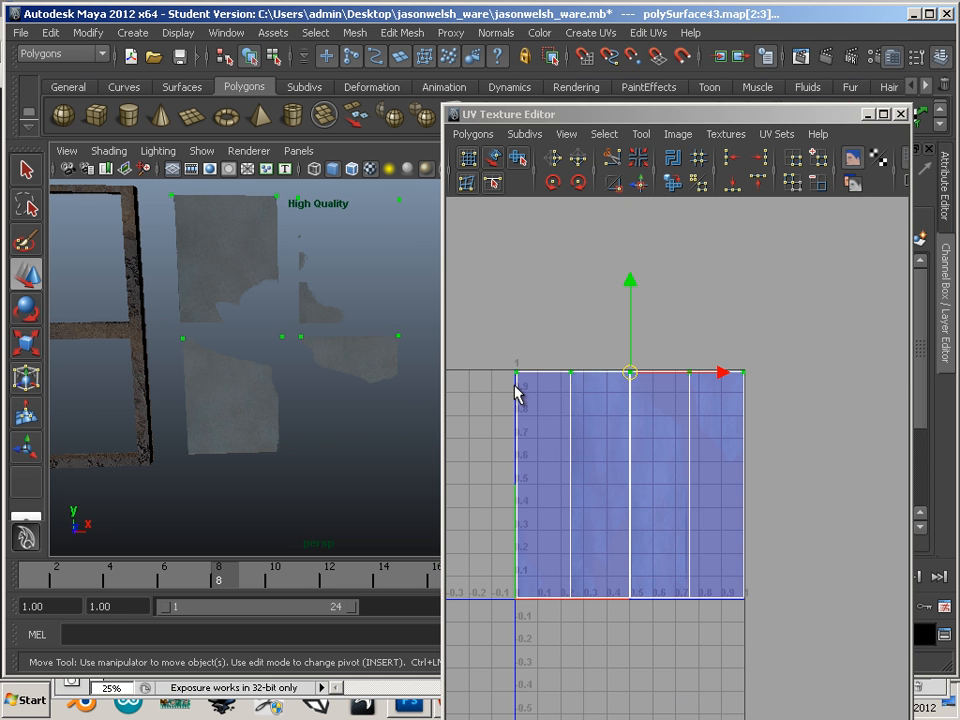
right_drag(525, 389, 580, 383)
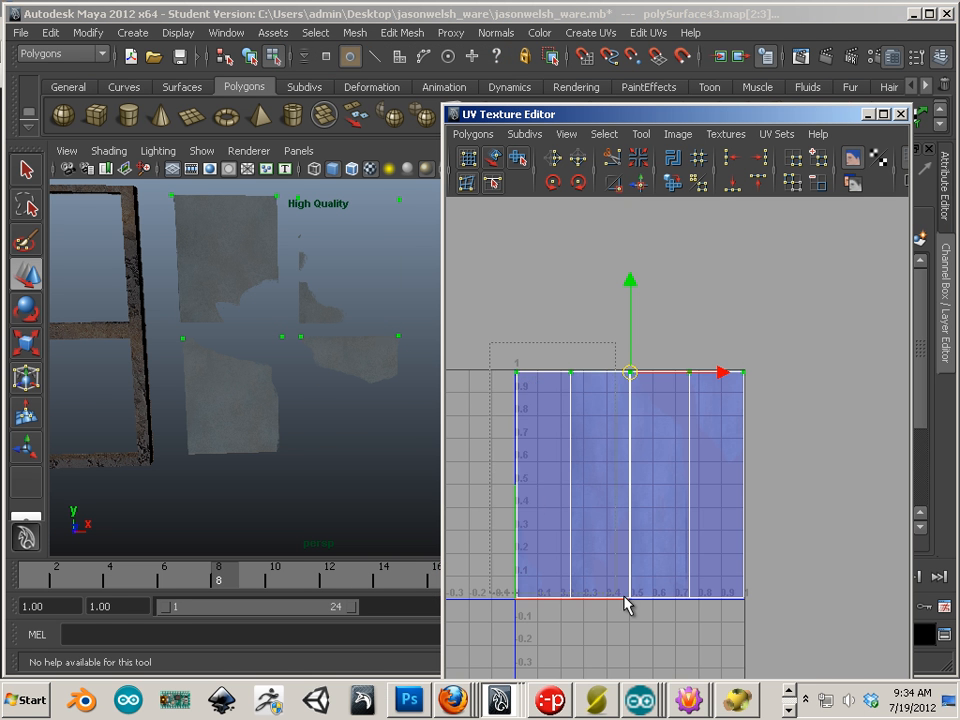
drag(624, 597, 808, 614)
alt+right_drag(812, 581, 740, 509)
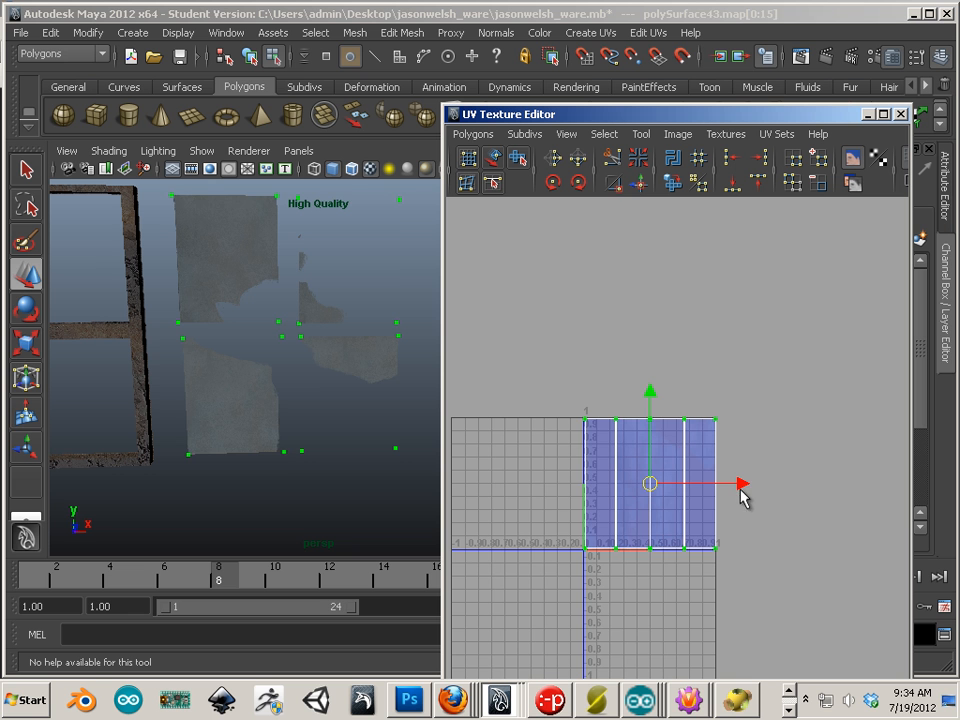
drag(743, 487, 803, 527)
scroll(803, 527, up, 3)
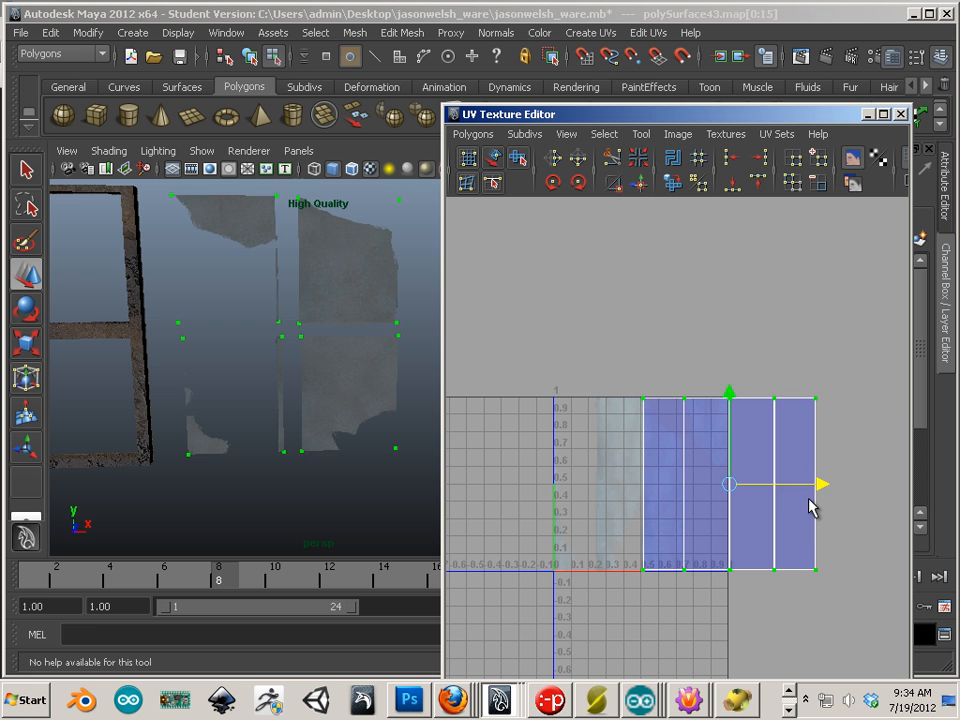
- Undo the horizontal shift of all four UV shells and the selection changes before it
key(ctrl+z)
key(ctrl+z)
key(ctrl+z)
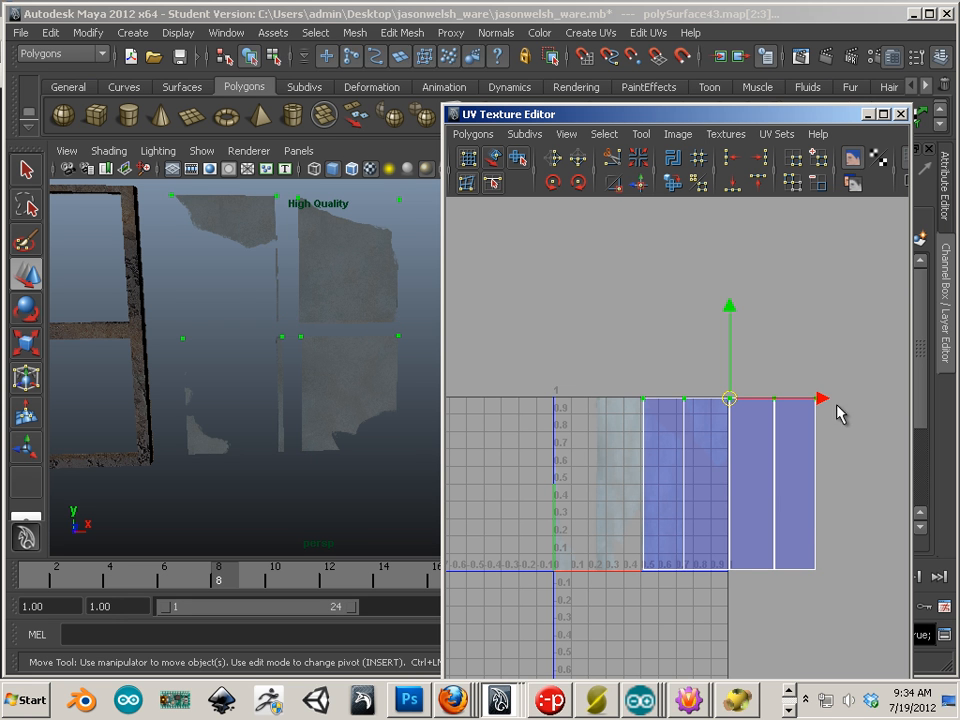
key(ctrl+z)
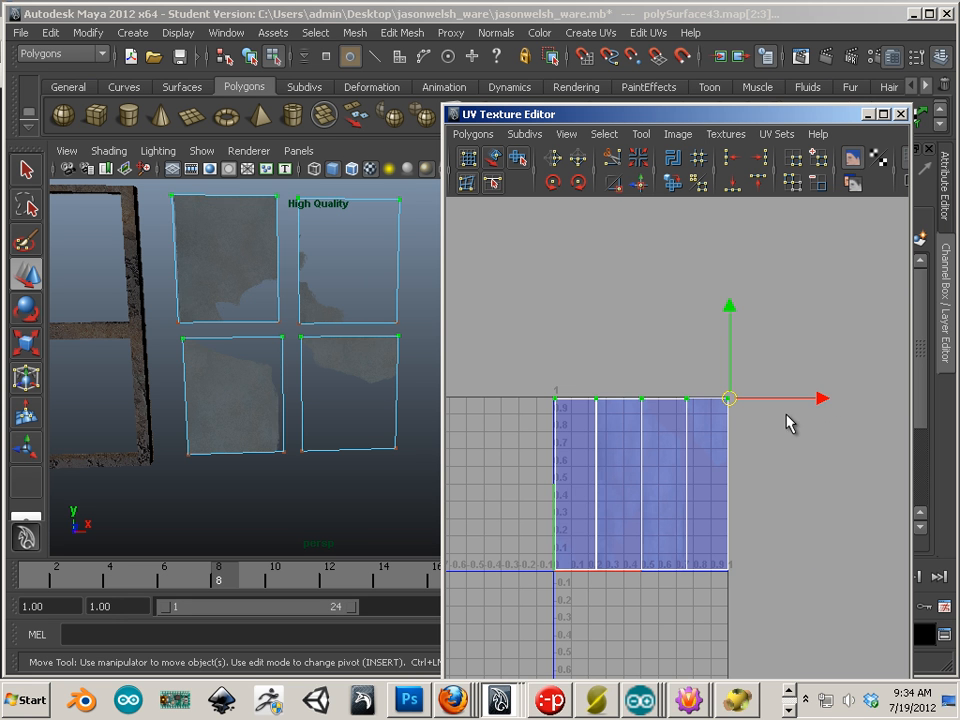
click(759, 499)
drag(518, 357, 752, 628)
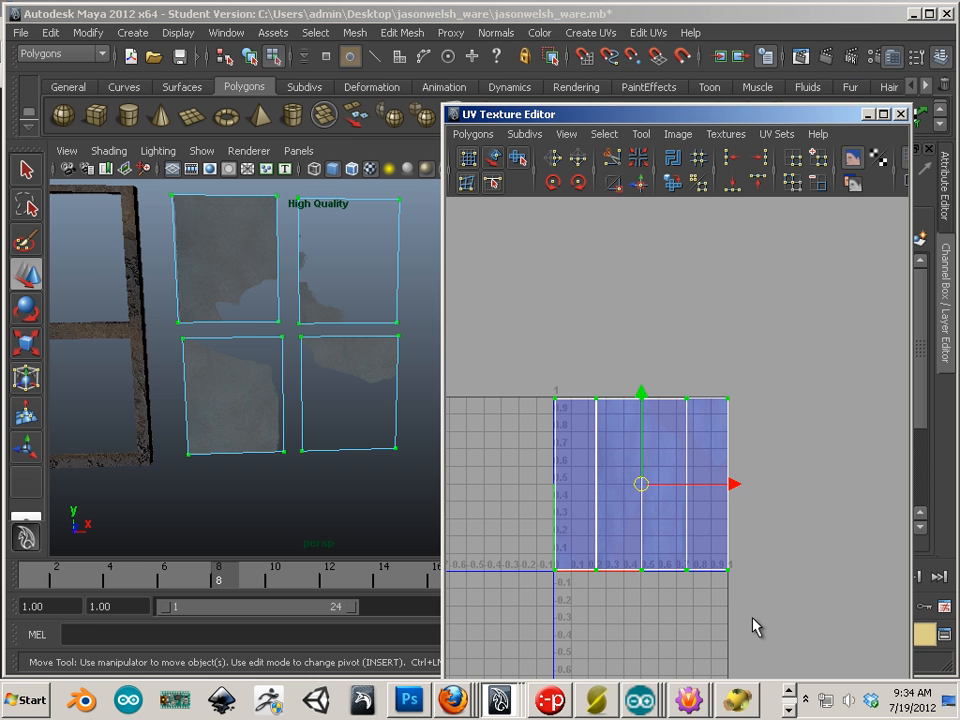
mouse_move(735, 487)
mouse_down()
mouse_move(756, 489)
mouse_move(745, 487)
mouse_up()
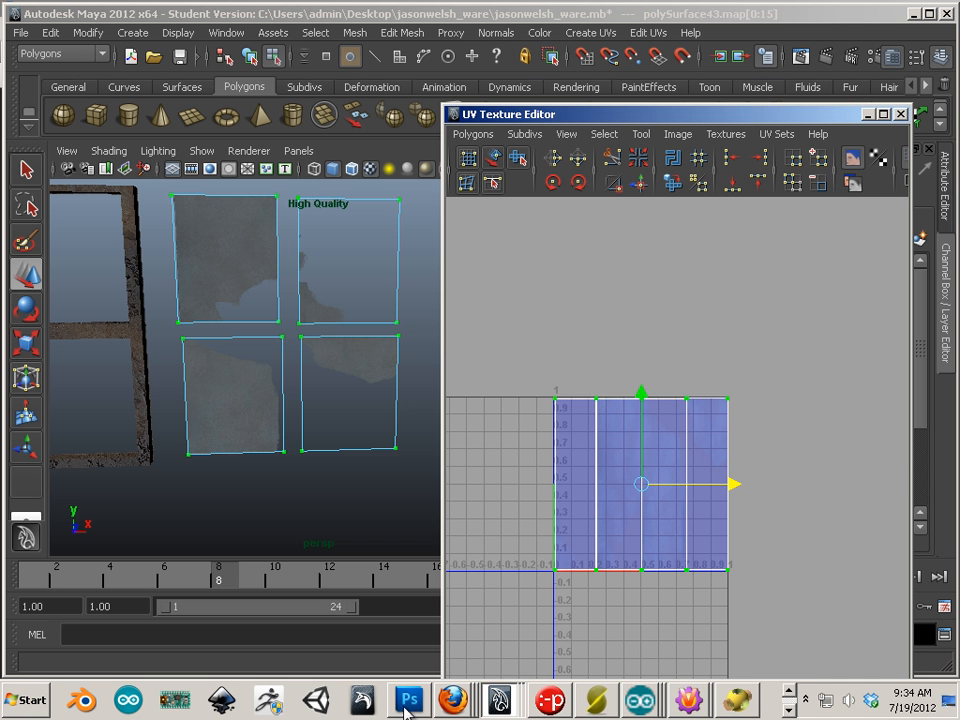
click(611, 622)
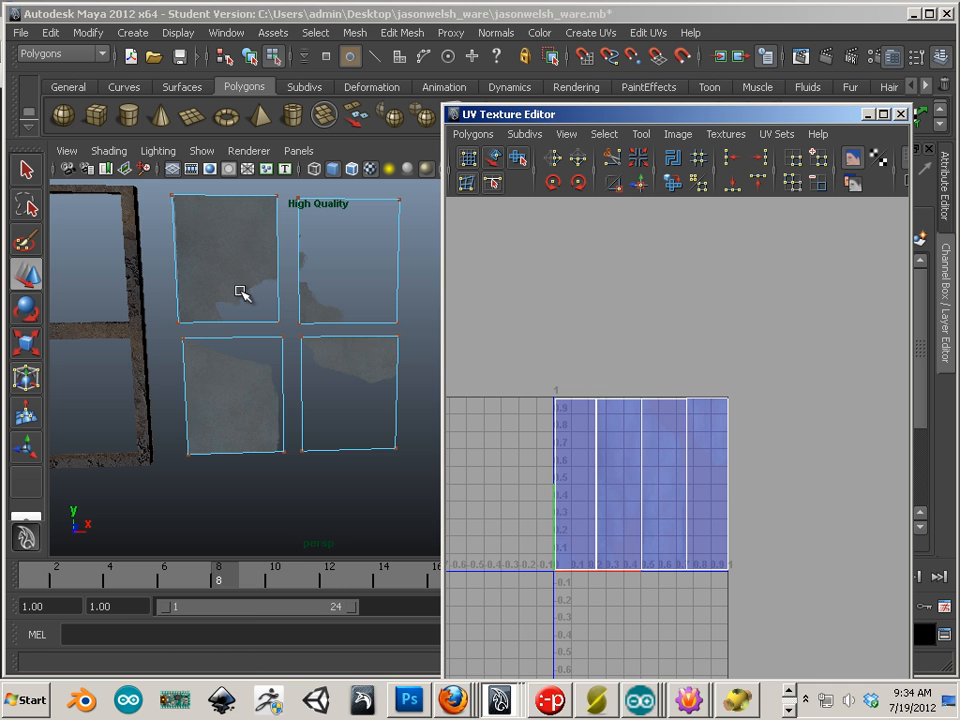
- Return the panes to object selection and move them along negative X into the window frame, to about -49.7 cm
right_drag(253, 280, 298, 285)
click(333, 343)
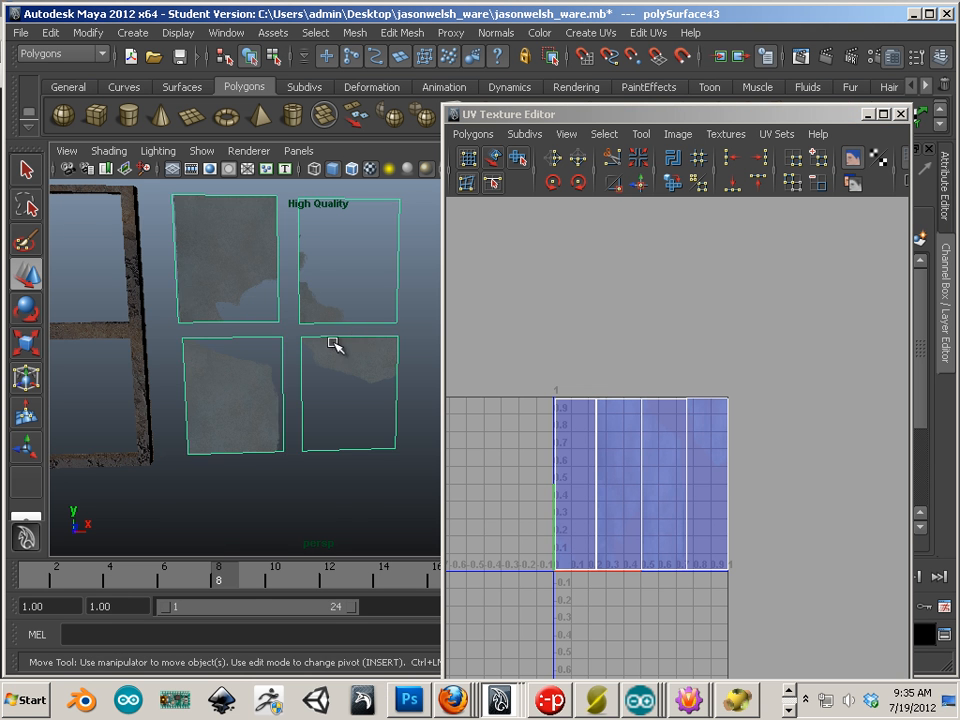
alt+middle_drag(333, 343, 425, 382)
alt+right_drag(425, 382, 275, 341)
drag(317, 417, 221, 418)
alt+right_drag(221, 418, 315, 435)
alt+middle_drag(315, 435, 325, 373)
alt+right_drag(325, 373, 279, 354)
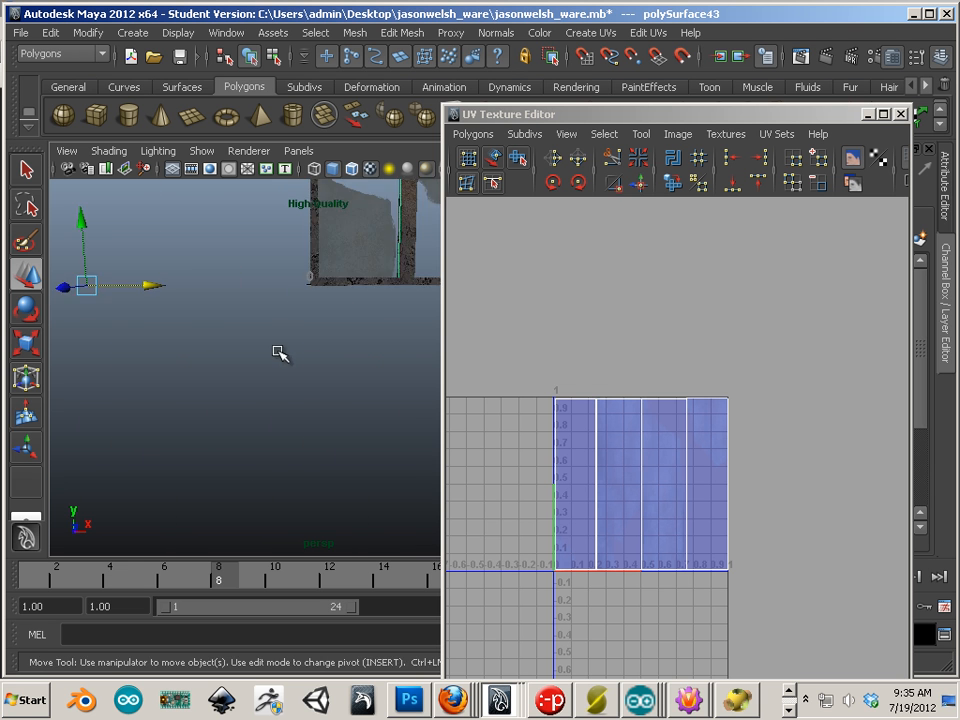
alt+middle_drag(279, 354, 257, 396)
drag(92, 430, 90, 430)
scroll(95, 428, down, 3)
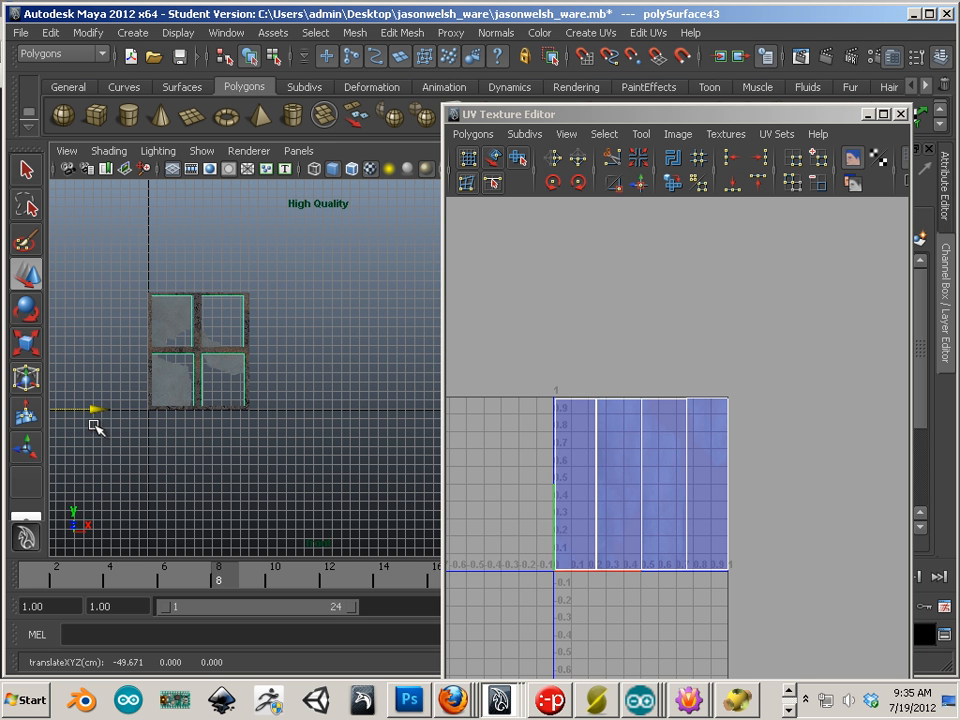
- Display the front view in wireframe and center the pivot of the four-pane object
alt+middle_drag(217, 326, 251, 313)
alt+right_drag(251, 313, 455, 400)
alt+middle_drag(234, 371, 323, 393)
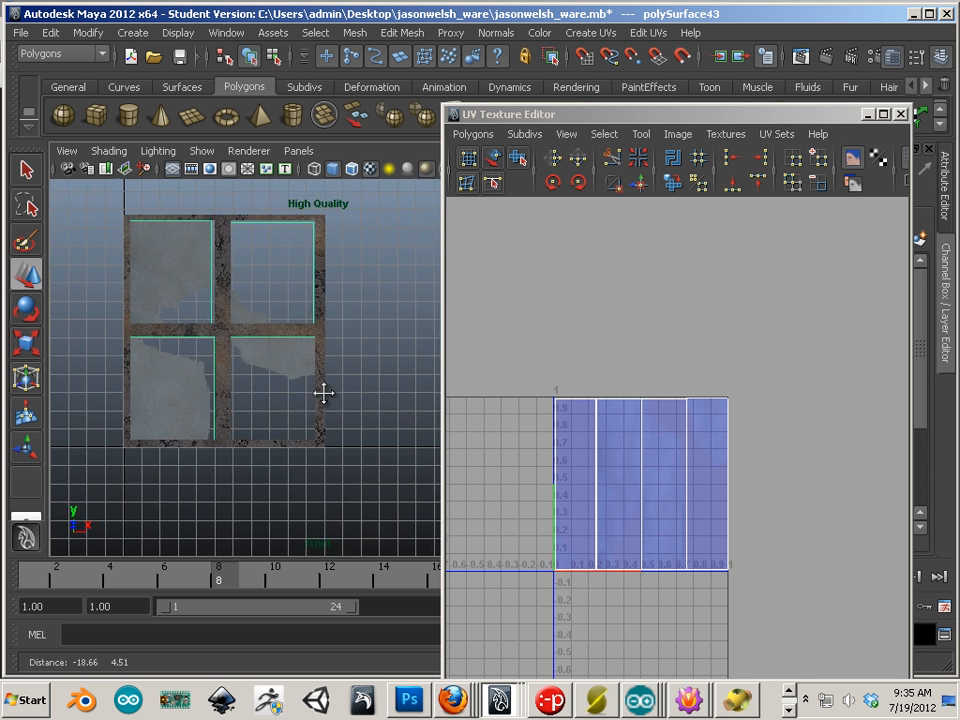
scroll(323, 391, up, 2)
alt+middle_drag(257, 361, 334, 394)
key(4)
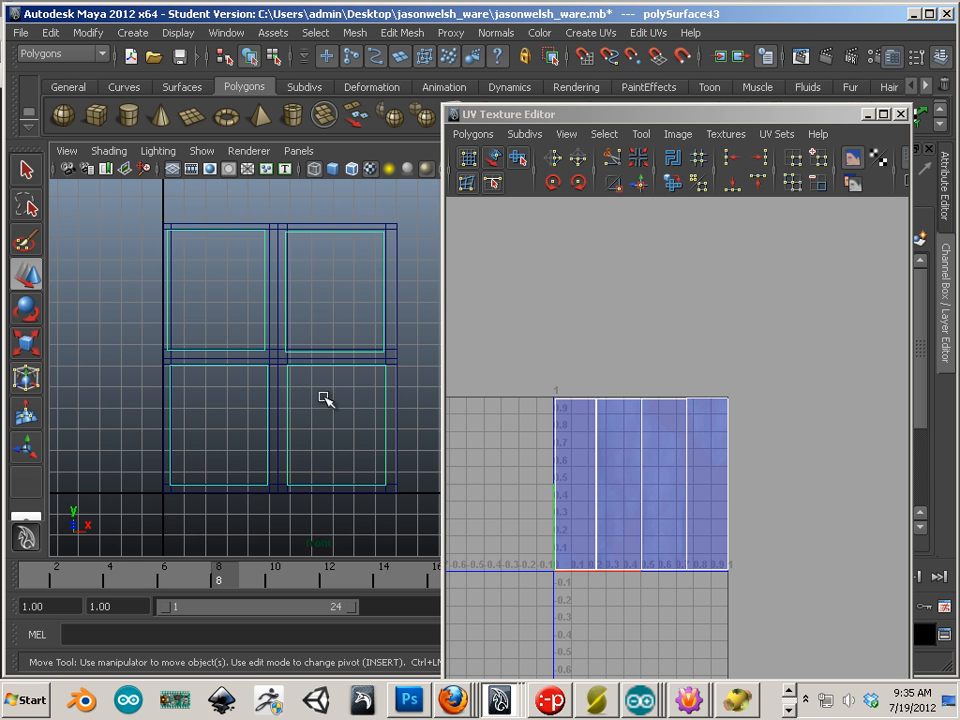
scroll(308, 394, up, 1)
scroll(249, 395, down, 1)
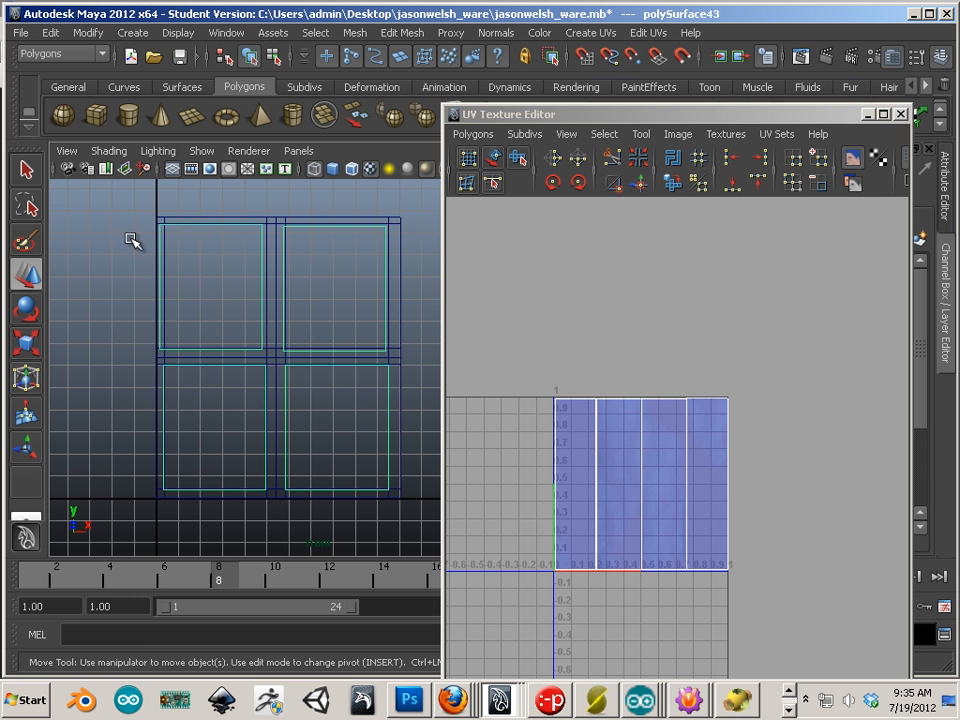
click(88, 32)
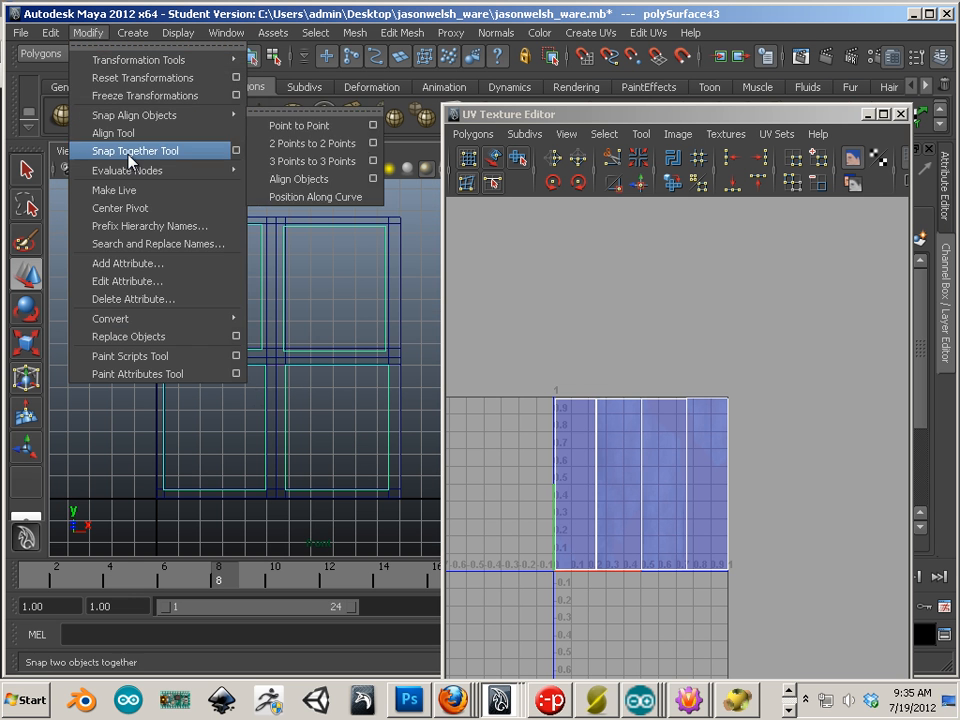
click(135, 208)
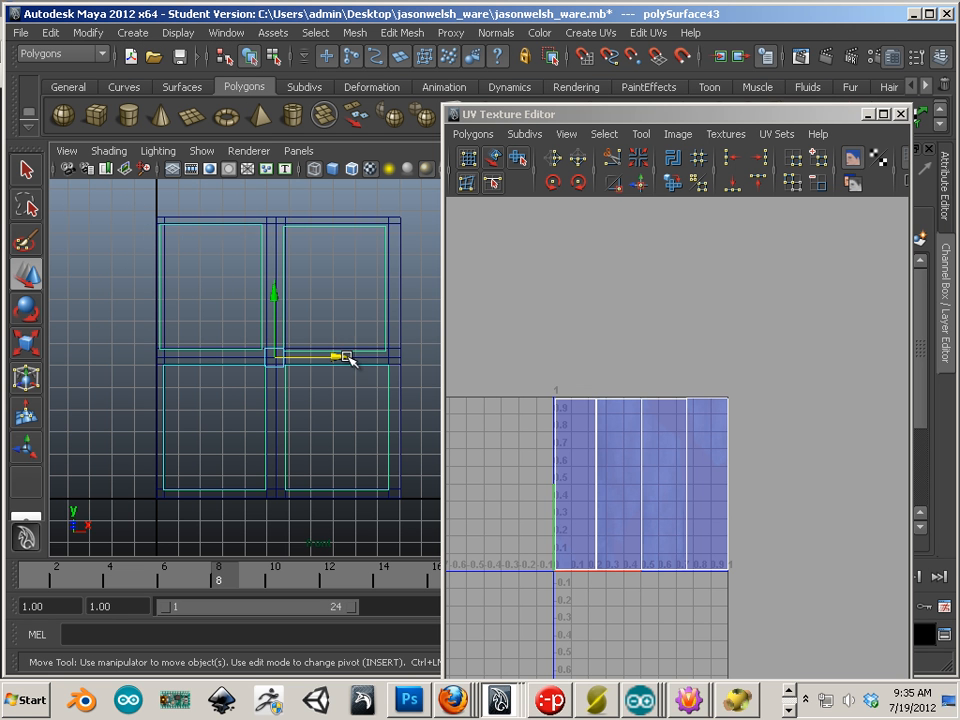
- Nudge the four panes slightly along positive X, to about 22.0 cm, and upward in Y to fit the frame openings
drag(348, 357, 352, 357)
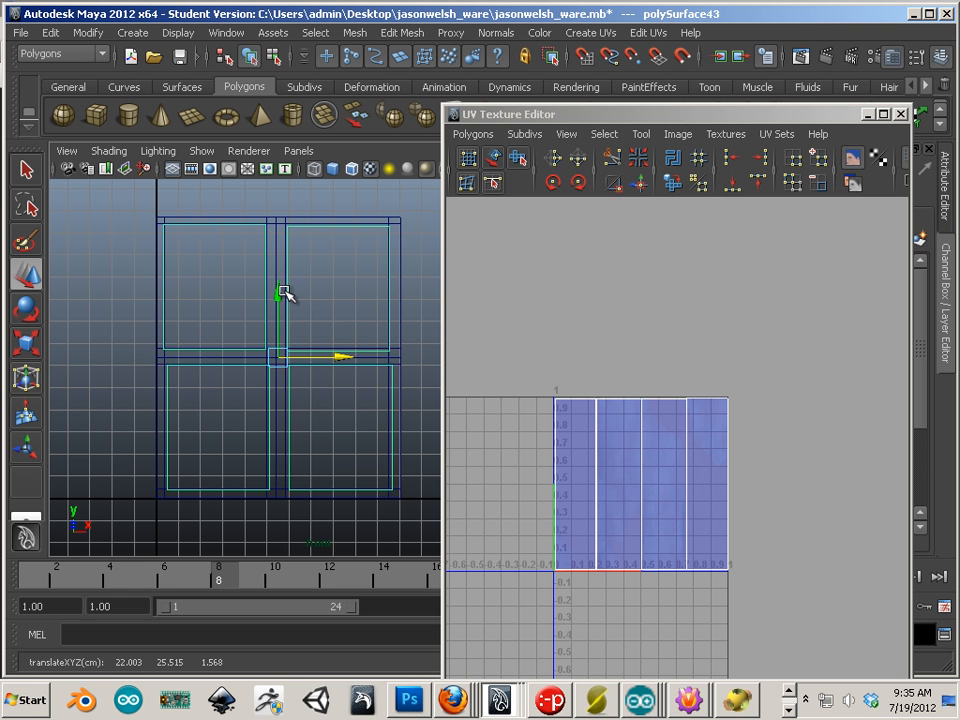
drag(282, 294, 282, 289)
alt+right_drag(230, 284, 345, 340)
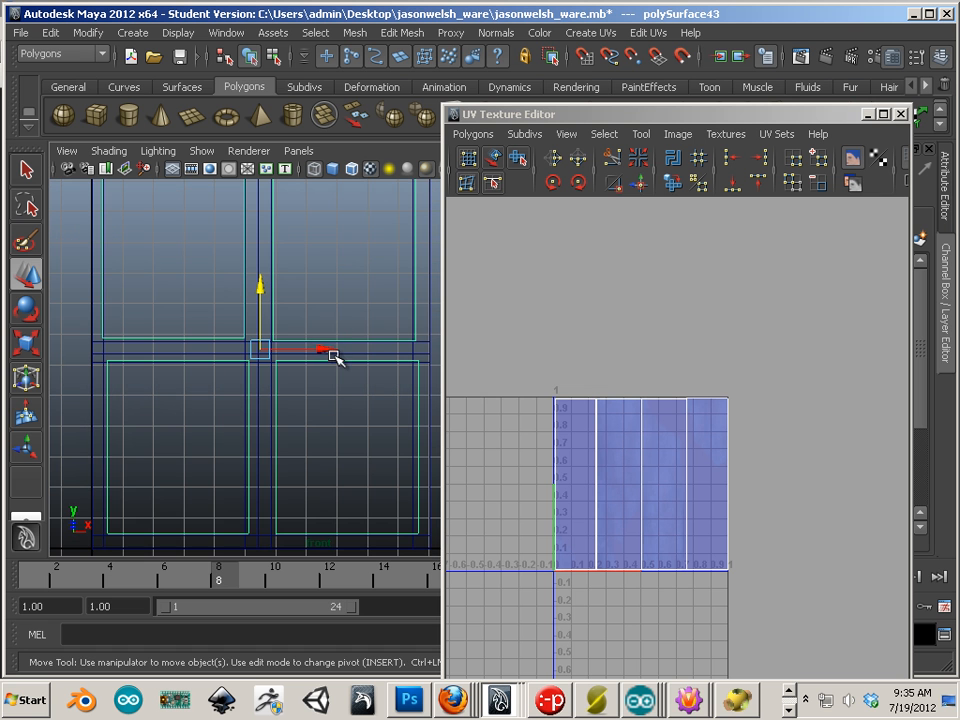
- Select the vertices of the upper-left pane, scale them up slightly, and lower the pane a little so its edges meet the frame
click(242, 315)
right_drag(242, 315, 242, 285)
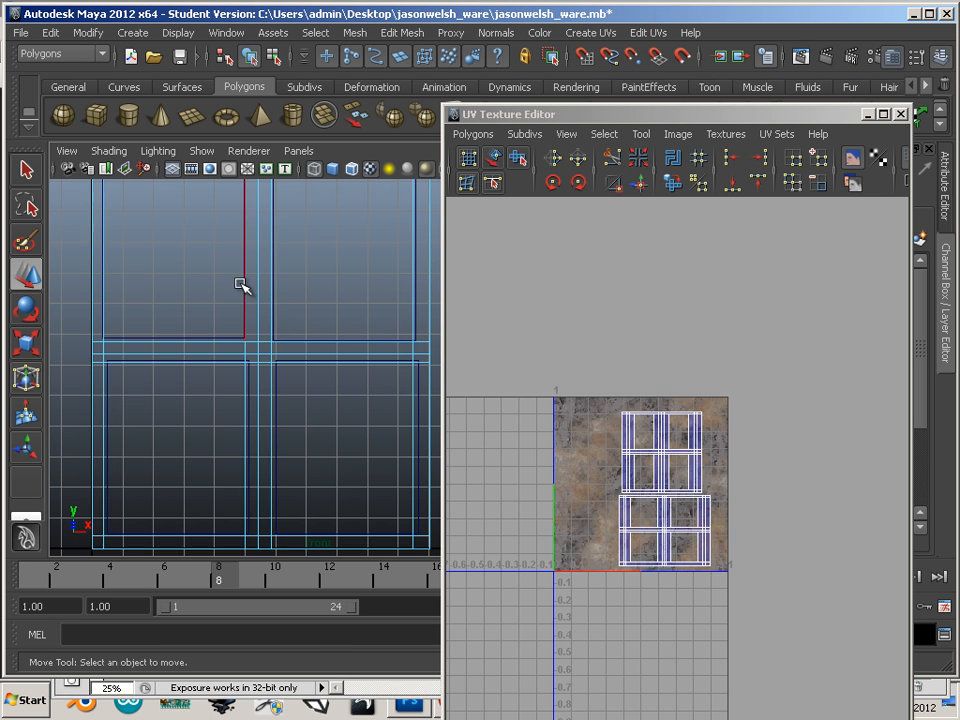
mouse_move(220, 336)
right_down()
mouse_move(246, 317)
mouse_move(208, 334)
right_up()
click(220, 336)
scroll(268, 350, up, 2)
scroll(272, 374, down, 1)
drag(114, 208, 270, 401)
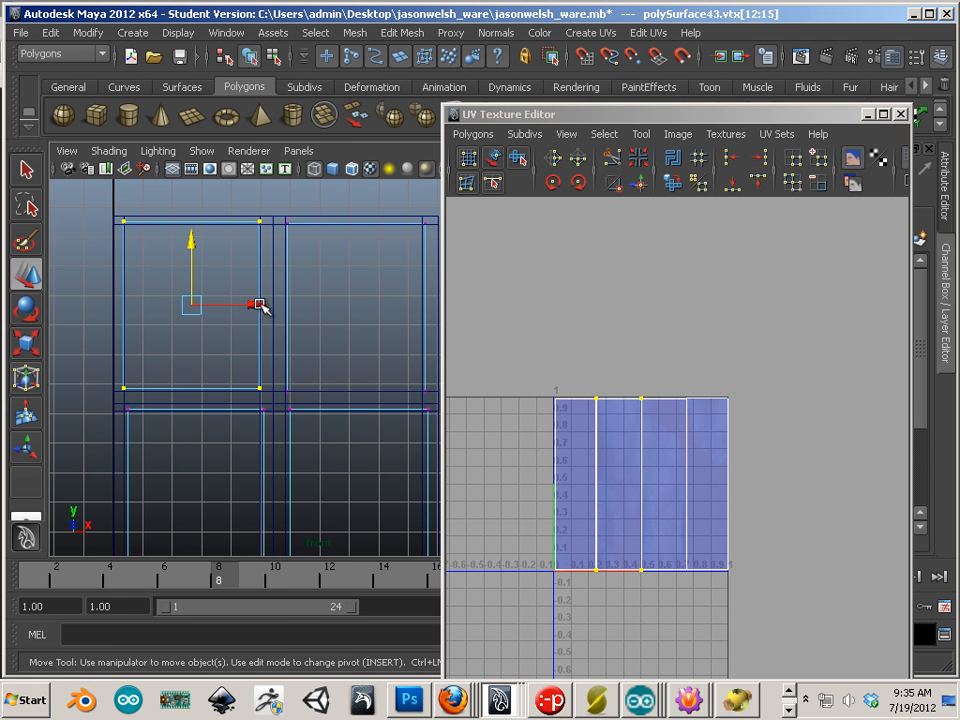
drag(260, 304, 260, 304)
key(r)
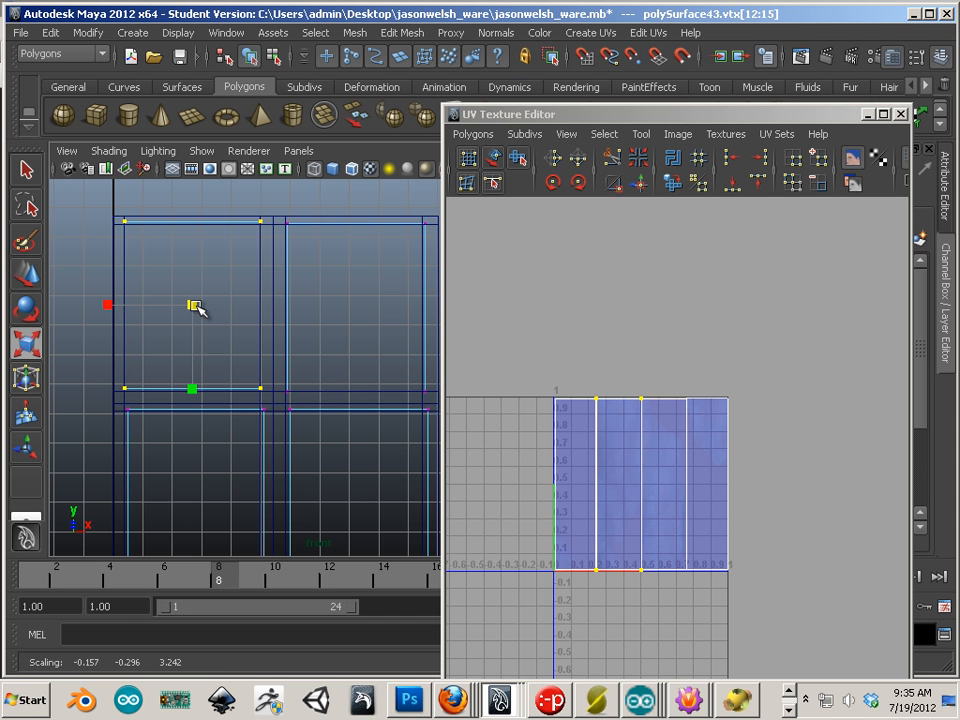
drag(198, 308, 201, 311)
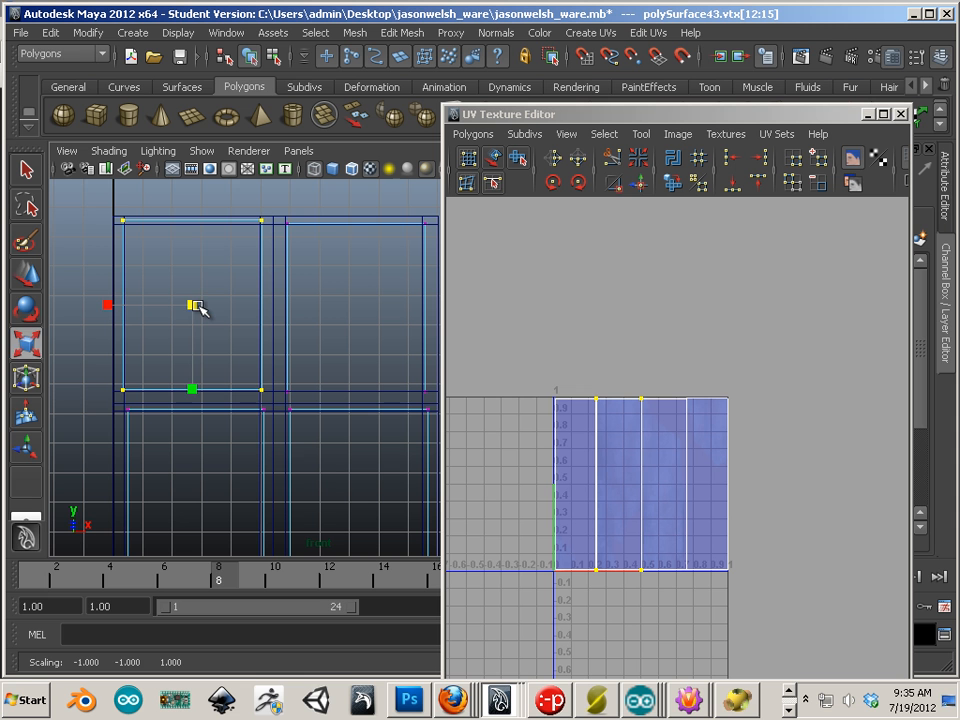
key(w)
drag(194, 252, 196, 250)
- Scale up the upper-right pane's vertices slightly and lower them to about 38.15 cm in Y
alt+middle_drag(319, 313, 279, 318)
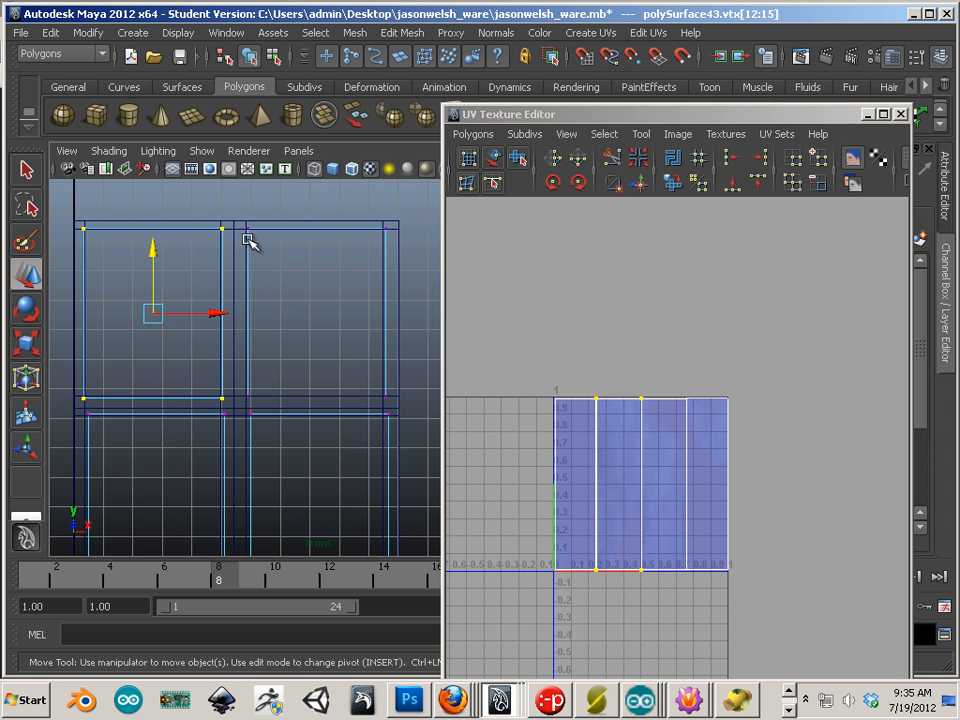
drag(238, 222, 394, 401)
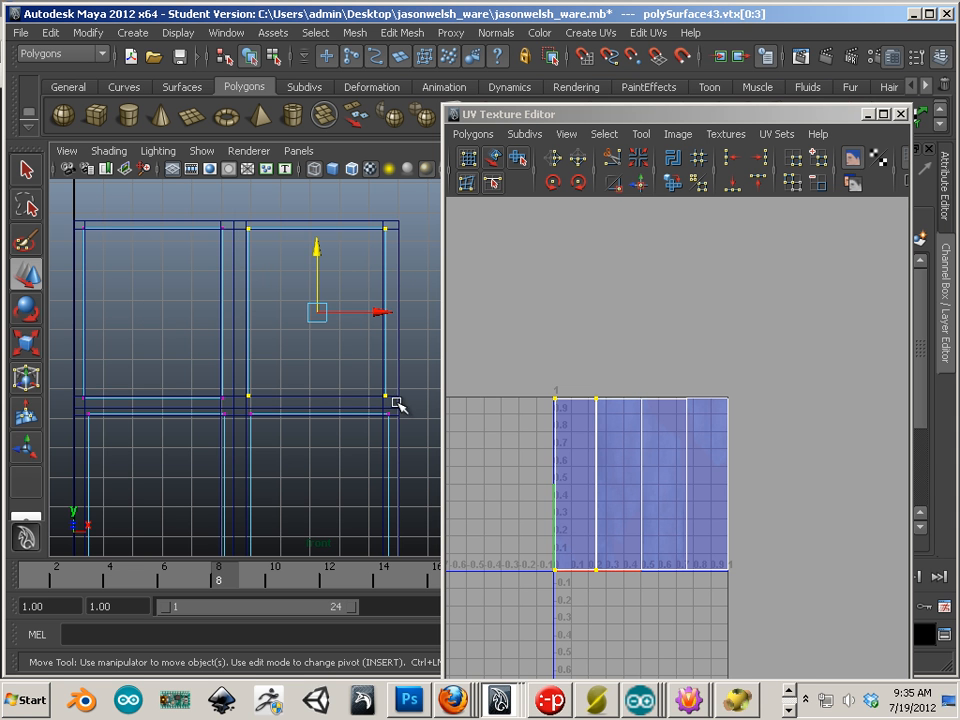
key(r)
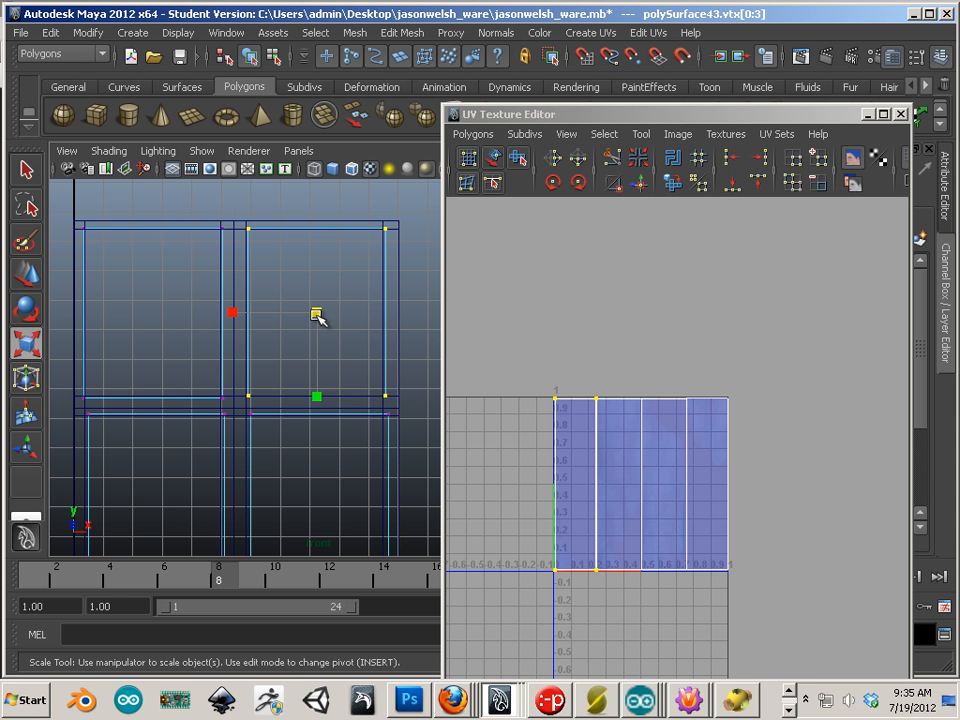
drag(319, 314, 323, 318)
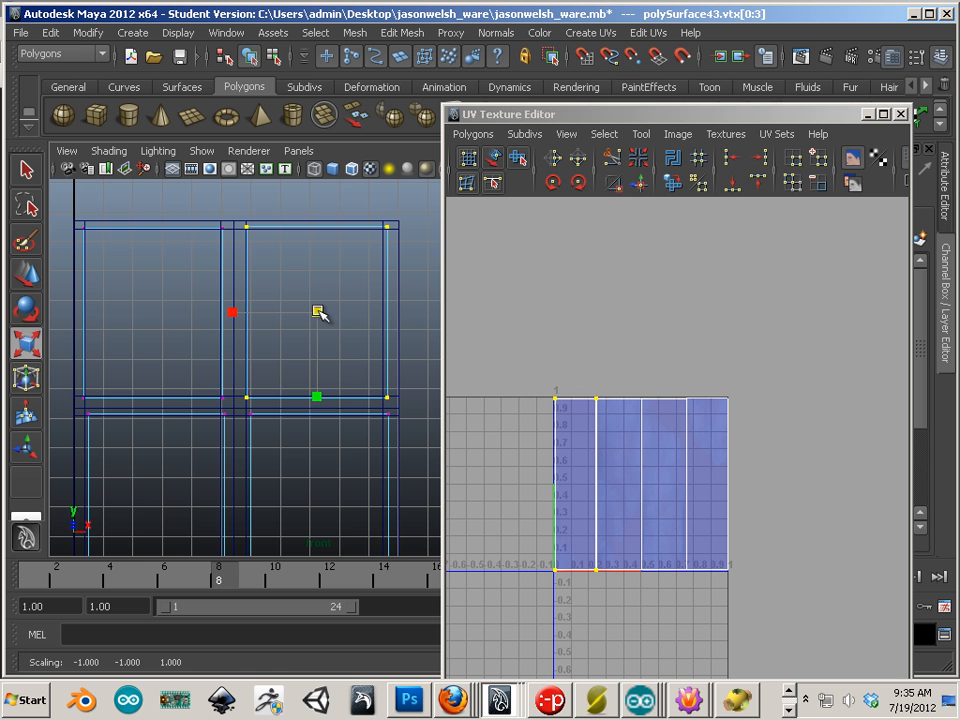
key(w)
click(317, 253)
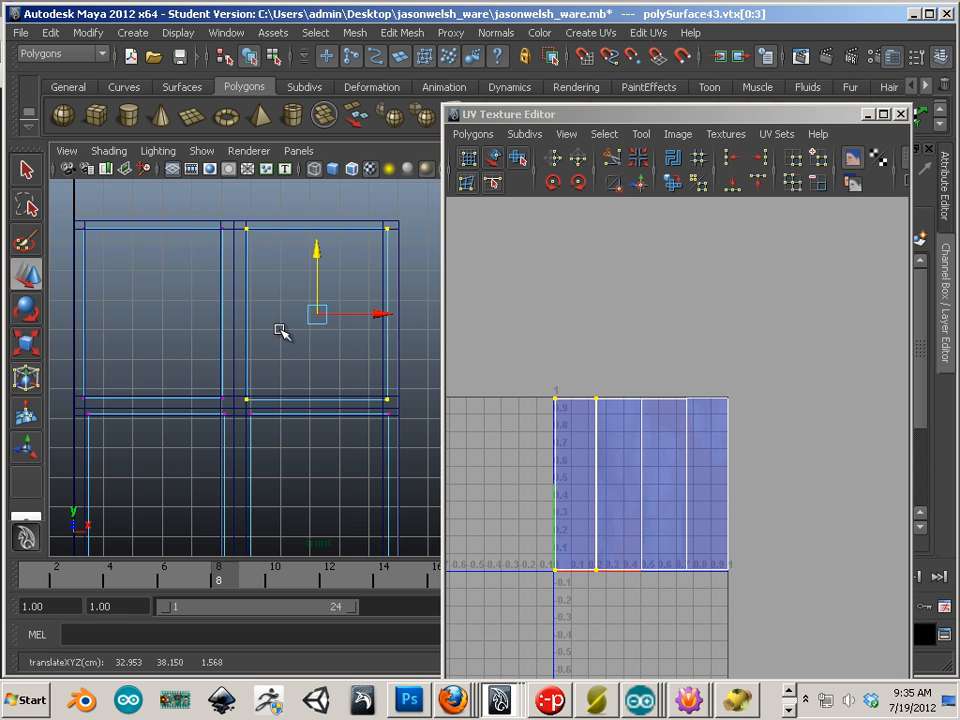
- Scale up the lower-left pane's vertices slightly and shift them along negative X to about 10.6 cm
alt+middle_drag(281, 328, 311, 271)
drag(163, 270, 300, 448)
key(r)
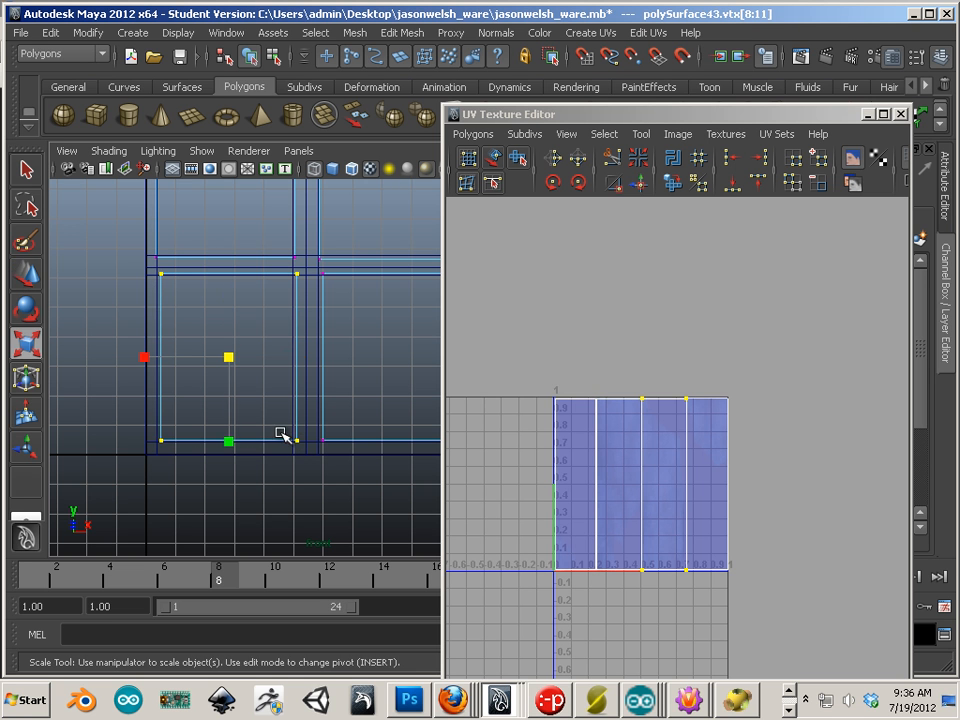
drag(229, 360, 231, 362)
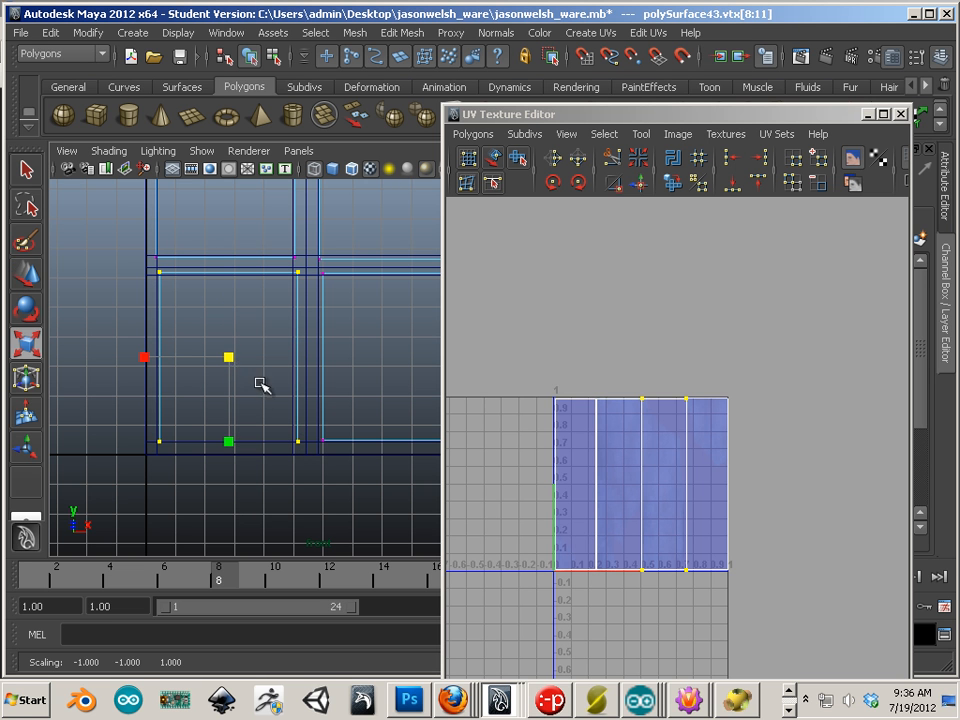
key(w)
drag(296, 354, 290, 355)
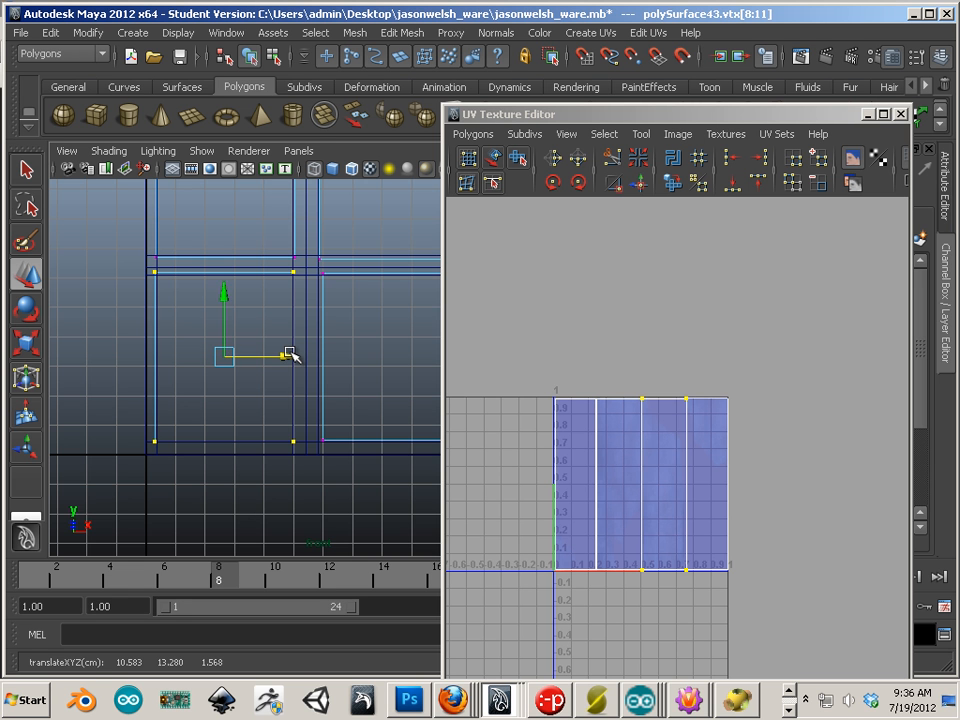
- Scale up the lower-right pane's vertices slightly and shift them along positive X to about 32.8 cm
alt+middle_drag(290, 355, 215, 380)
drag(221, 274, 366, 452)
drag(373, 373, 356, 371)
key(r)
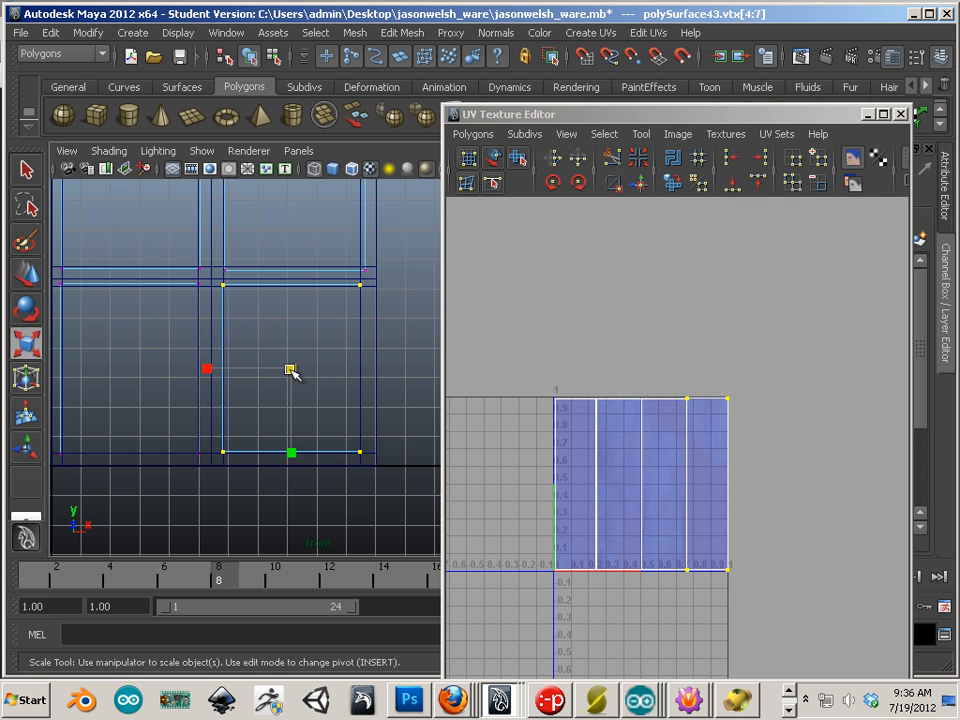
drag(292, 372, 295, 371)
key(w)
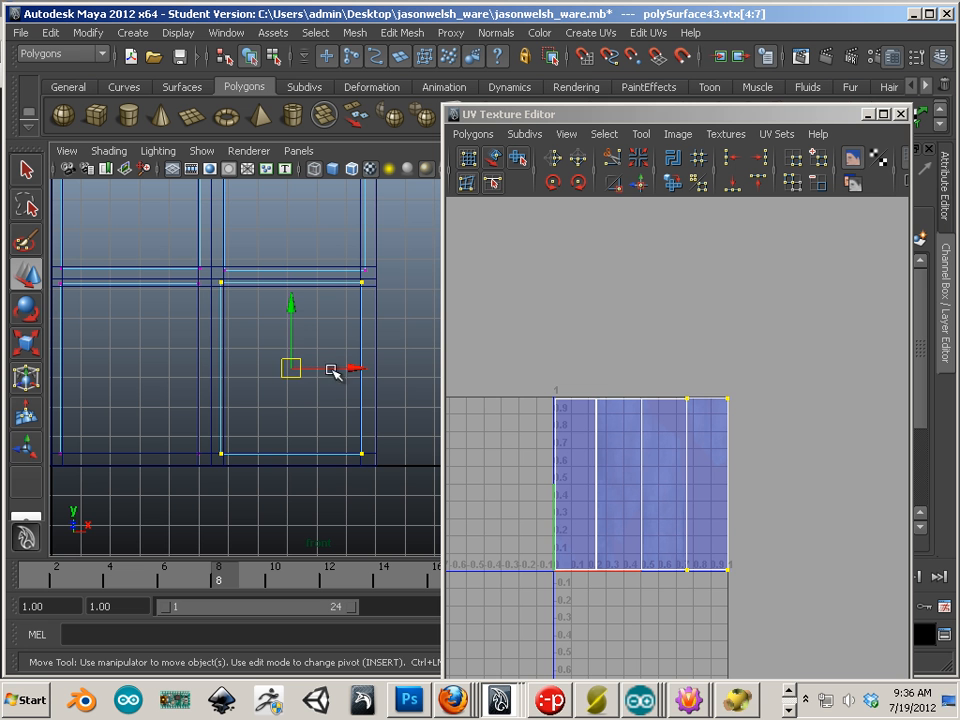
drag(355, 369, 358, 368)
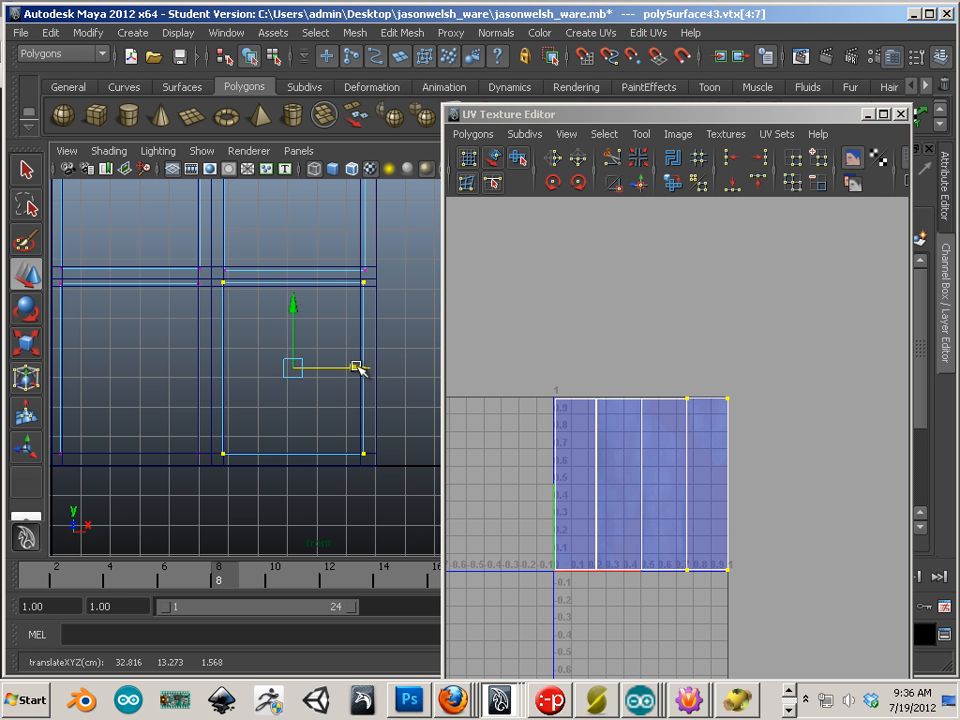
- Clear the vertex selection and move the UV Texture Editor aside to uncover the front view and layer list
click(369, 467)
click(583, 130)
drag(581, 122, 725, 370)
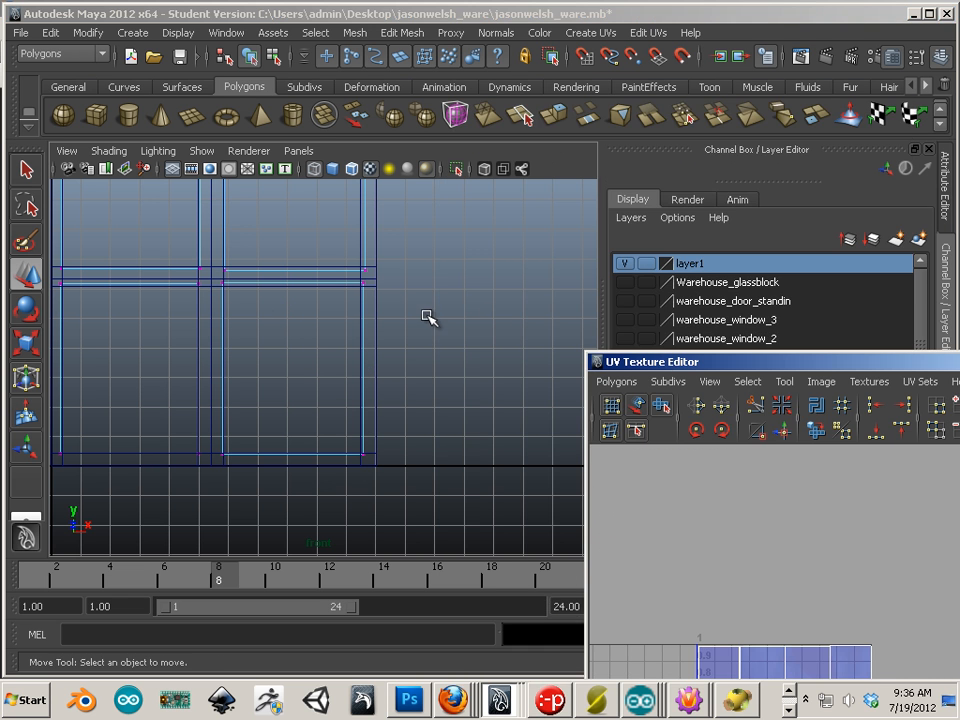
- Select the window frame and the four panes as objects, combine them into one mesh, and display it textured
scroll(456, 332, down, 2)
right_click(322, 300)
right_drag(322, 300, 406, 265)
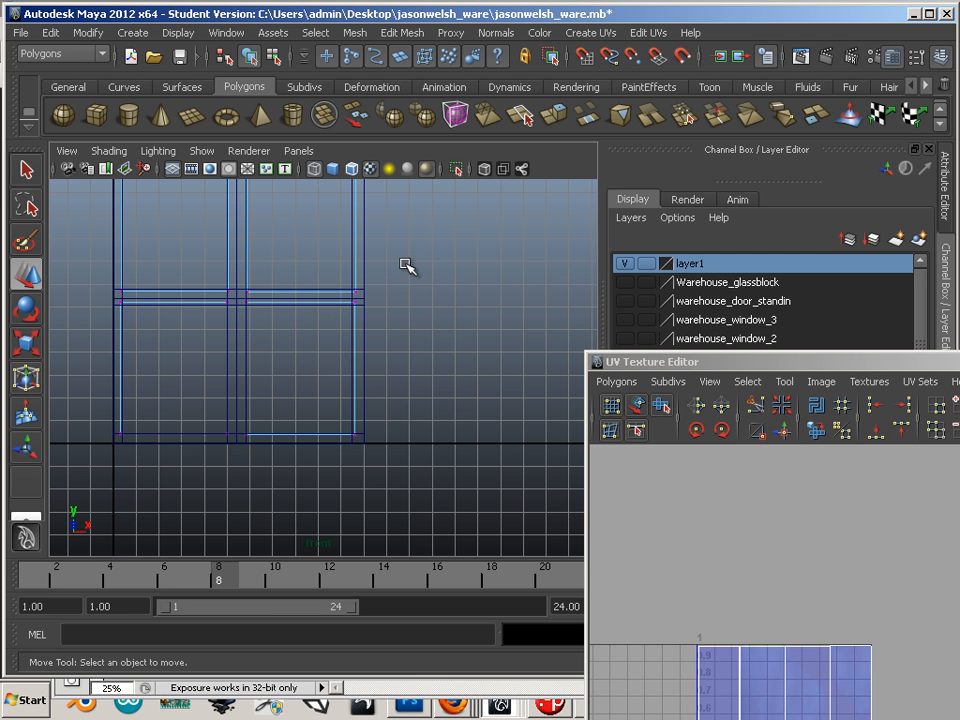
drag(406, 265, 122, 431)
mouse_move(221, 404)
right_down()
mouse_move(242, 389)
mouse_move(236, 394)
right_up()
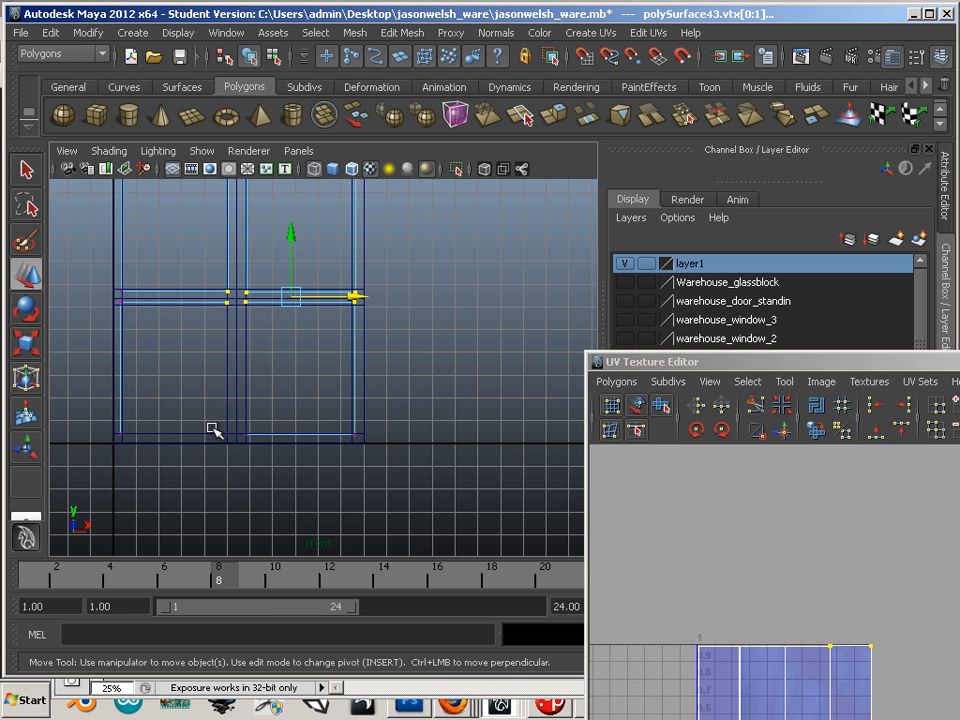
click(234, 440)
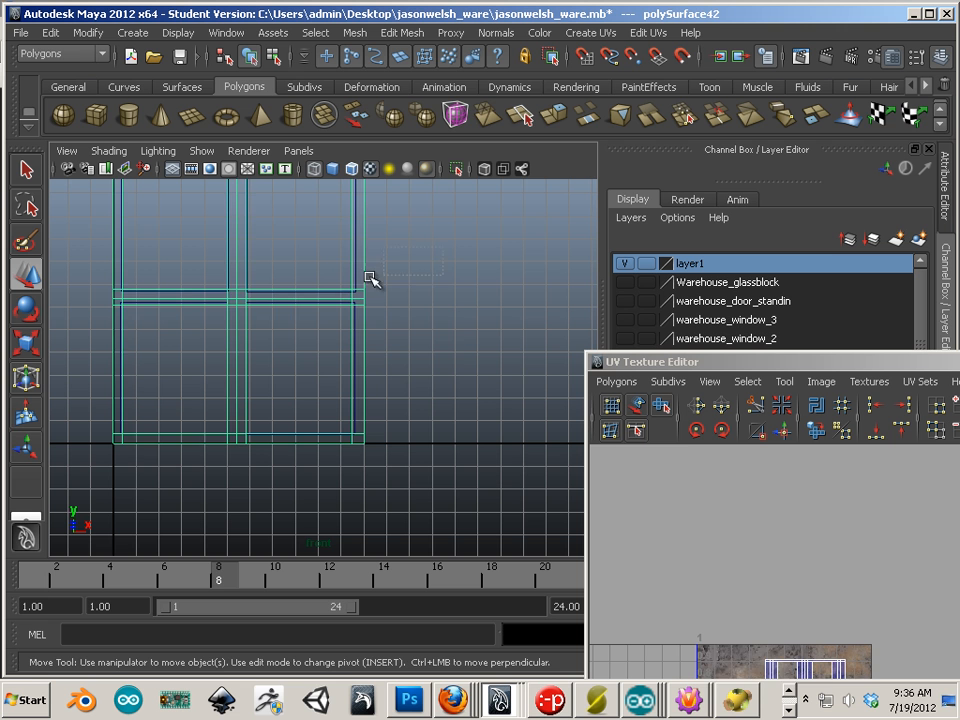
drag(370, 277, 122, 401)
click(352, 38)
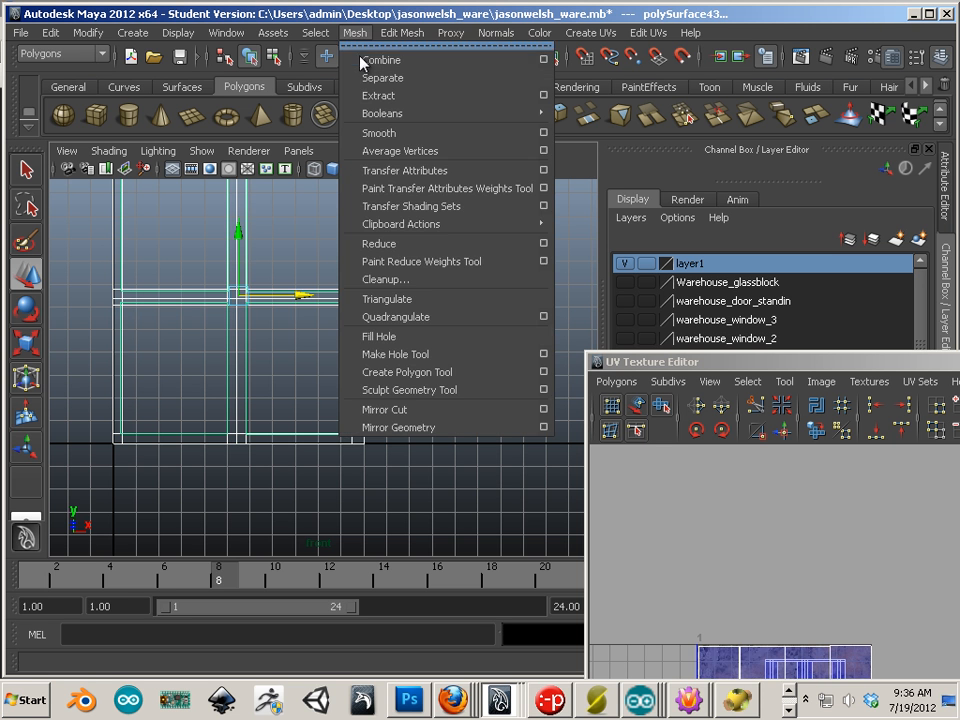
click(372, 59)
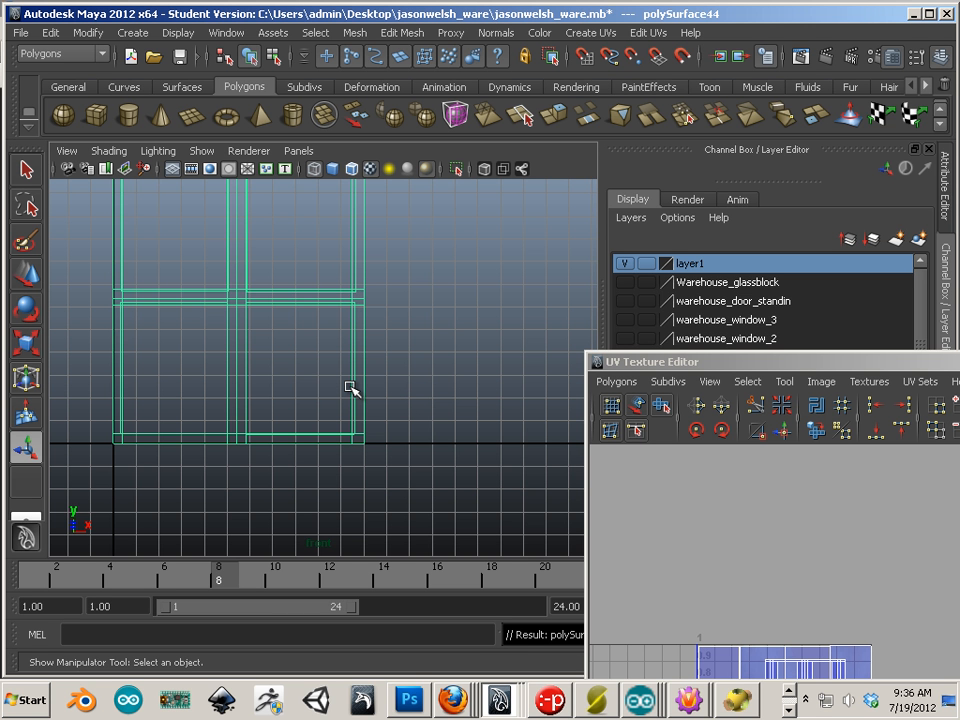
key(6)
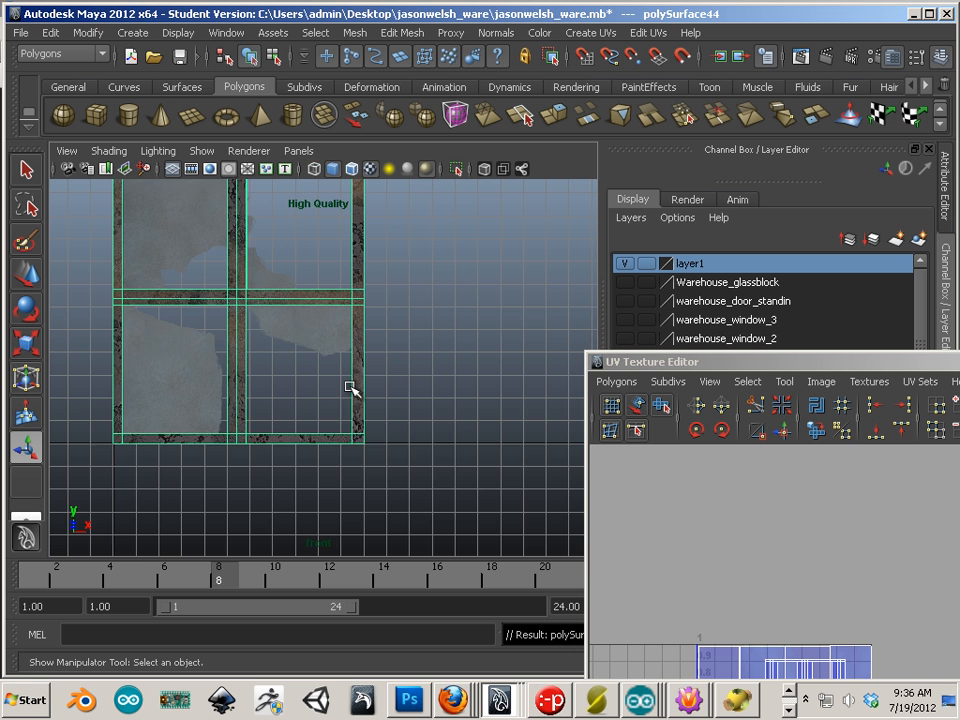
- Check the combined window's textures, reselect its mesh, and move the UV Texture Editor fully into view
alt+middle_drag(352, 388, 349, 439)
click(394, 392)
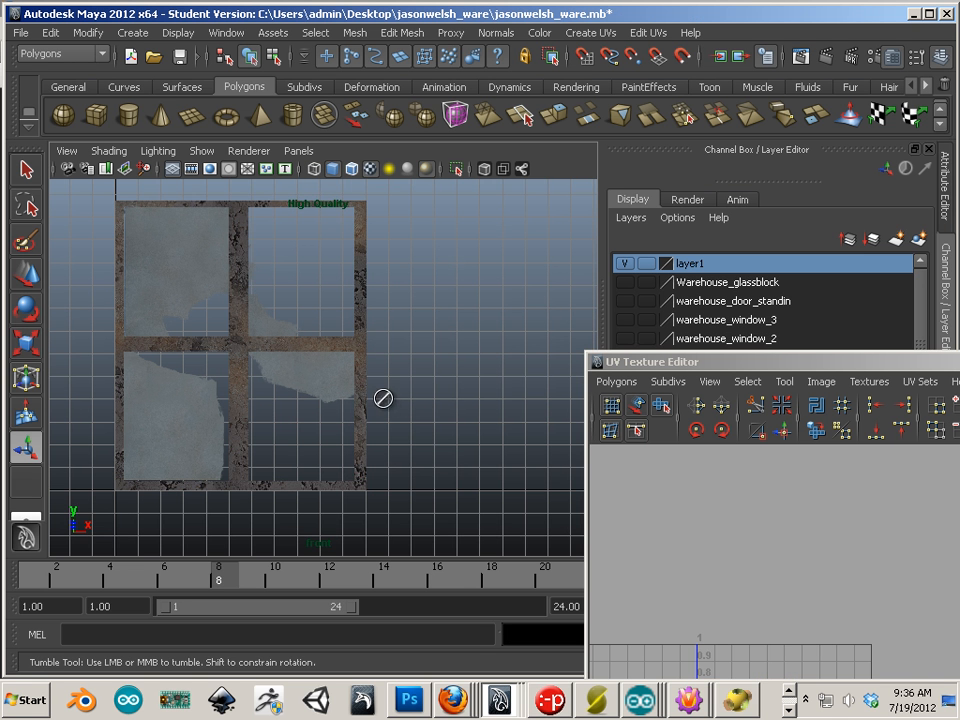
key(t)
scroll(369, 409, down, 2)
scroll(360, 407, up, 4)
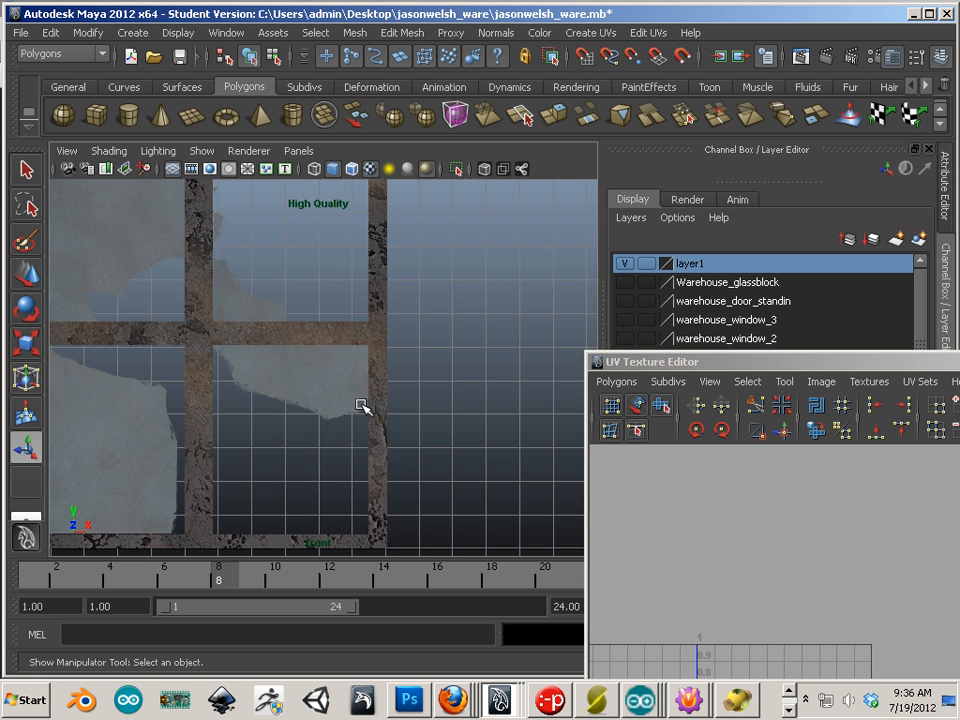
click(386, 381)
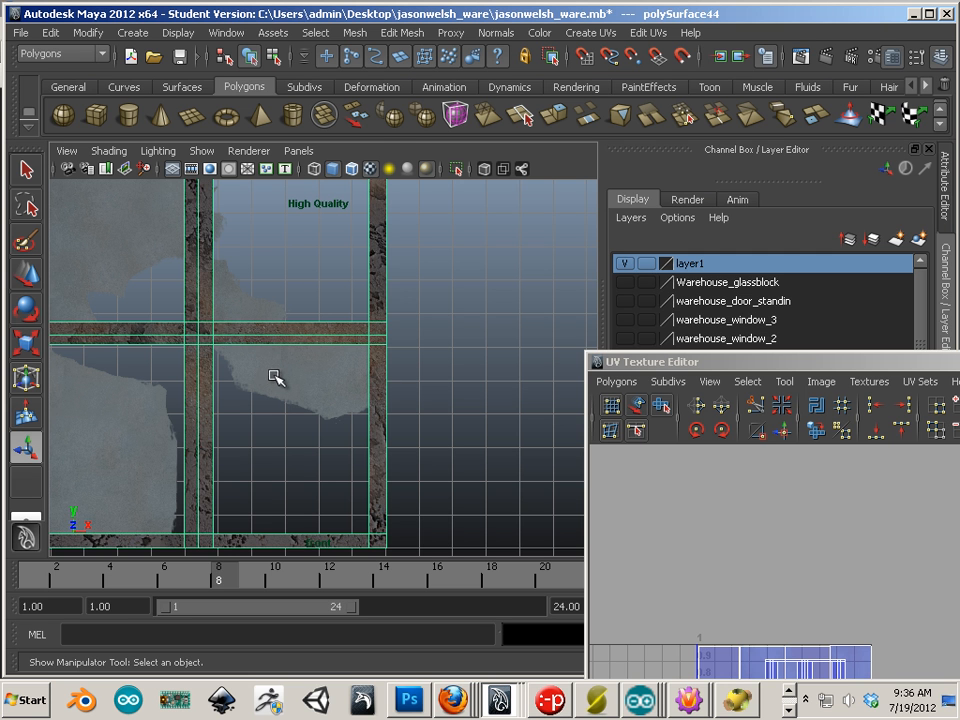
drag(680, 362, 477, 156)
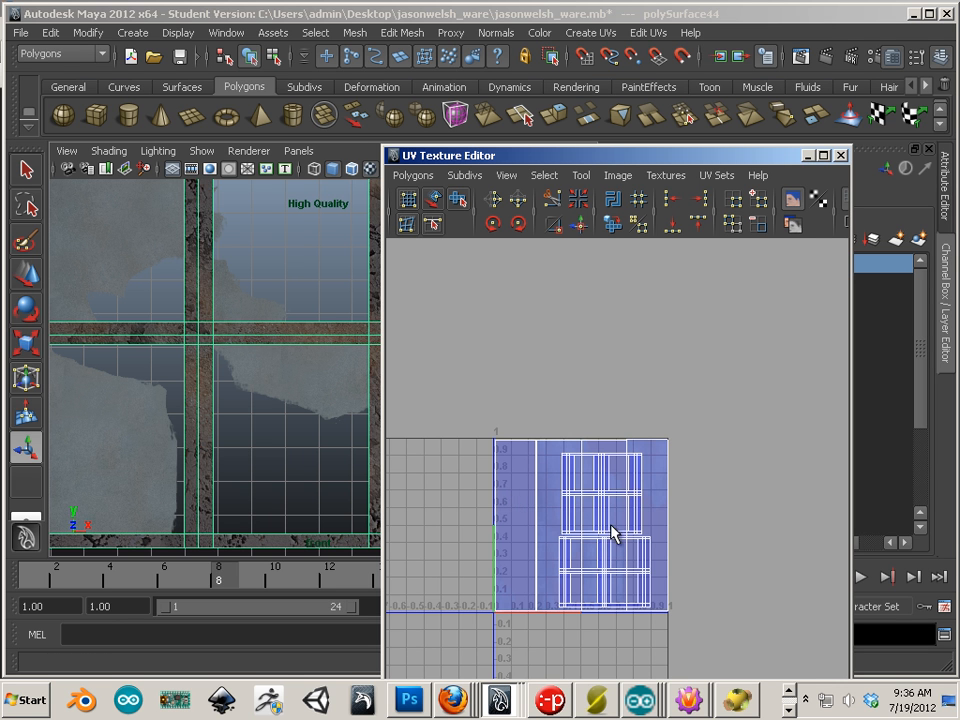
- Export the selected window mesh as an FBX file named warehouse_random_broken_window in the project's Meshes folder
click(18, 36)
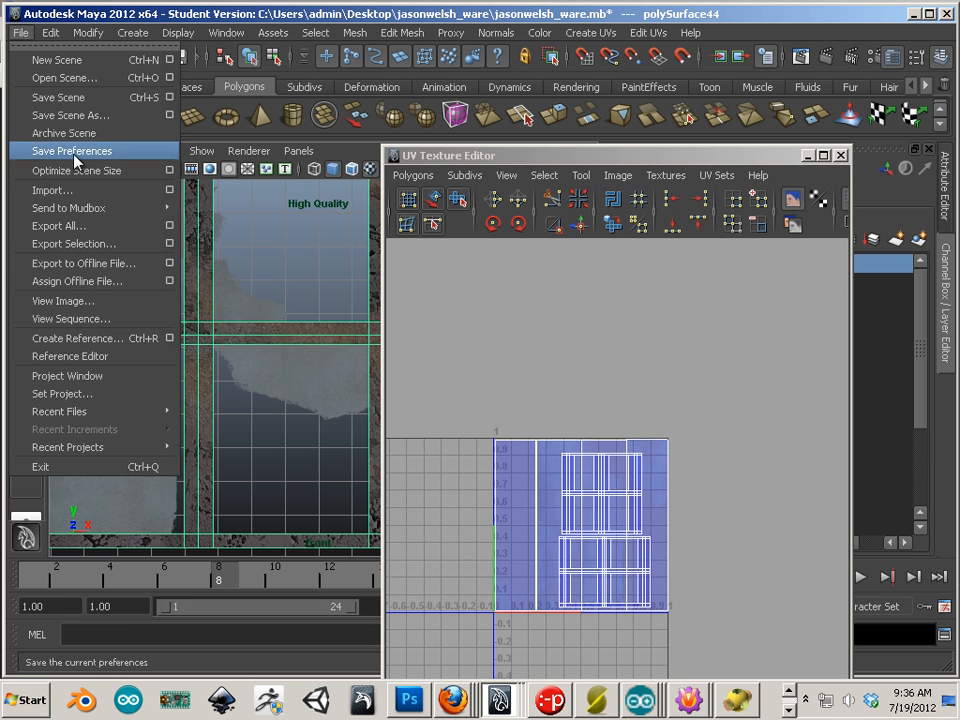
click(81, 243)
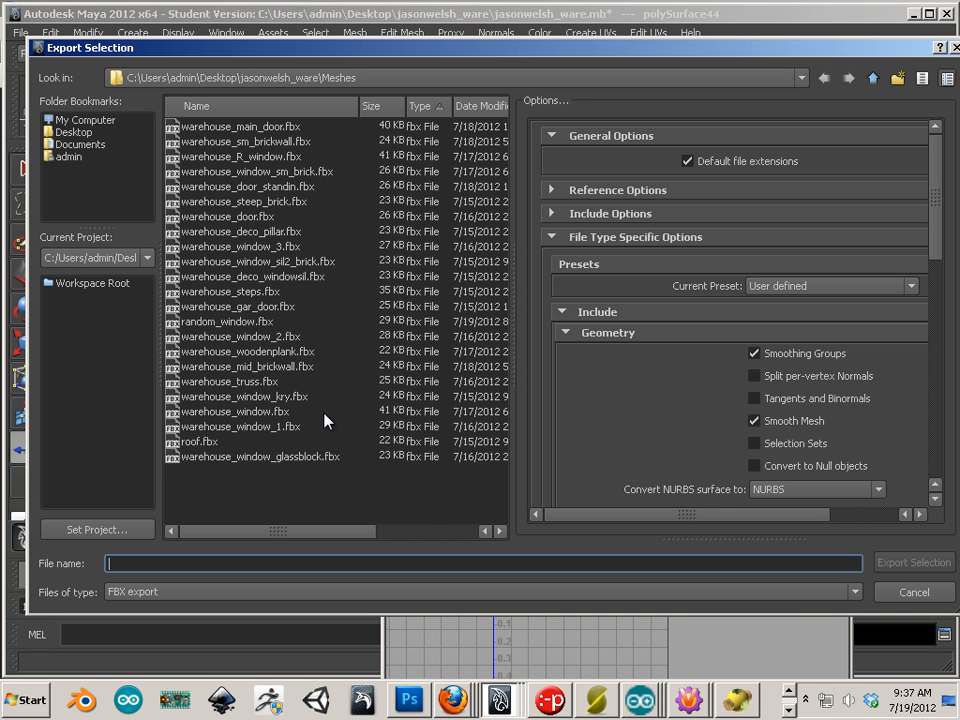
click(226, 509)
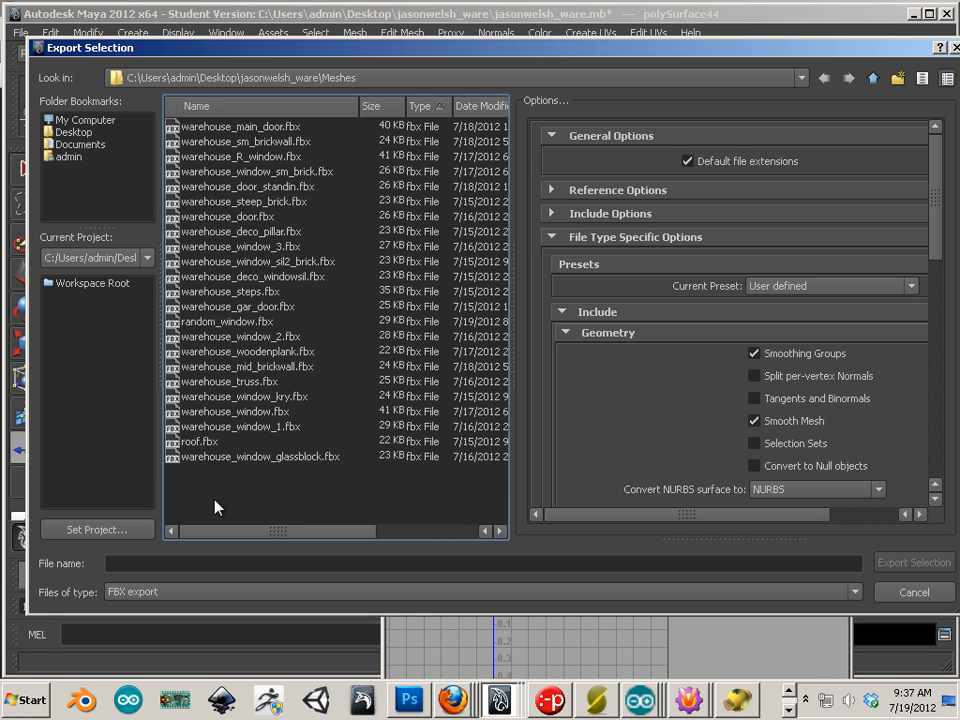
click(184, 564)
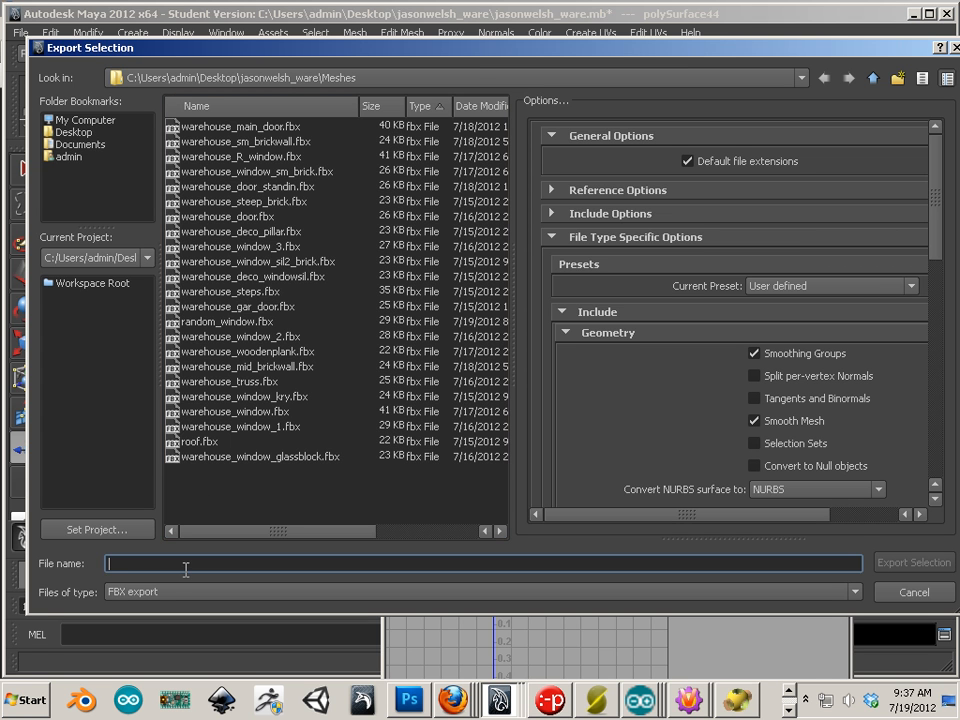
text(wareh)
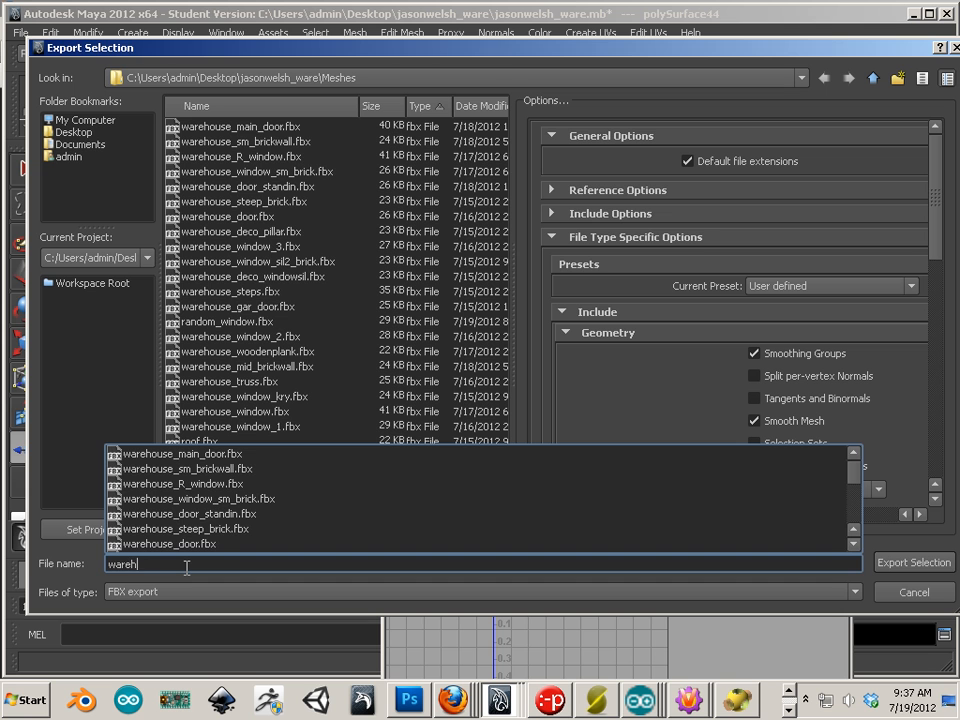
text(ouse_random_broken_window)
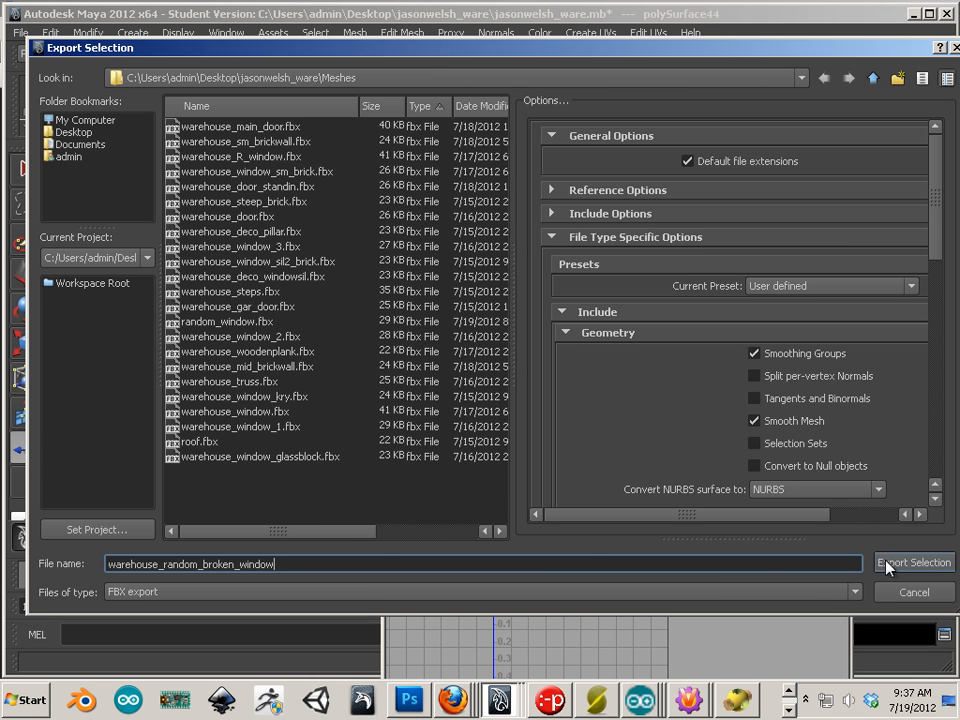
click(893, 563)
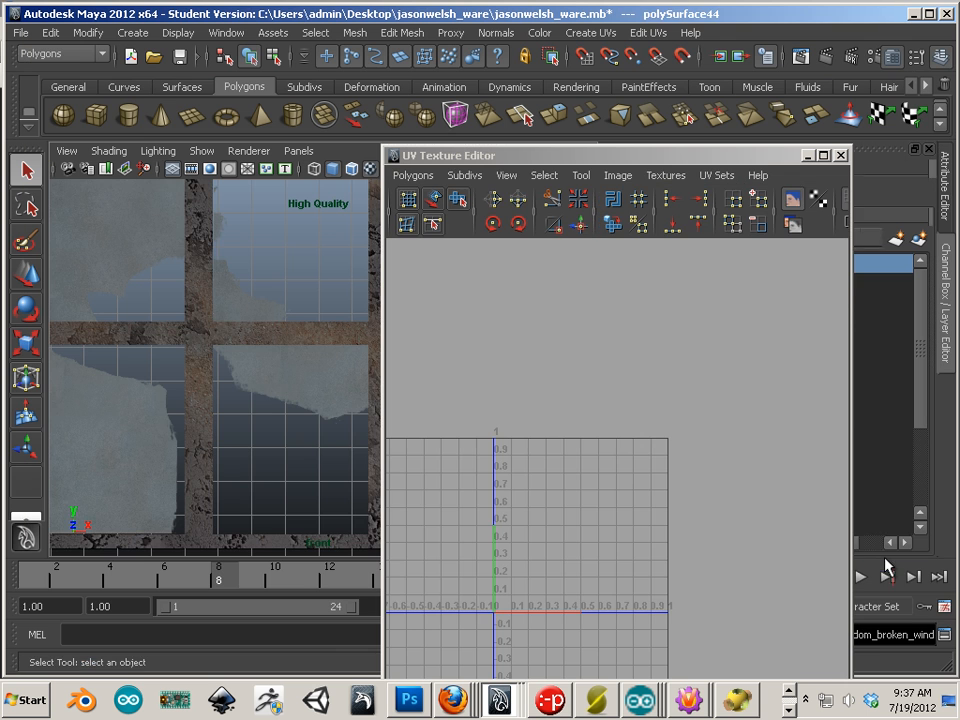
- Move the UV Texture Editor out of the way and frame the whole window in the perspective view
drag(651, 158, 865, 540)
alt+right_drag(483, 459, 268, 412)
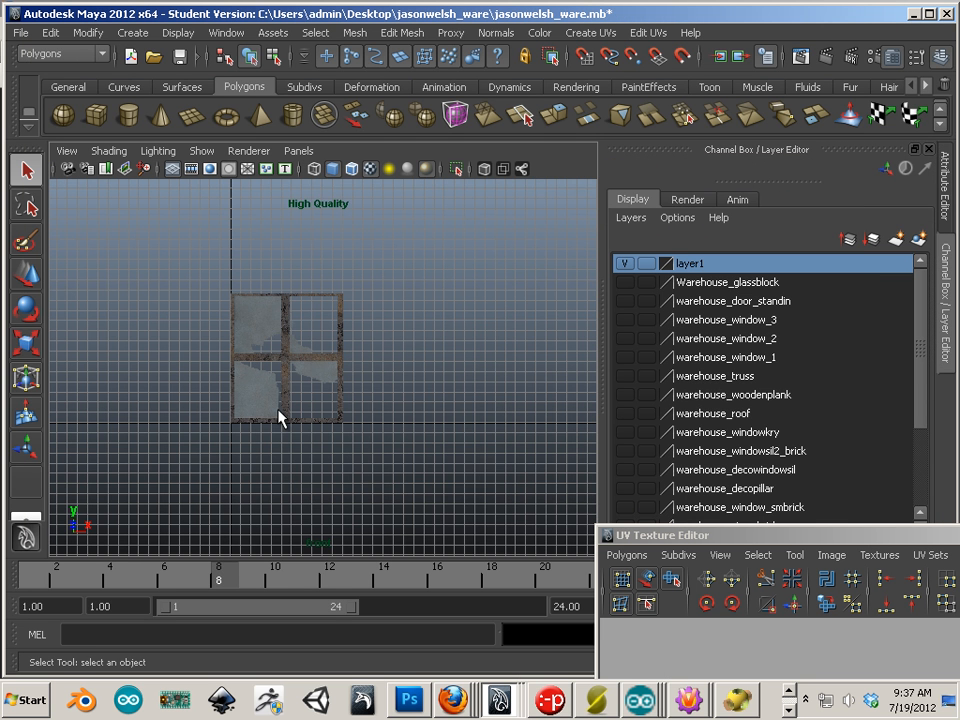
key(space)
alt+drag(279, 418, 360, 439)
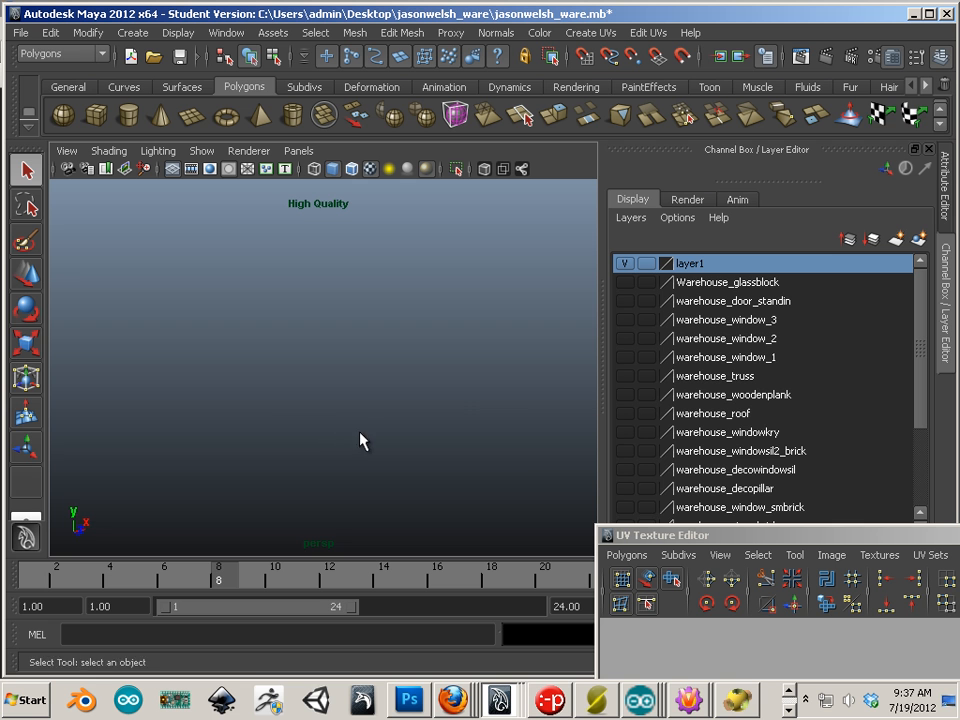
alt+right_drag(360, 439, 255, 387)
alt+middle_drag(308, 368, 219, 295)
alt+right_drag(219, 295, 369, 373)
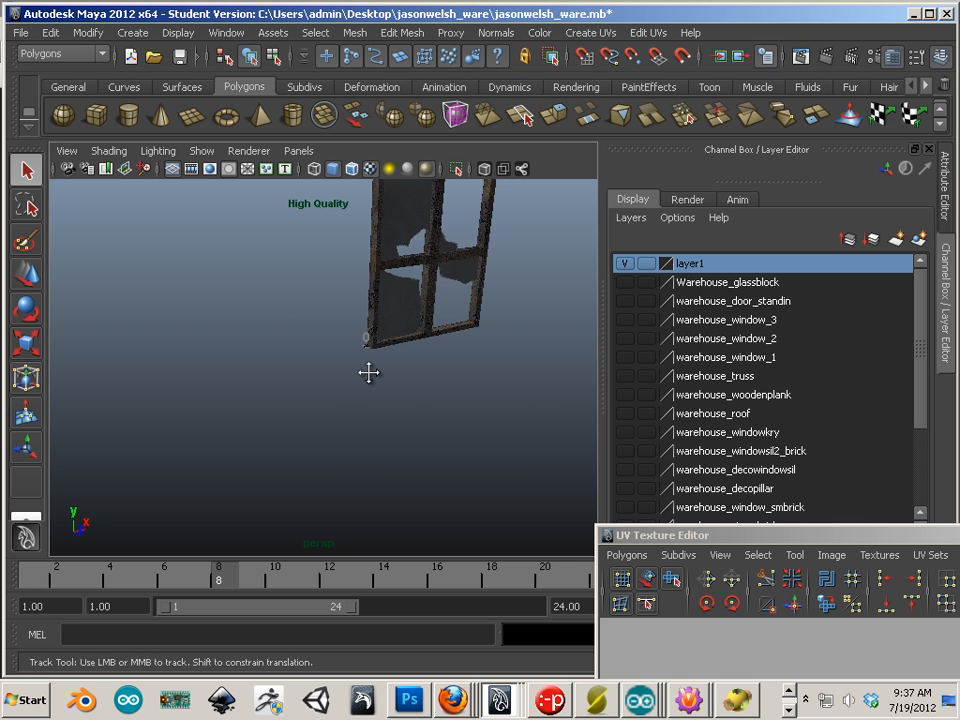
alt+middle_drag(369, 373, 295, 475)
alt+right_drag(295, 475, 360, 420)
- Select the window mesh with the Move tool and examine its pivot at the frame's lower corner
click(326, 410)
click(34, 274)
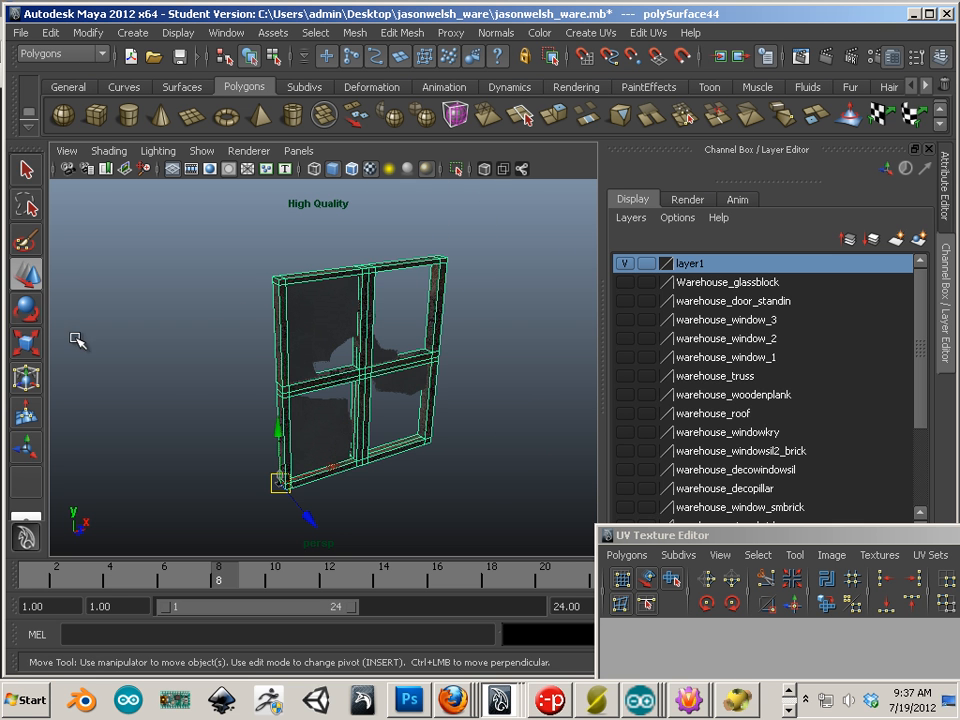
drag(274, 480, 290, 366)
alt+right_drag(305, 467, 278, 445)
alt+middle_drag(278, 445, 306, 443)
alt+right_drag(306, 443, 305, 374)
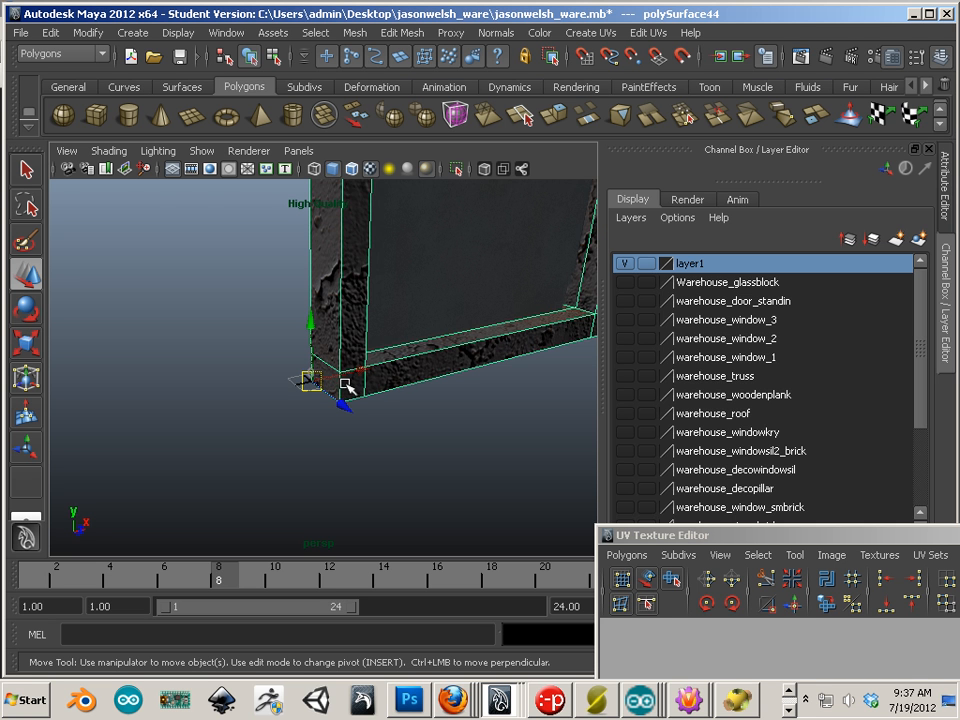
scroll(318, 382, down, 5)
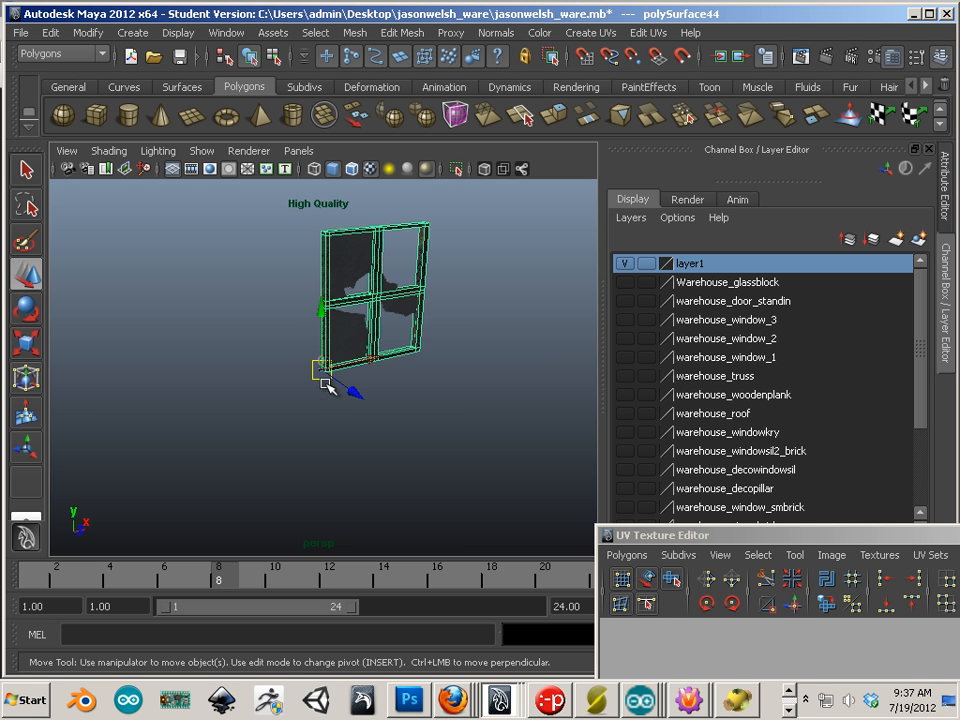
alt+middle_drag(377, 369, 354, 401)
alt+right_drag(354, 401, 385, 418)
alt+drag(383, 420, 384, 422)
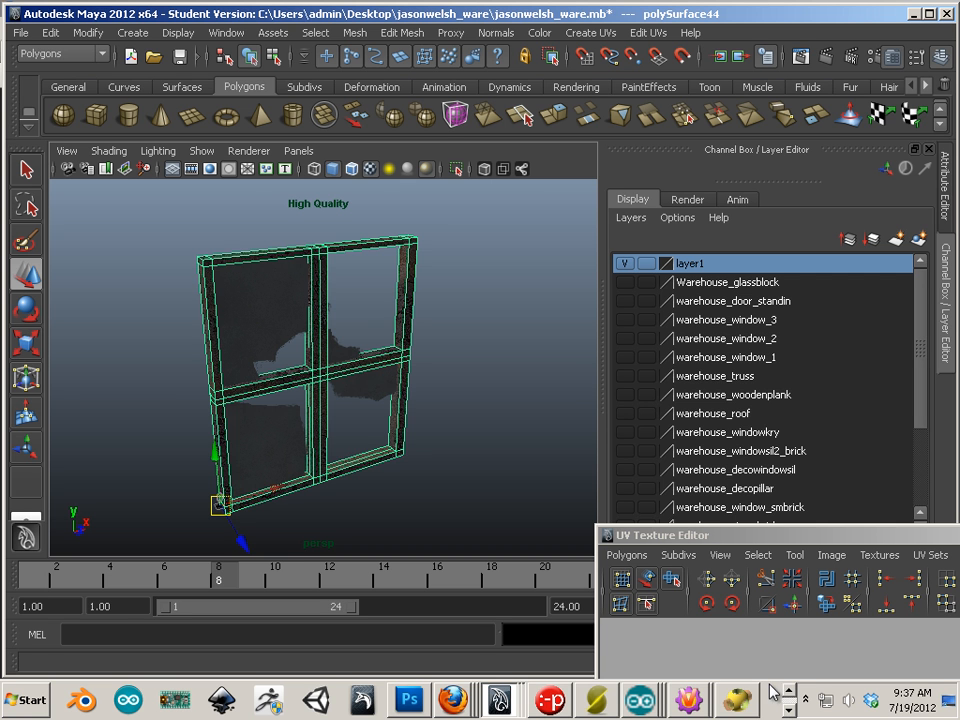
- Bring up the next row of running programs in the taskbar to reach UDK
click(792, 708)
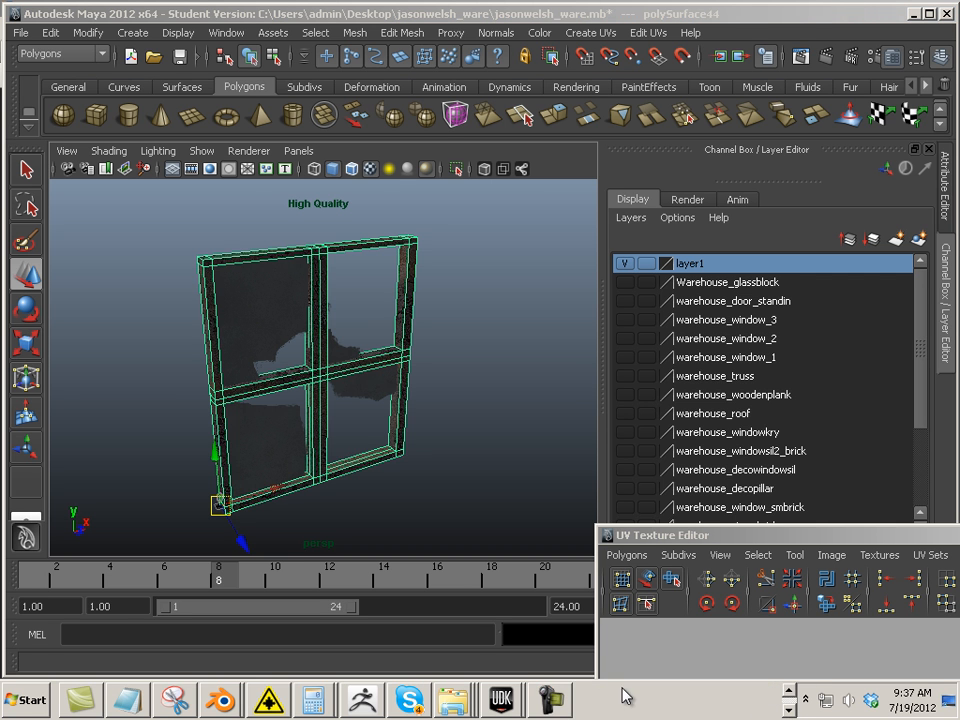